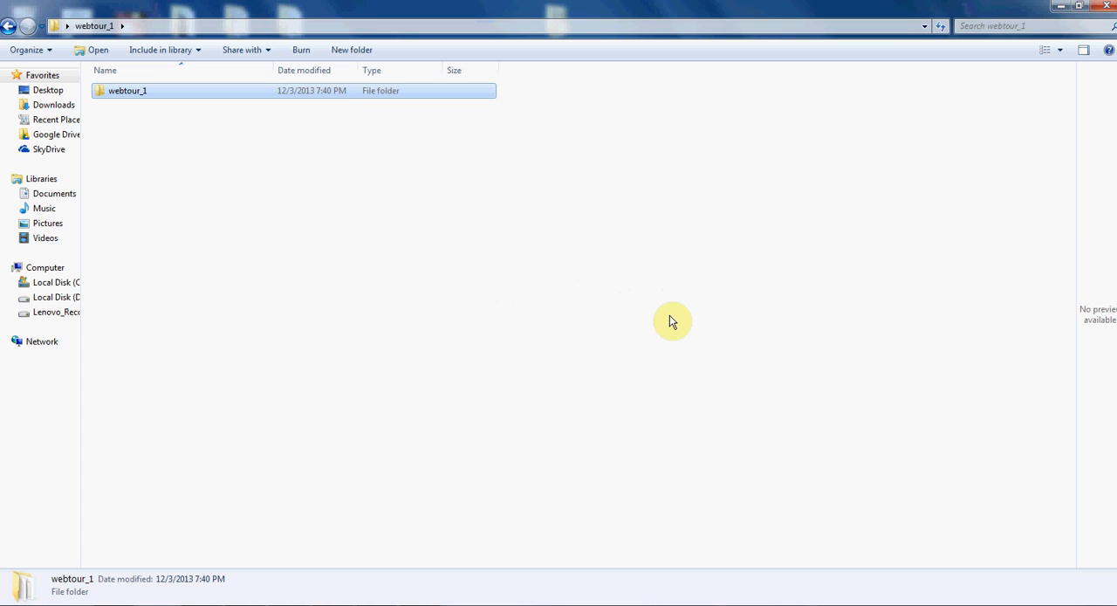
- Open the log folder inside the inner webtour_1 results folder
double_click(159, 92)
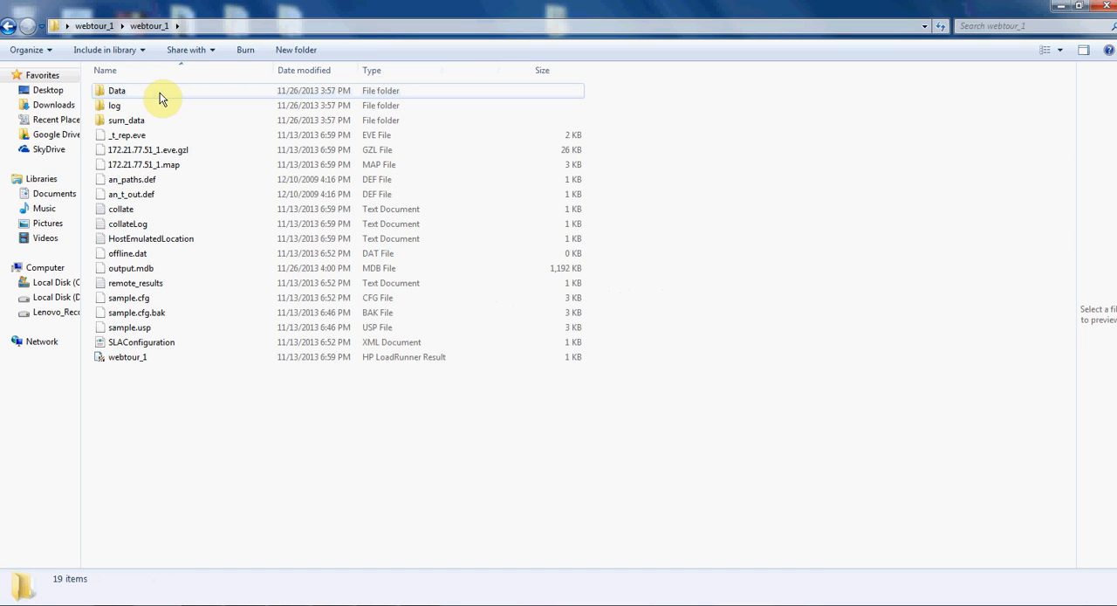
left_click(136, 361)
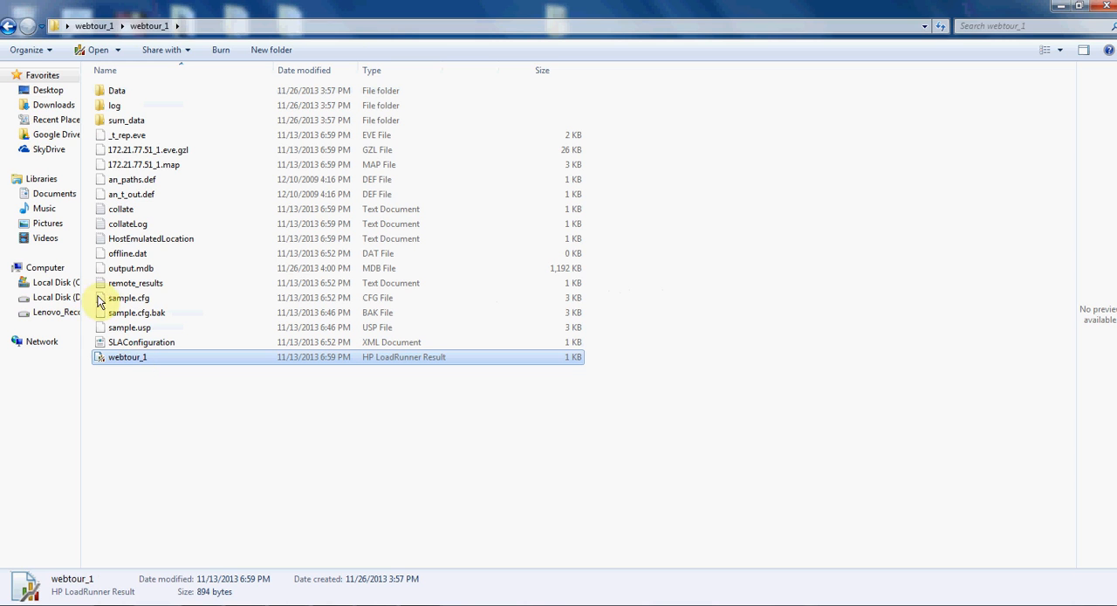
left_click(128, 108)
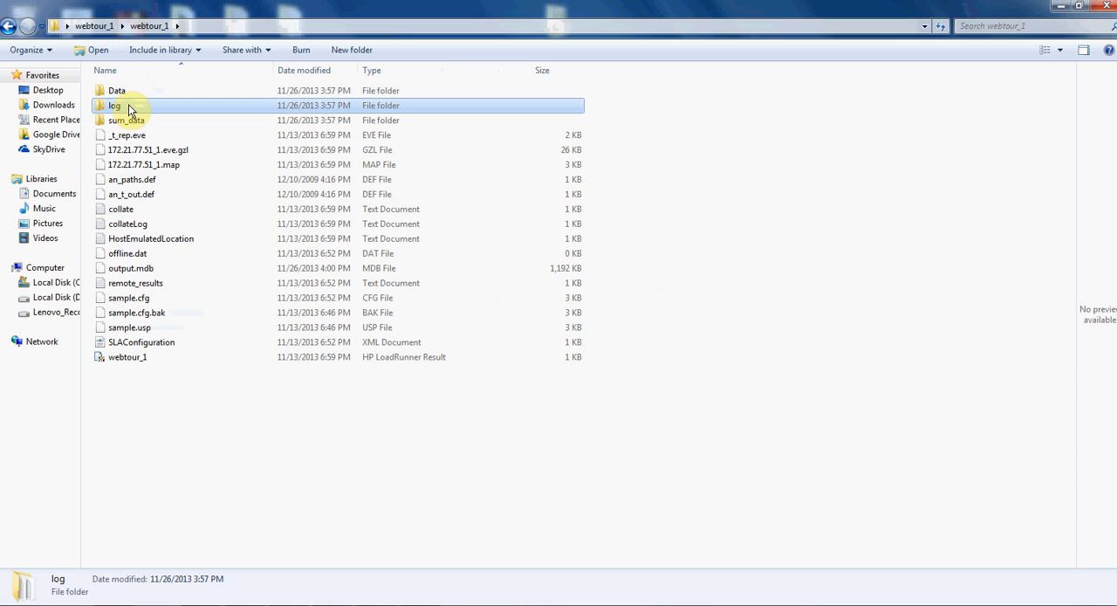
double_click(129, 108)
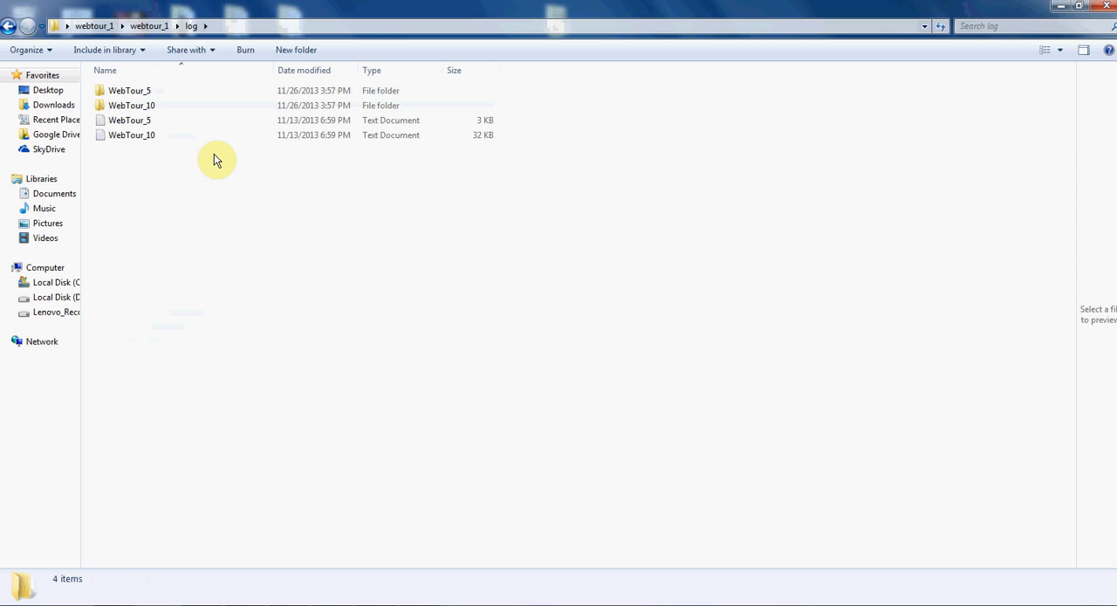
- Open the WebTour_5 text log from the log folder and maximize its window
left_click(183, 92)
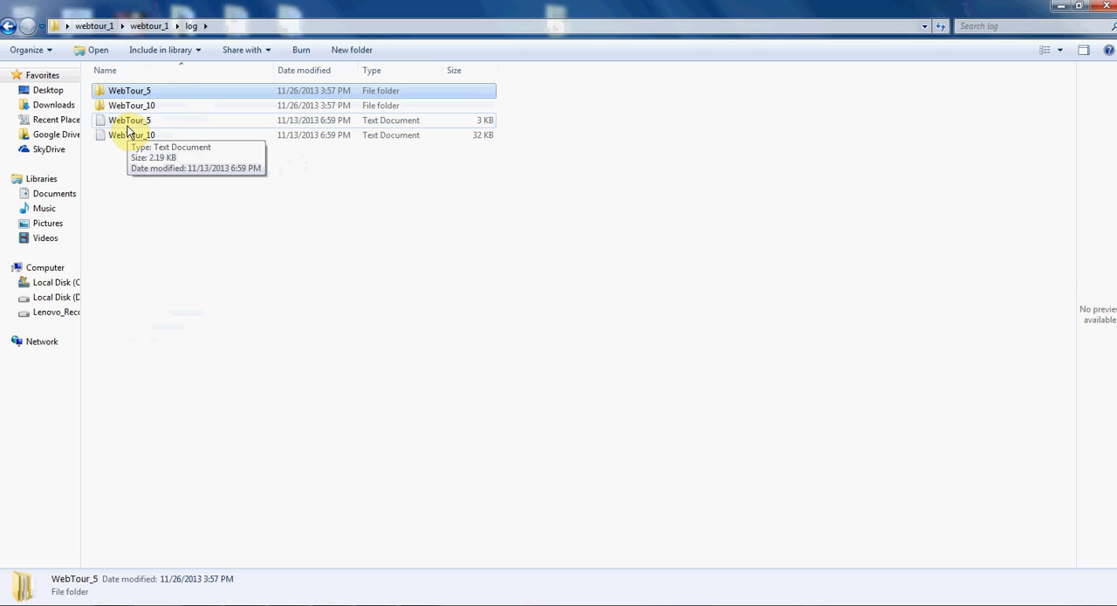
left_click(163, 123)
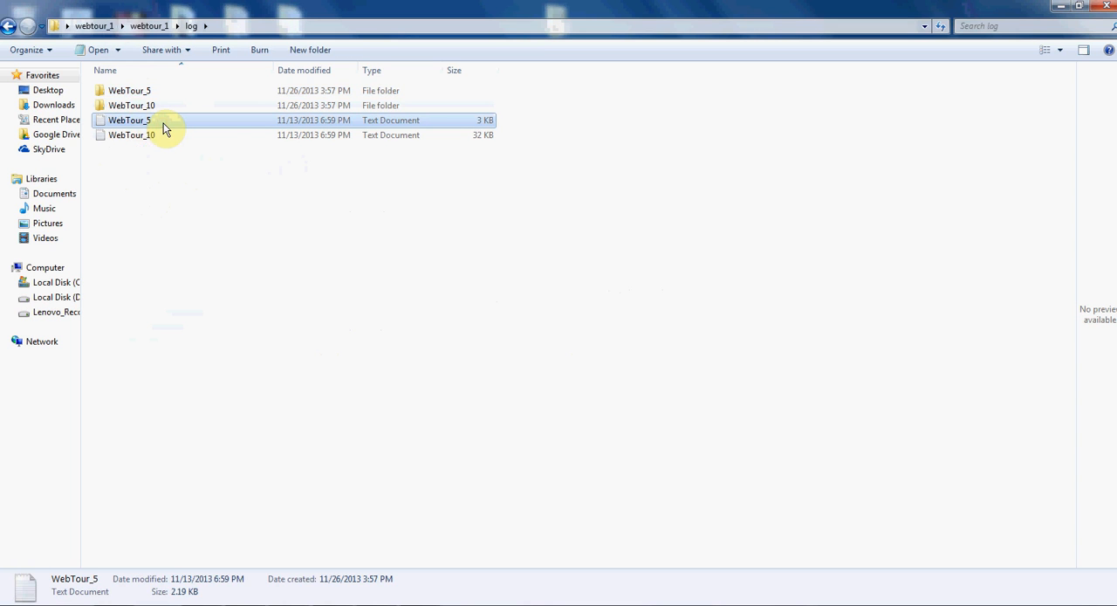
left_click(163, 138)
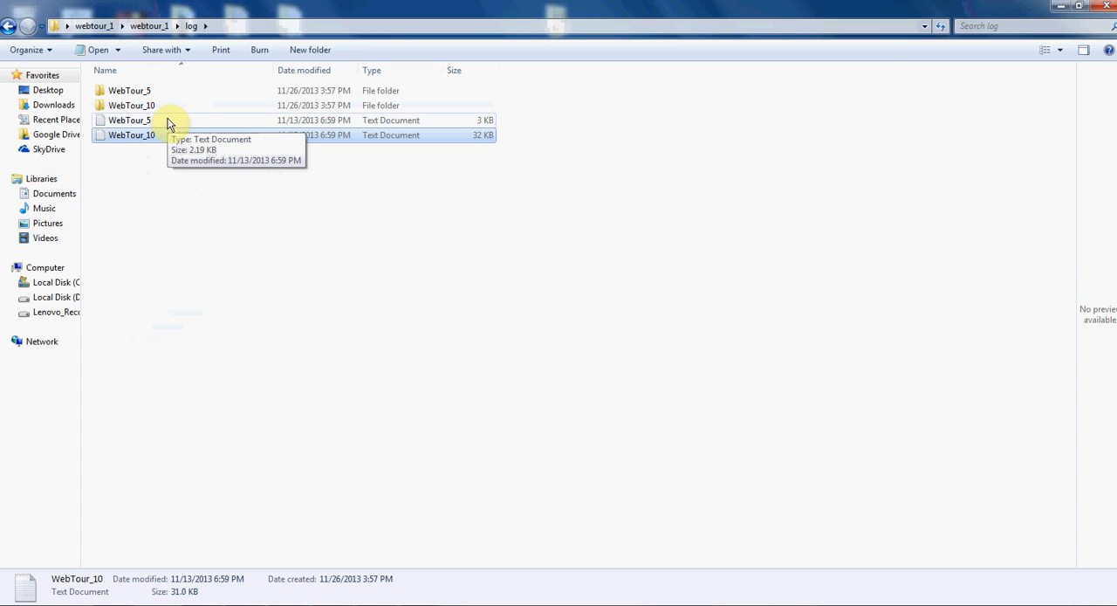
double_click(168, 123)
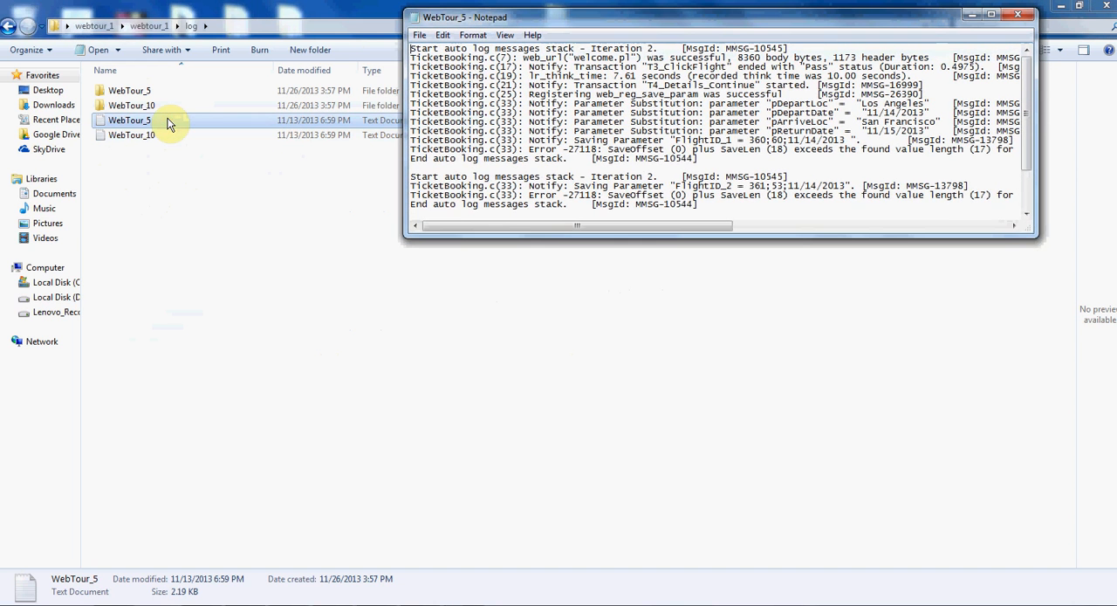
double_click(766, 19)
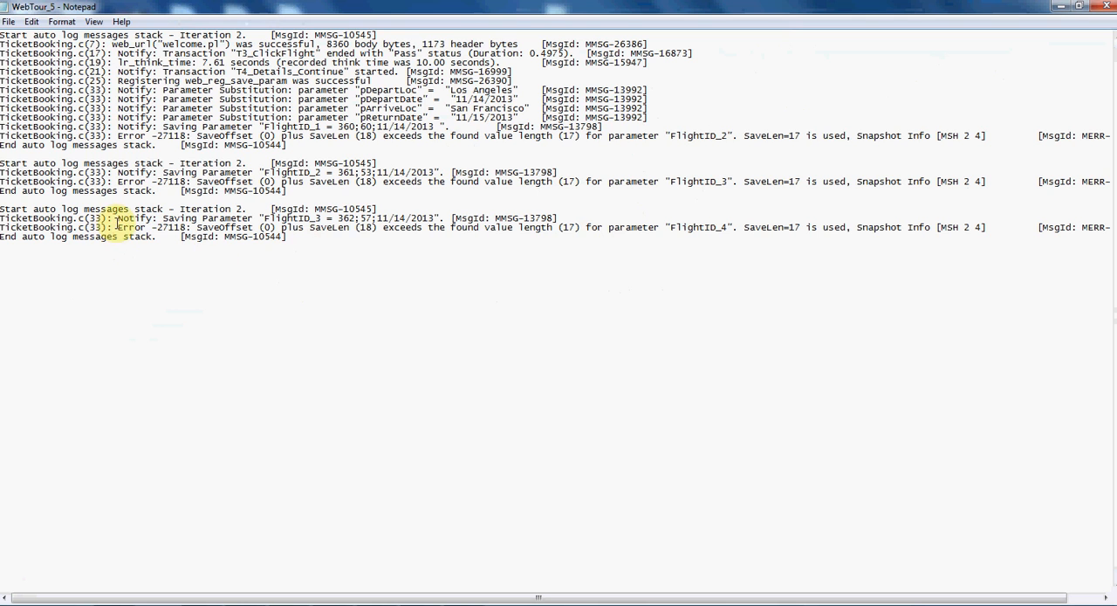
- Examine the FlightID_4 error's SaveLen and found value length, and compare them with the saved FlightID_3, FlightID_2 and FlightID_1 values
left_click_drag(118, 227, 740, 227)
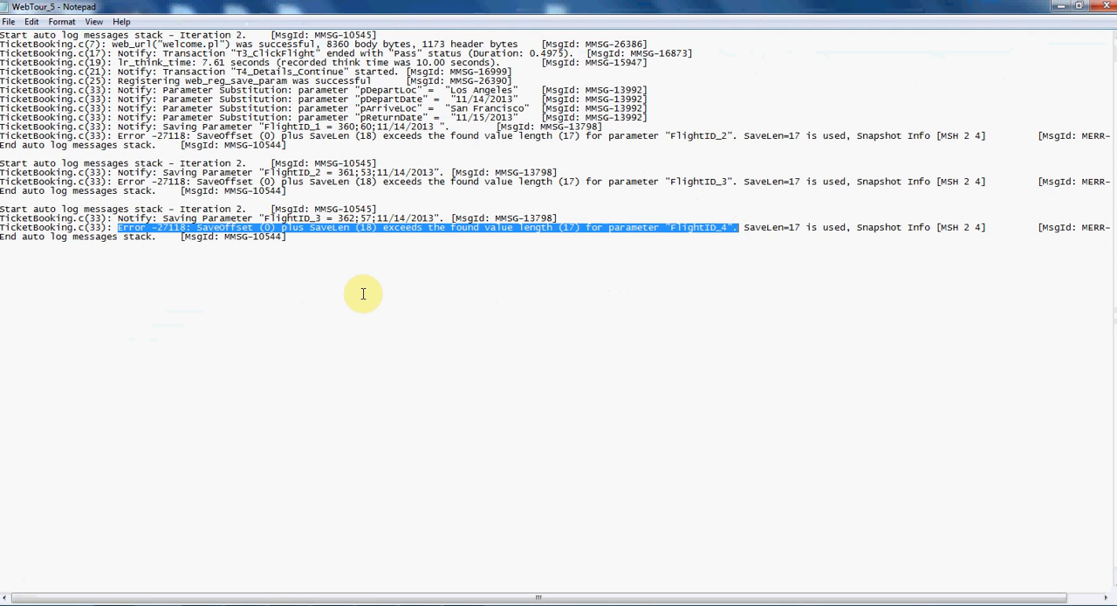
left_click(313, 229)
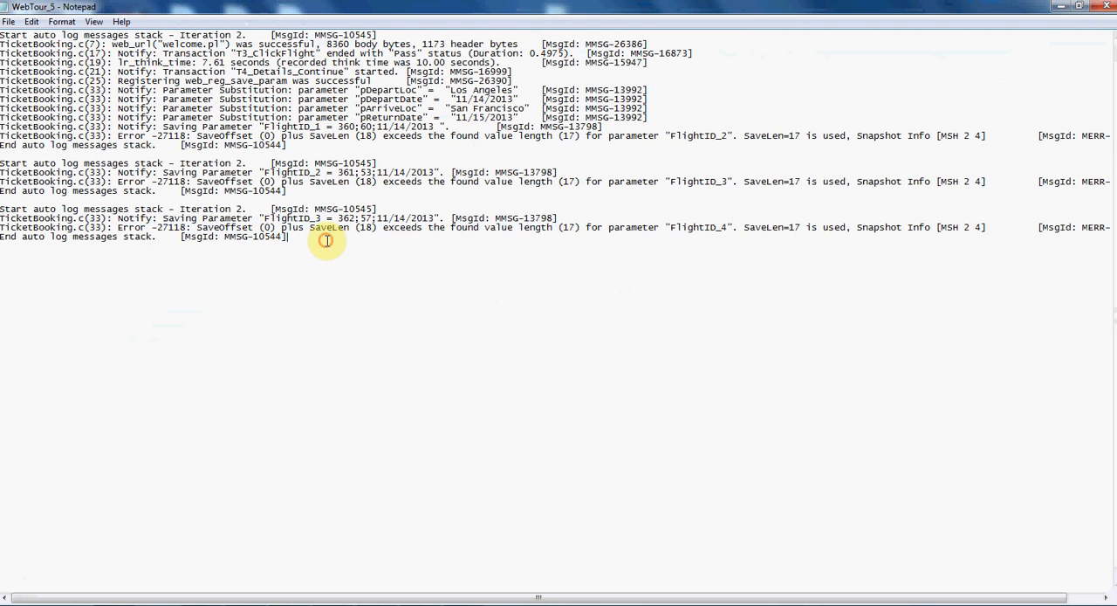
left_click_drag(323, 228, 377, 229)
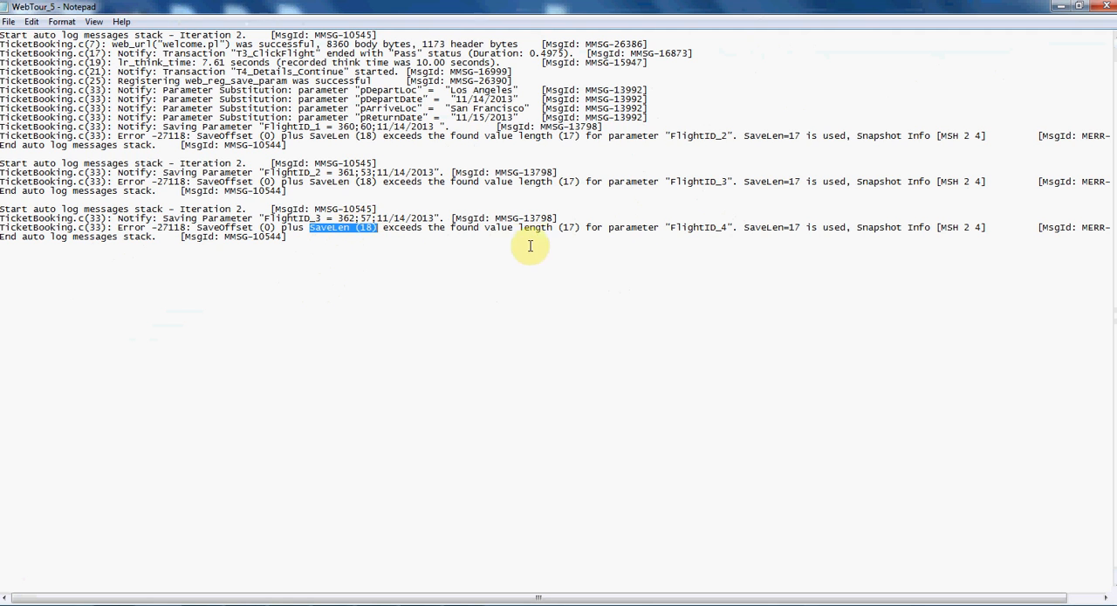
left_click_drag(486, 227, 580, 228)
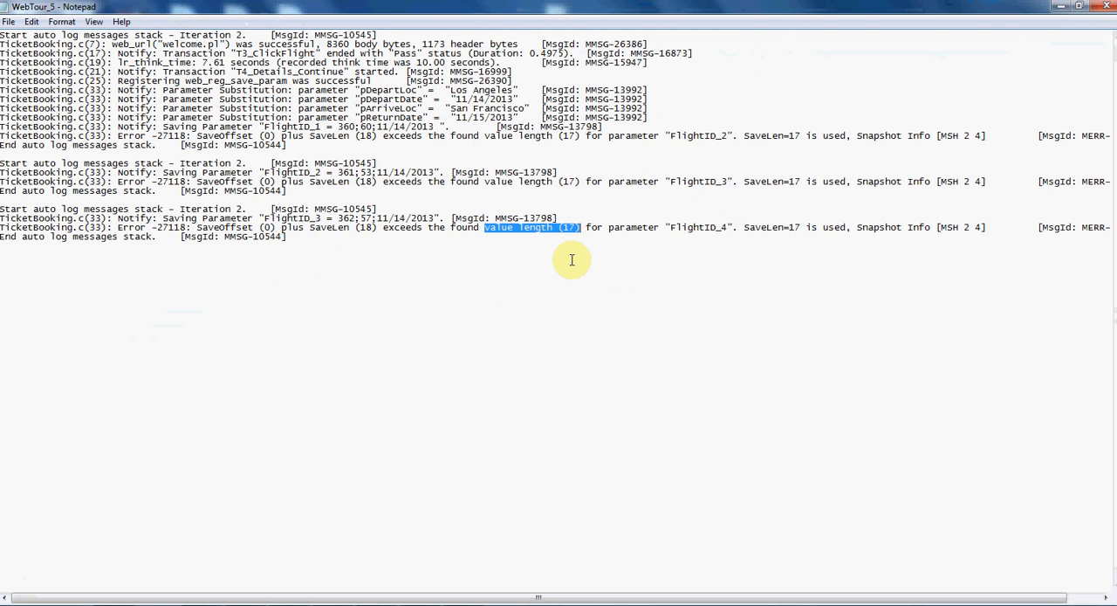
left_click_drag(337, 218, 433, 218)
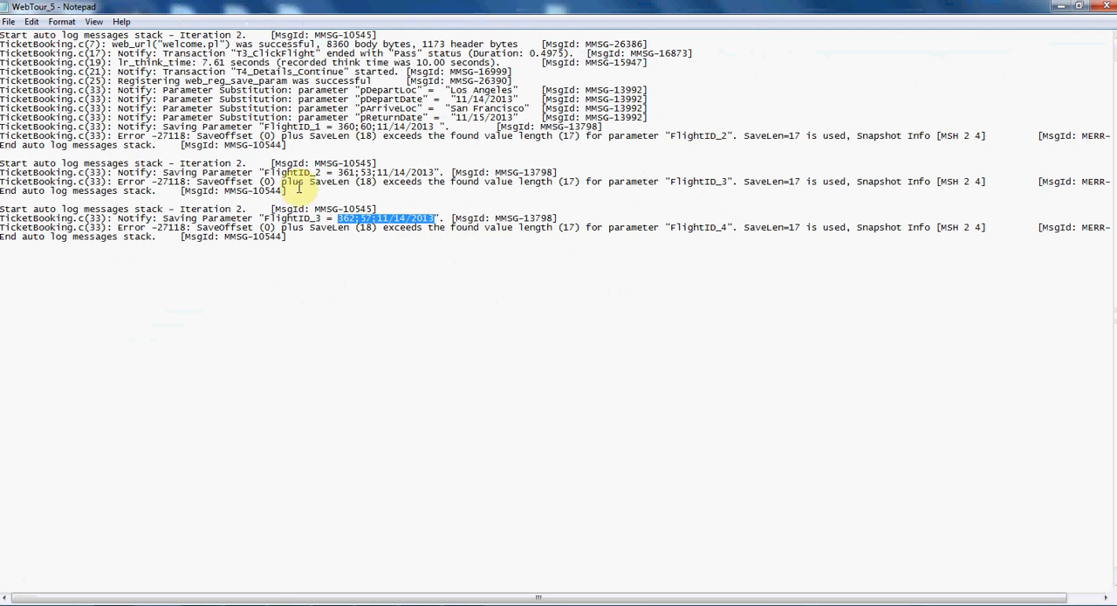
left_click_drag(276, 172, 434, 172)
left_click_drag(275, 127, 410, 127)
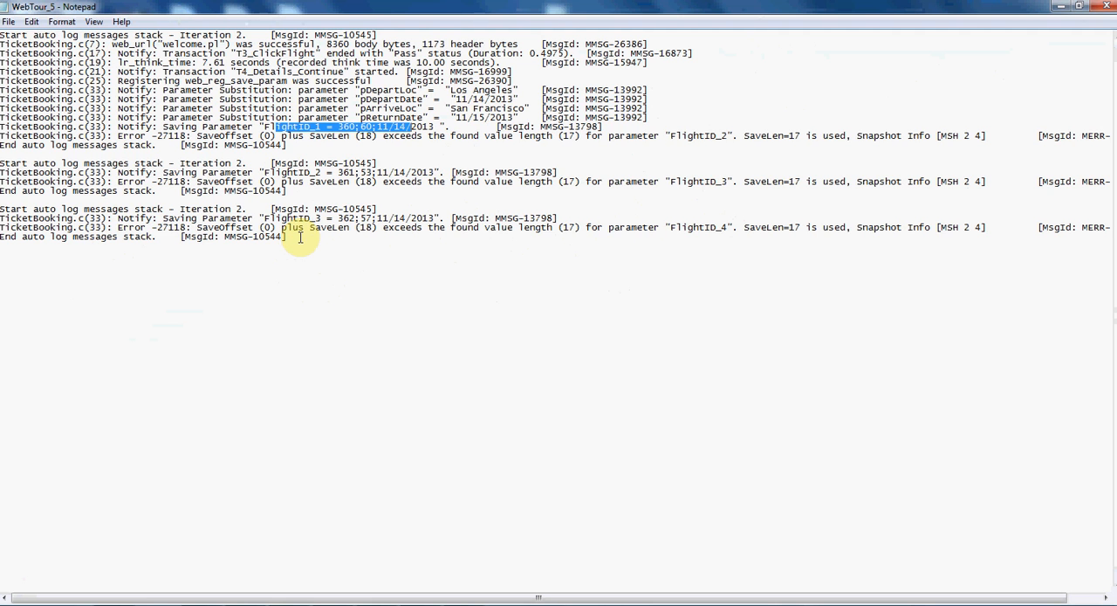
- Review all message stacks and the FlightID_2 error in the WebTour_5 log, and close the file
left_click_drag(299, 237, 7, 39)
left_click(217, 44)
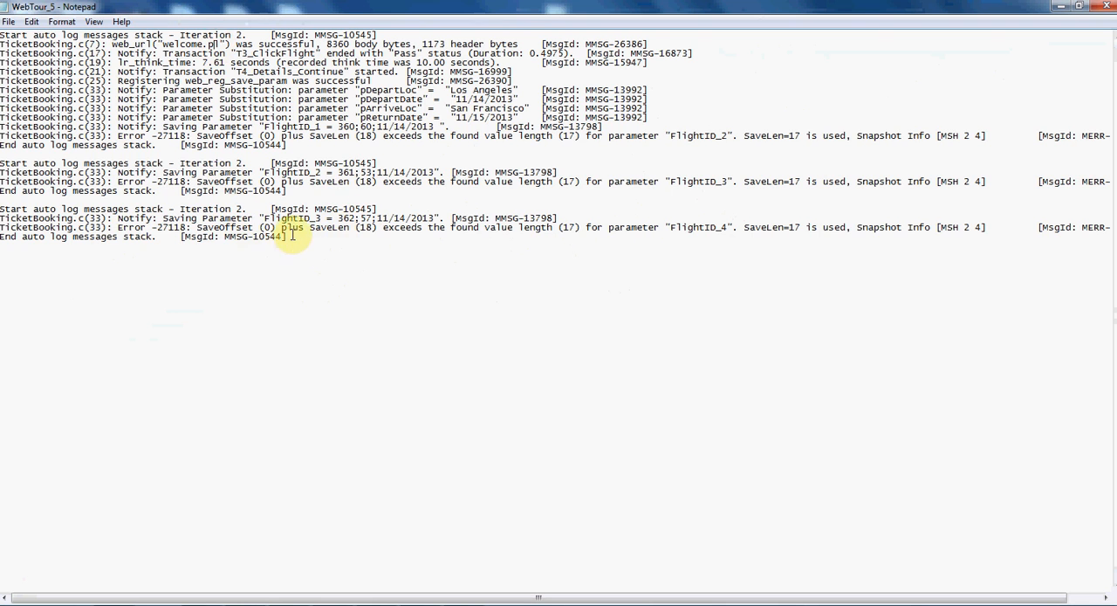
left_click_drag(286, 236, 129, 218)
left_click_drag(58, 194, 8, 44)
left_click_drag(118, 135, 668, 140)
left_click(689, 158)
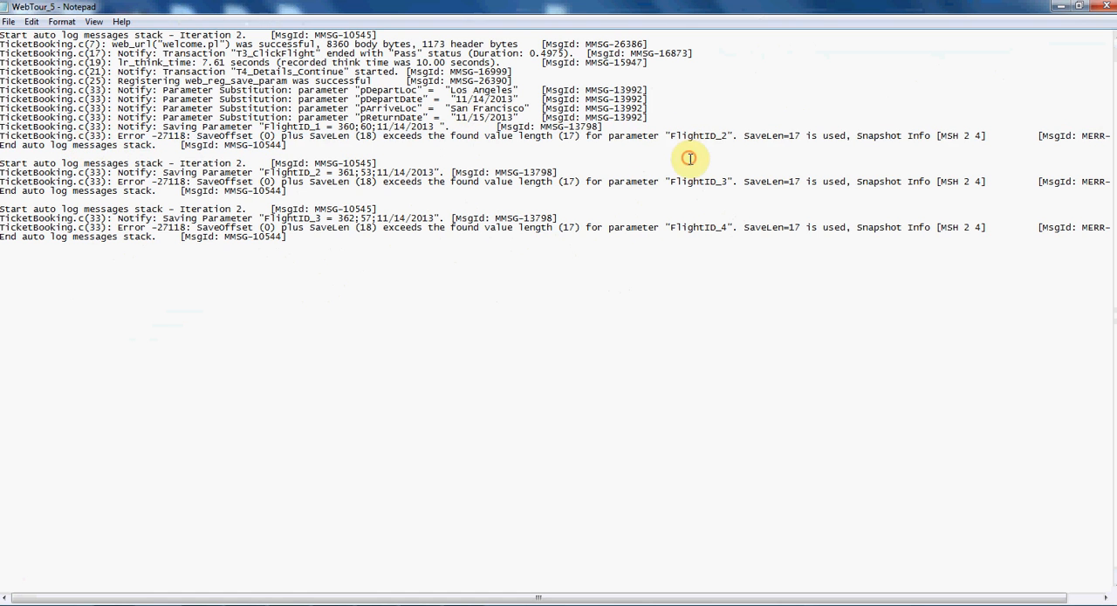
left_click(1106, 7)
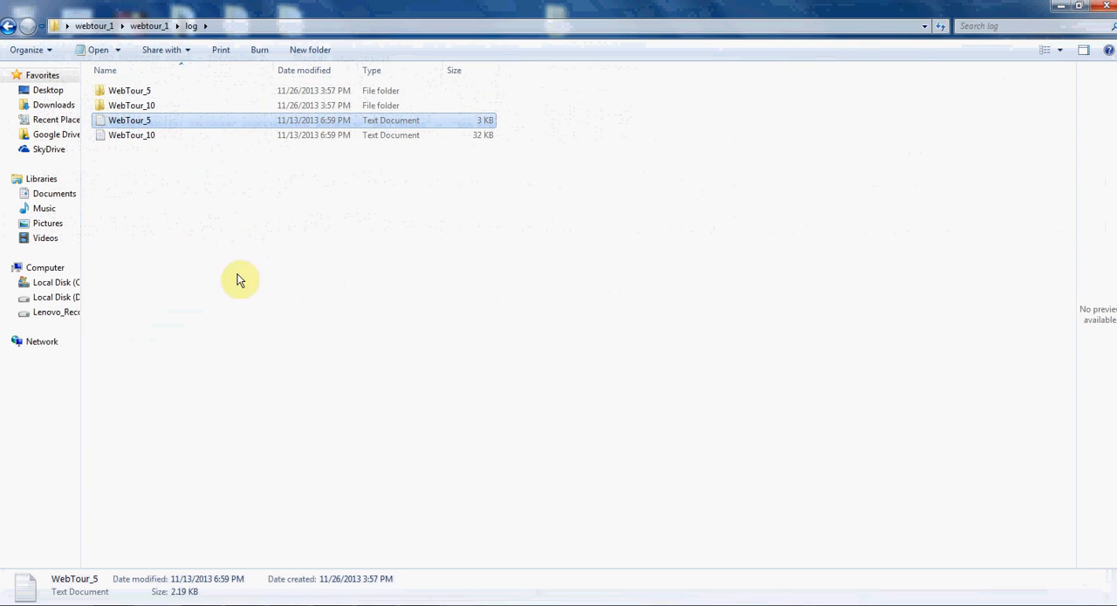
- View the t4 HTML snapshot in the WebTour_5 folder's Iteration2 subfolder, and close the browser
double_click(144, 92)
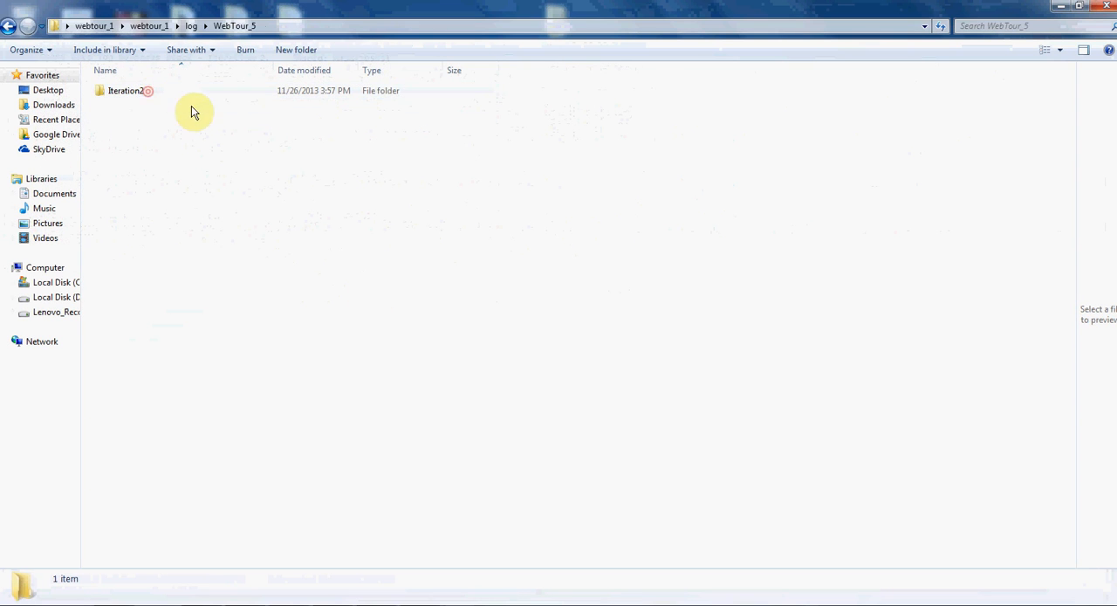
double_click(149, 93)
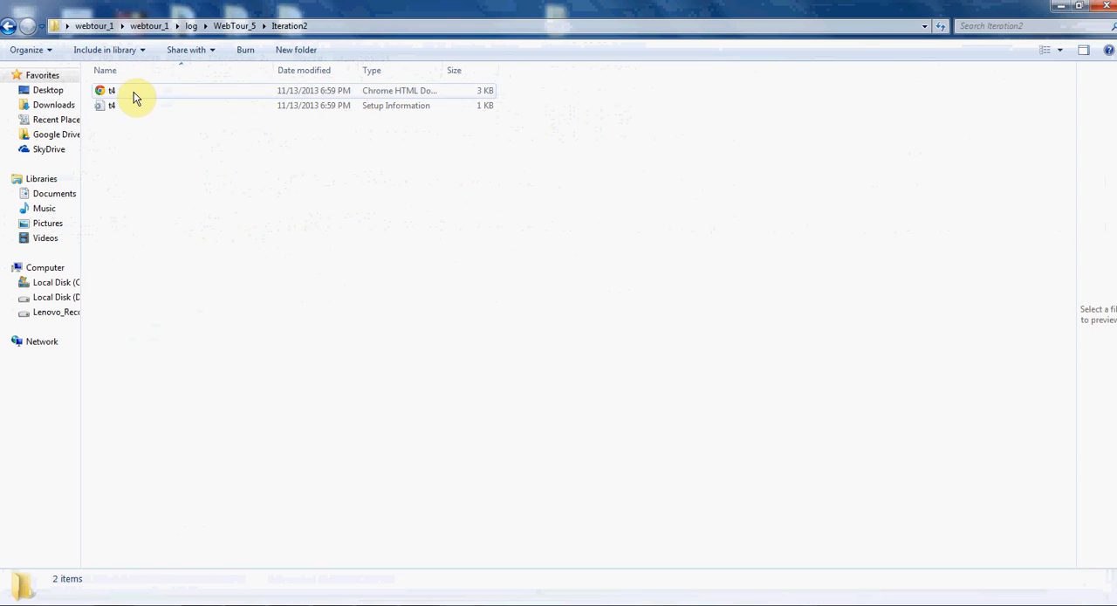
double_click(133, 90)
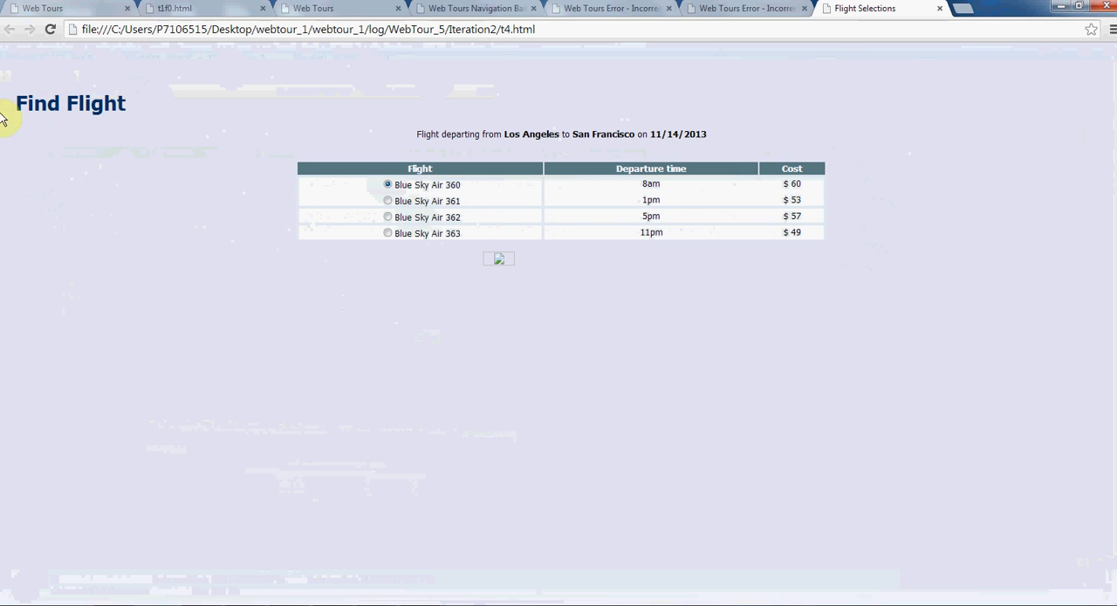
left_click_drag(6, 100, 735, 296)
left_click(740, 301)
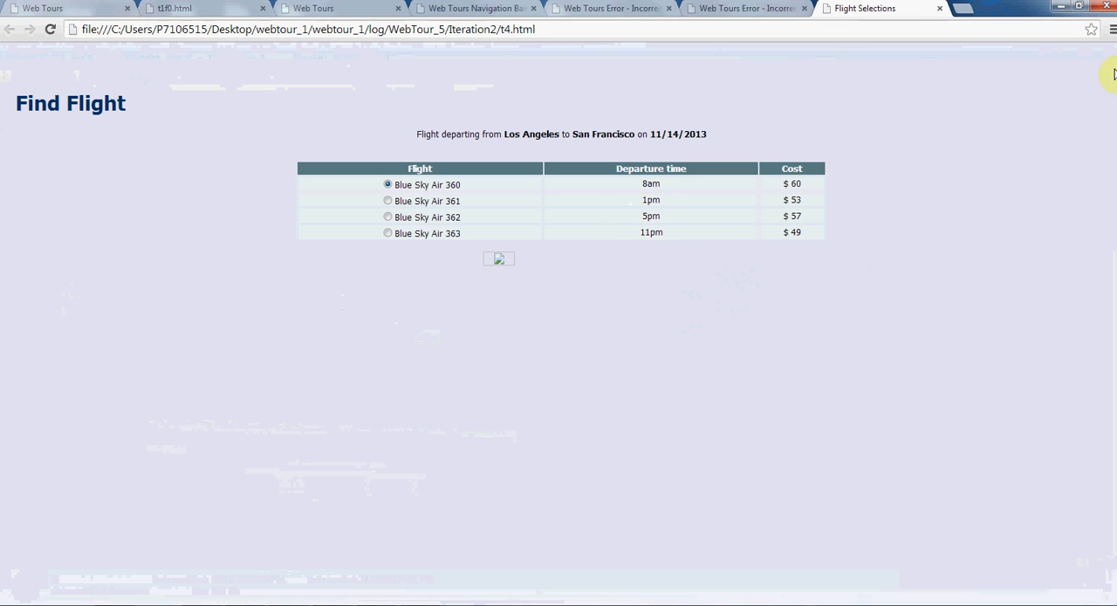
left_click(1100, 7)
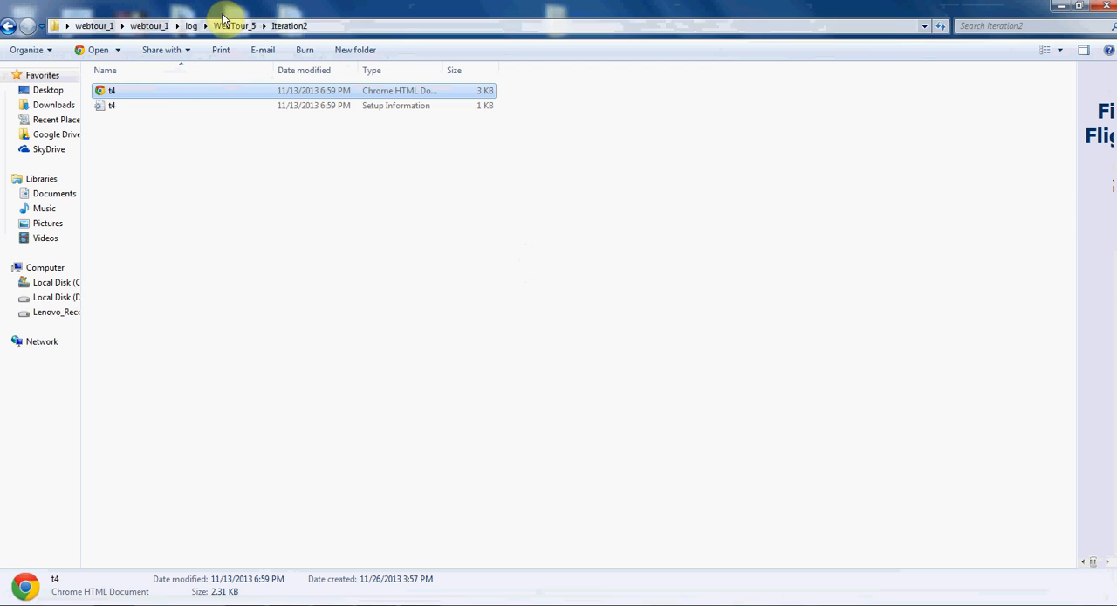
- Return to the log folder and open the WebTour_10 text log in a maximized window
left_click(191, 25)
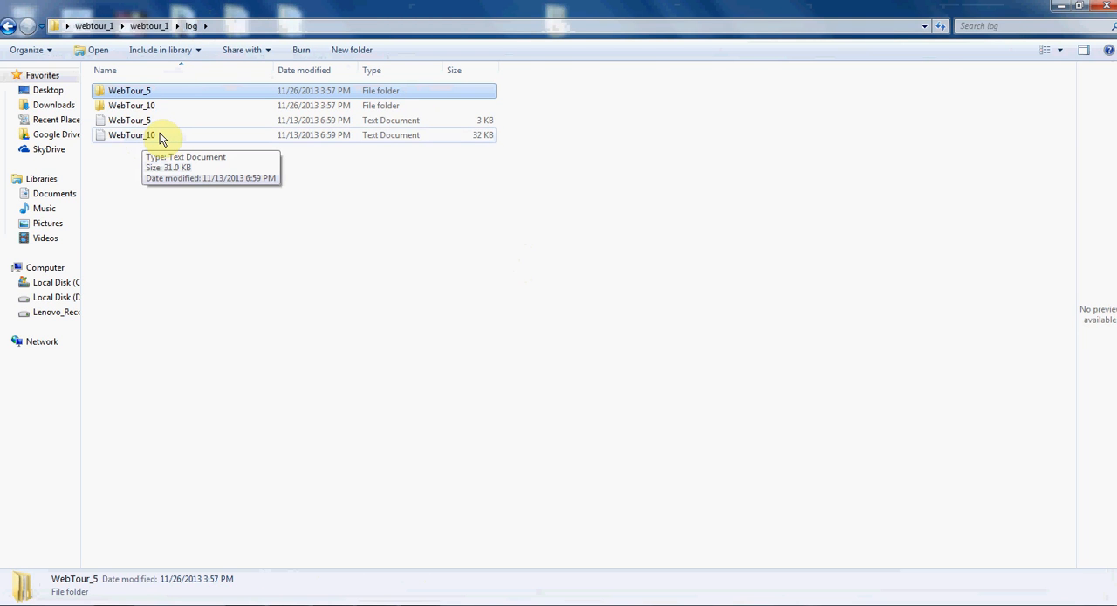
double_click(130, 135)
double_click(615, 44)
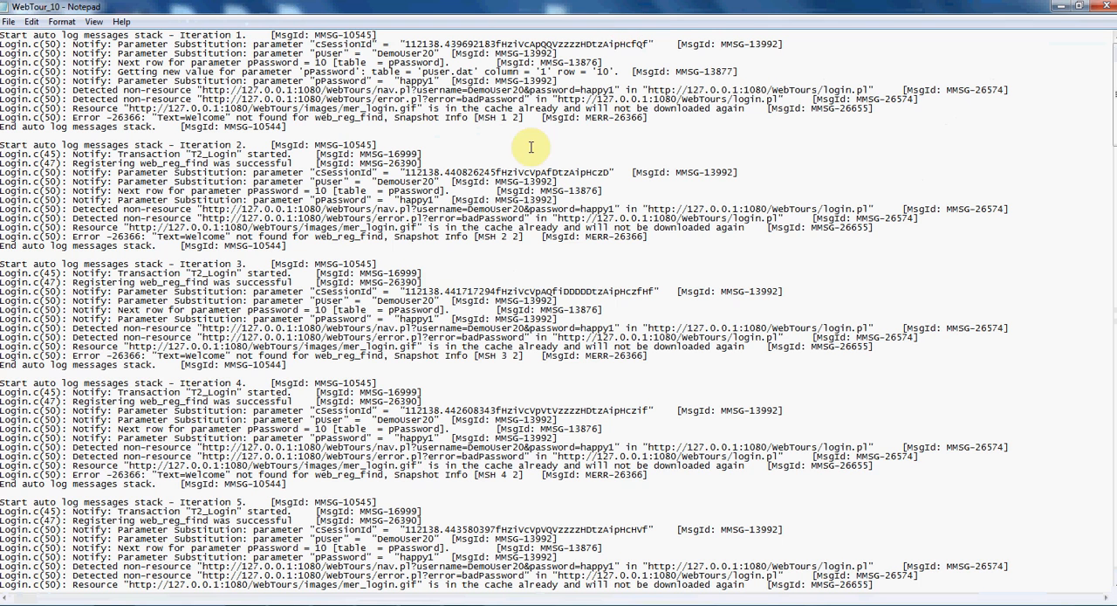
- Look through the WebTour_10 log's iterations from the first to the last, and return to the start of the file
left_click_drag(243, 32, 179, 35)
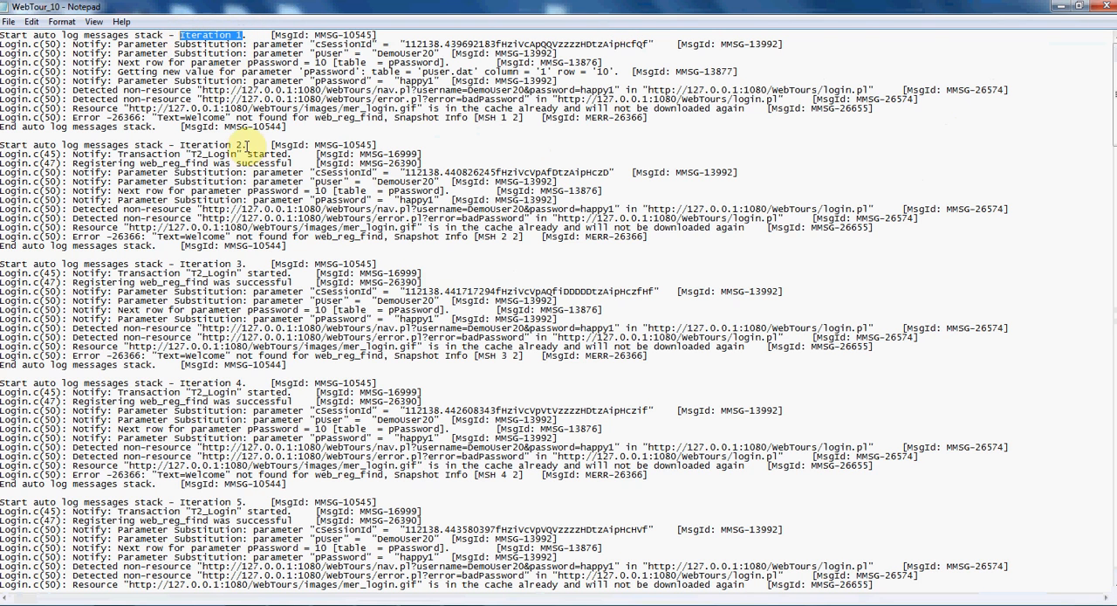
left_click_drag(241, 145, 180, 145)
scroll(362, 220, "down", 5)
scroll(362, 220, "down", 19)
scroll(366, 220, "down", 20)
scroll(365, 235, "down", 20)
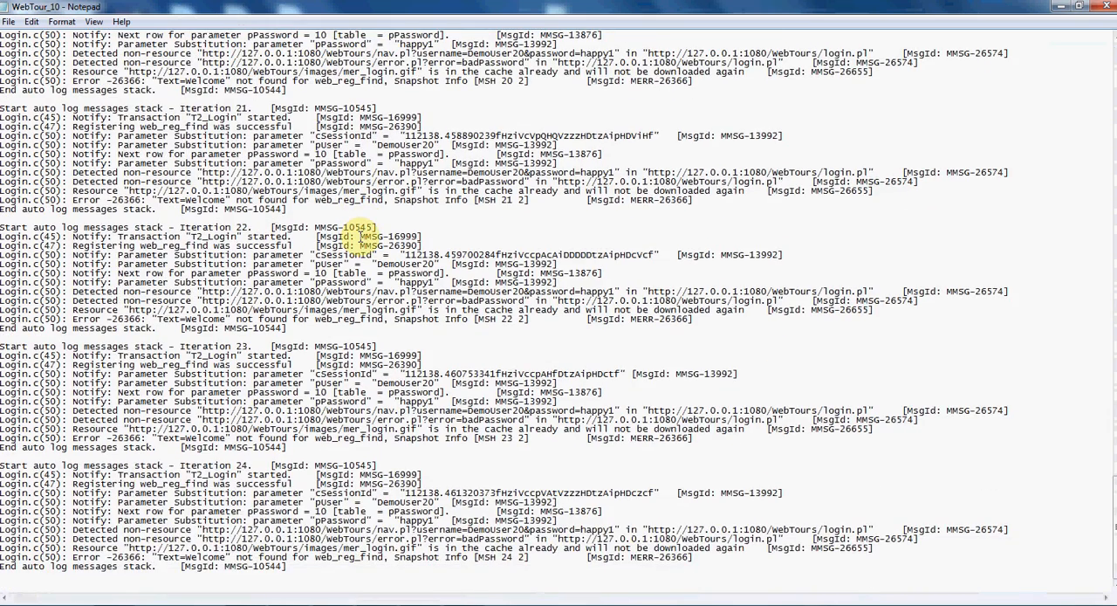
key("ctrl+Home")
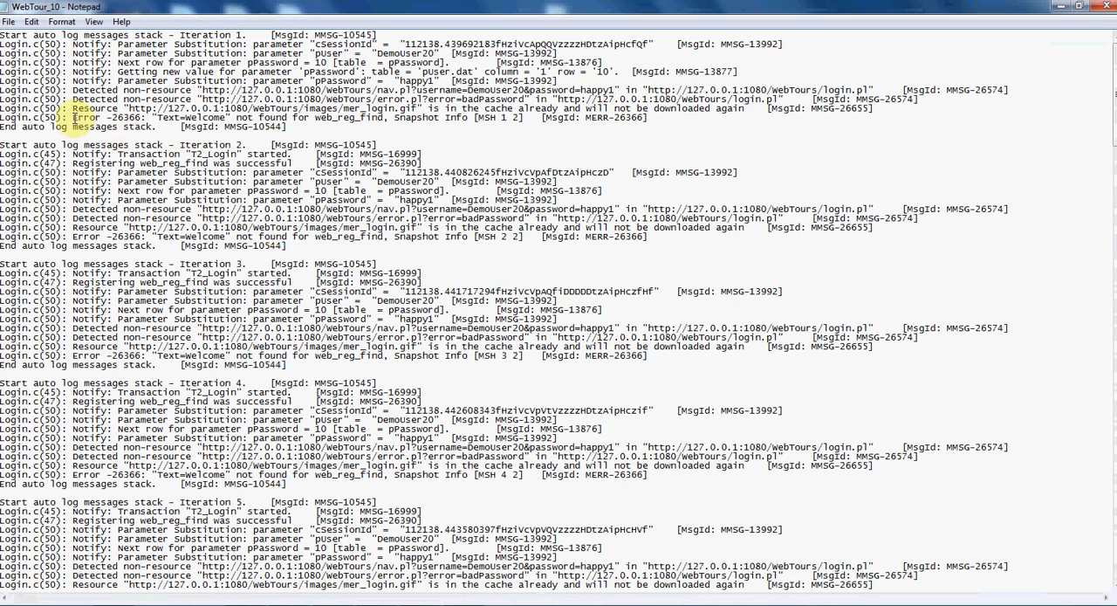
- Examine the web_reg_find error line of Iteration 1 and the text it was checking for
left_click_drag(70, 117, 384, 117)
left_click(384, 117)
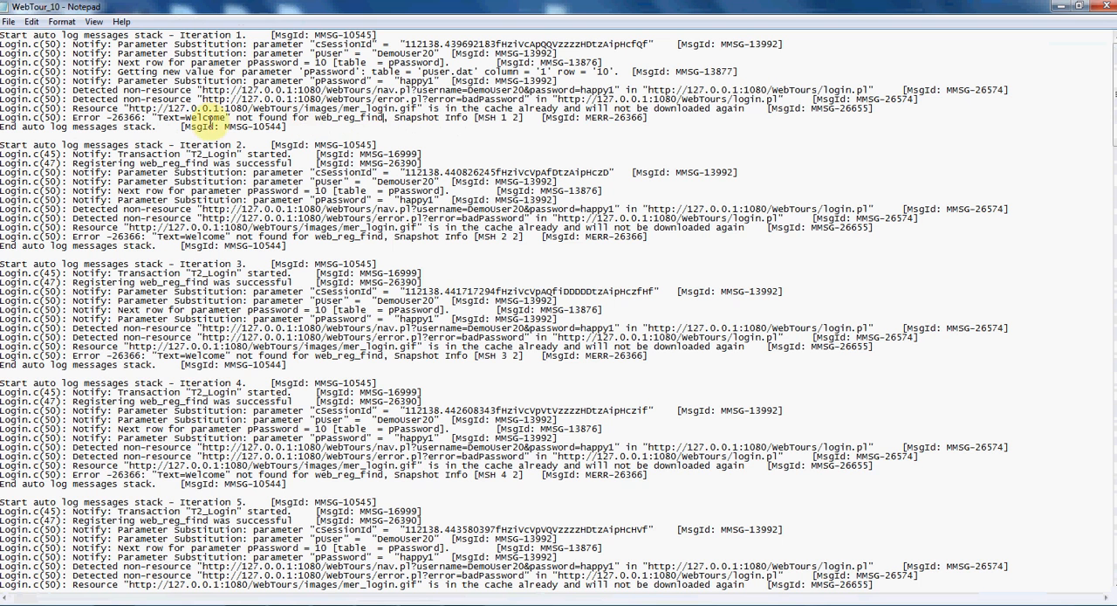
double_click(185, 116)
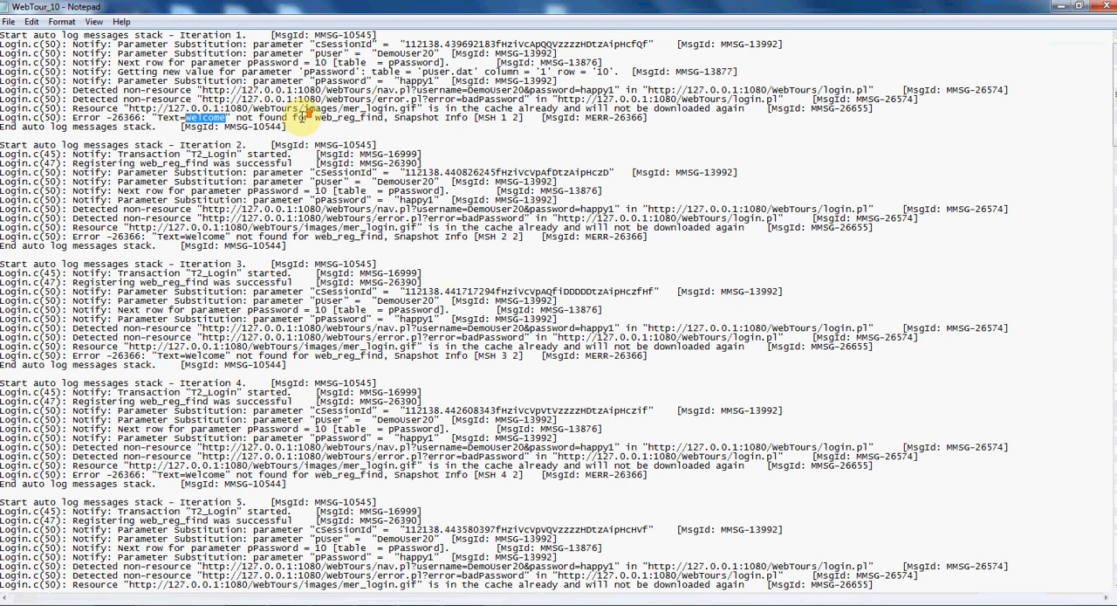
- Examine the values substituted for the pPassword, cSessionId and pUser parameters in Iteration 1
left_click_drag(438, 80, 114, 81)
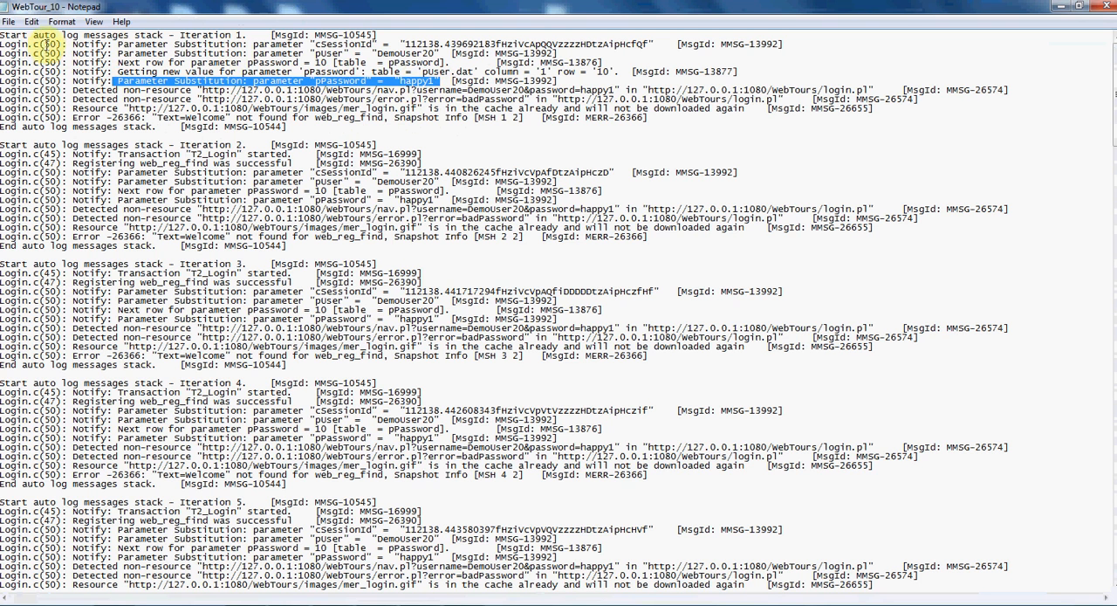
left_click_drag(312, 43, 650, 46)
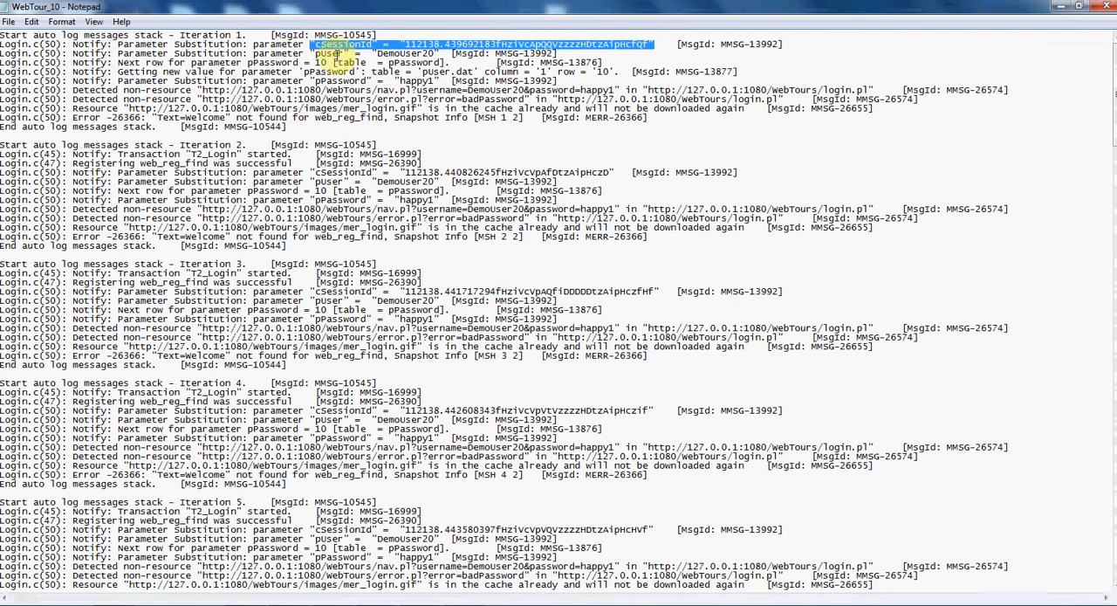
left_click_drag(400, 45, 651, 46)
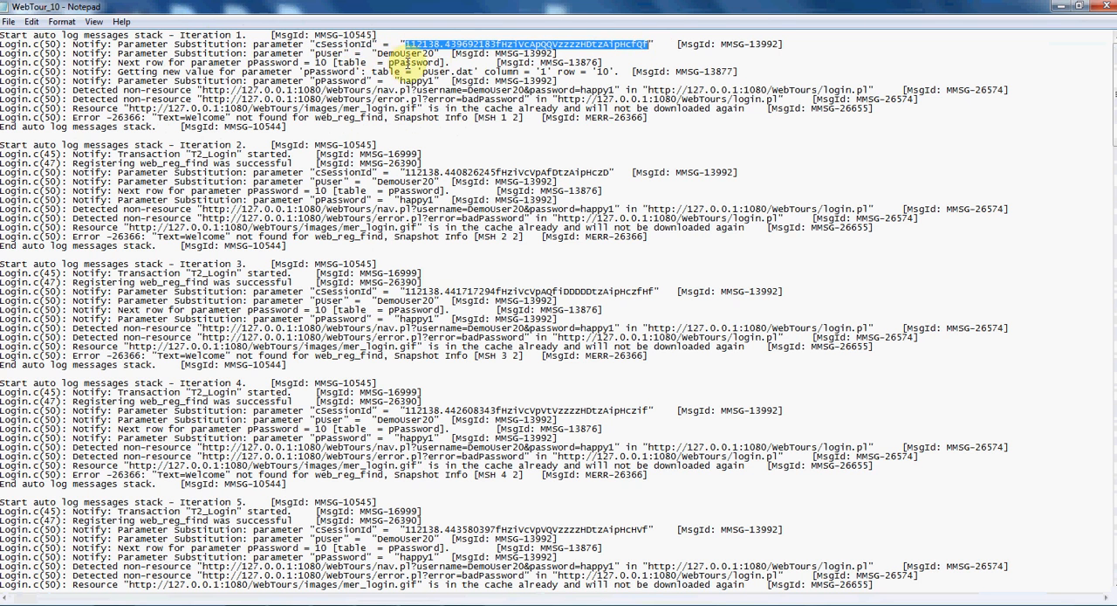
left_click_drag(371, 44, 314, 45)
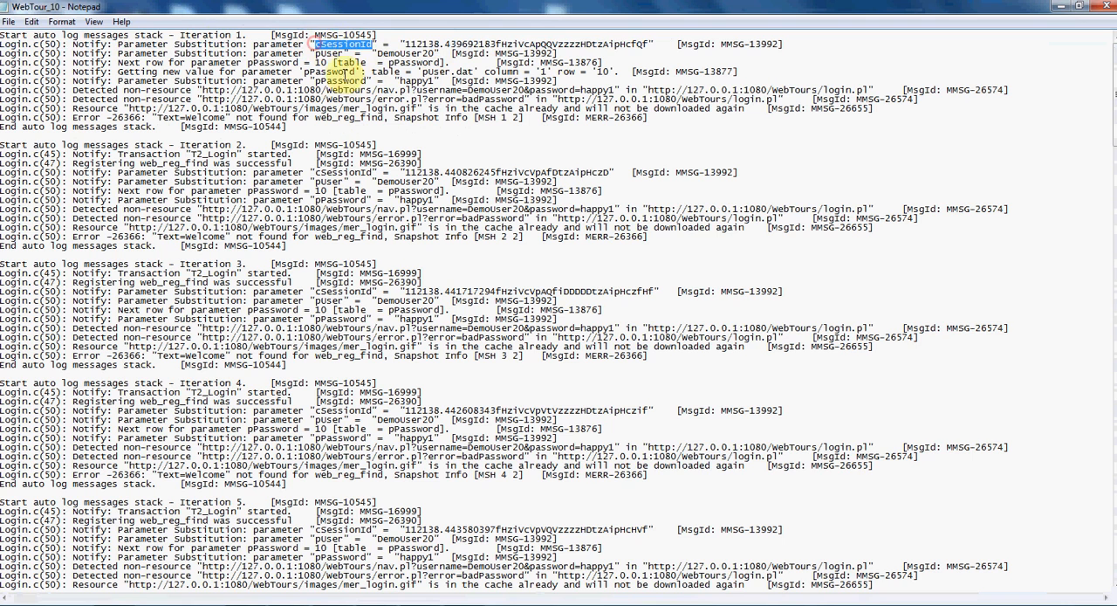
scroll(397, 71, "down", 1)
scroll(393, 70, "up", 1)
left_click_drag(377, 53, 433, 54)
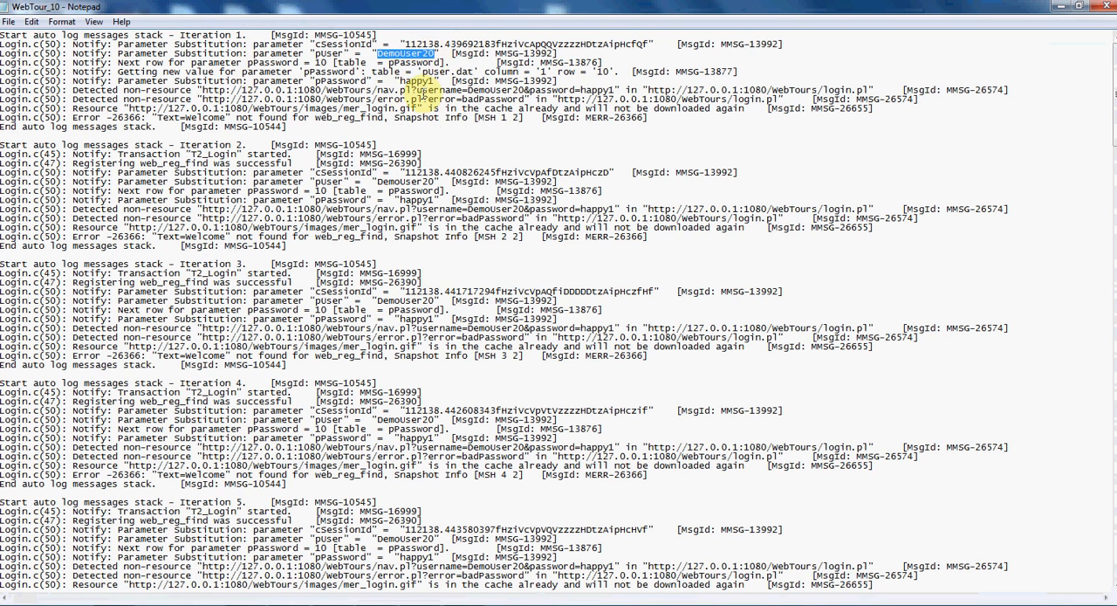
- Recheck the pUser and pPassword values of Iteration 1 against the text that web_reg_find was looking for
left_click(375, 53)
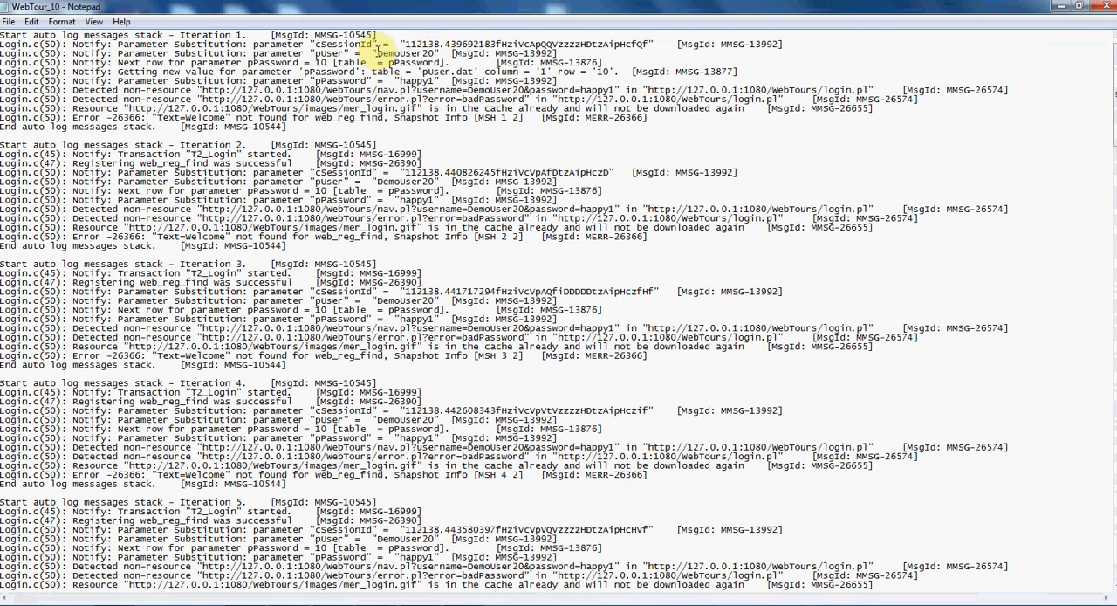
left_click_drag(376, 53, 434, 54)
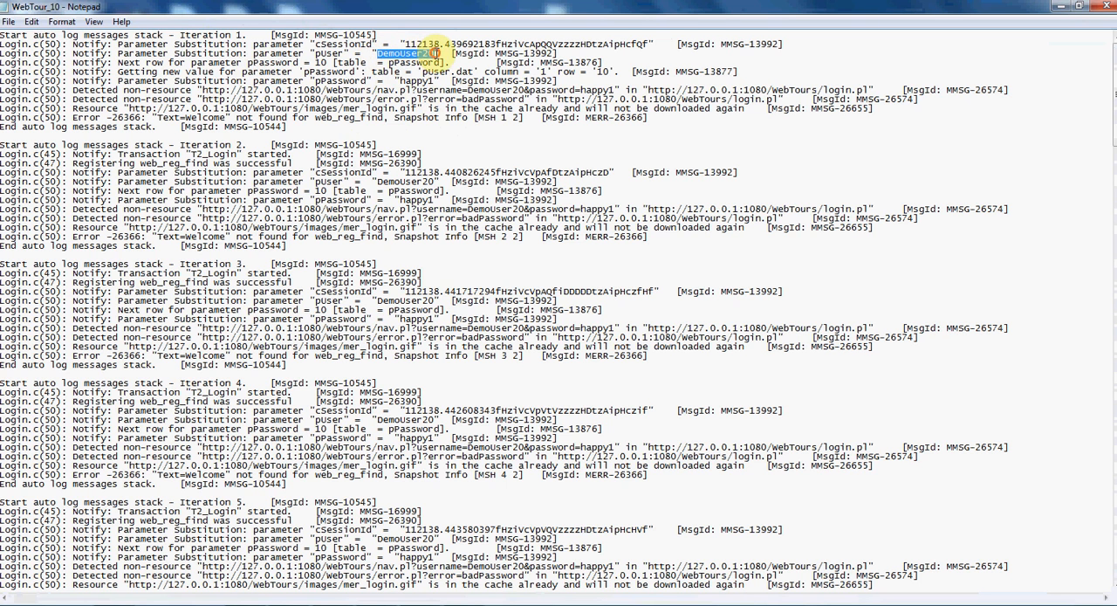
left_click_drag(398, 82, 434, 82)
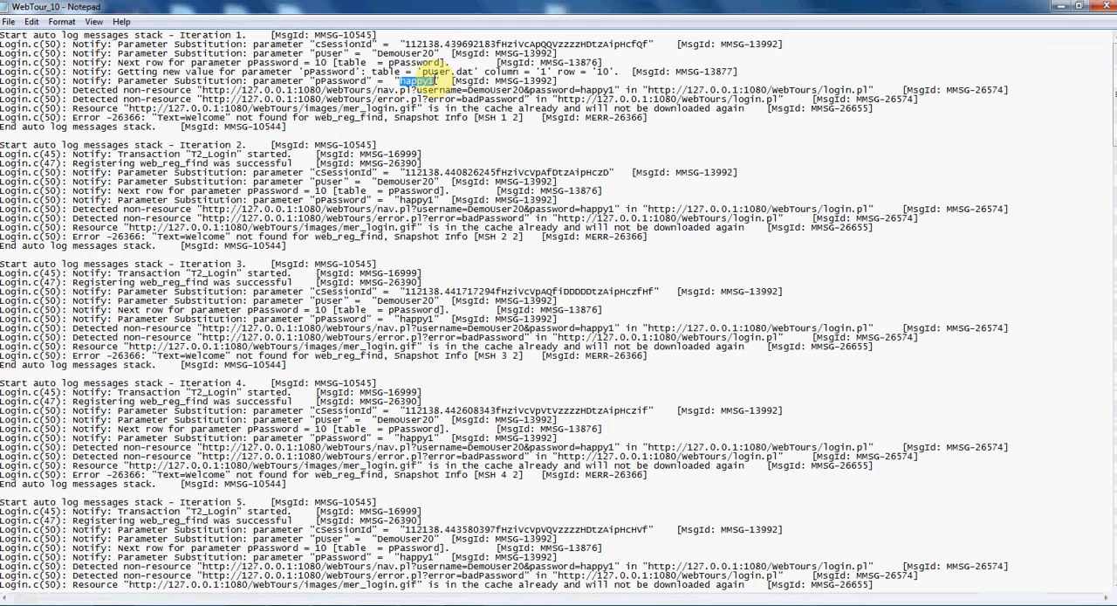
double_click(420, 81)
left_click(406, 81)
left_click_drag(399, 81, 429, 81)
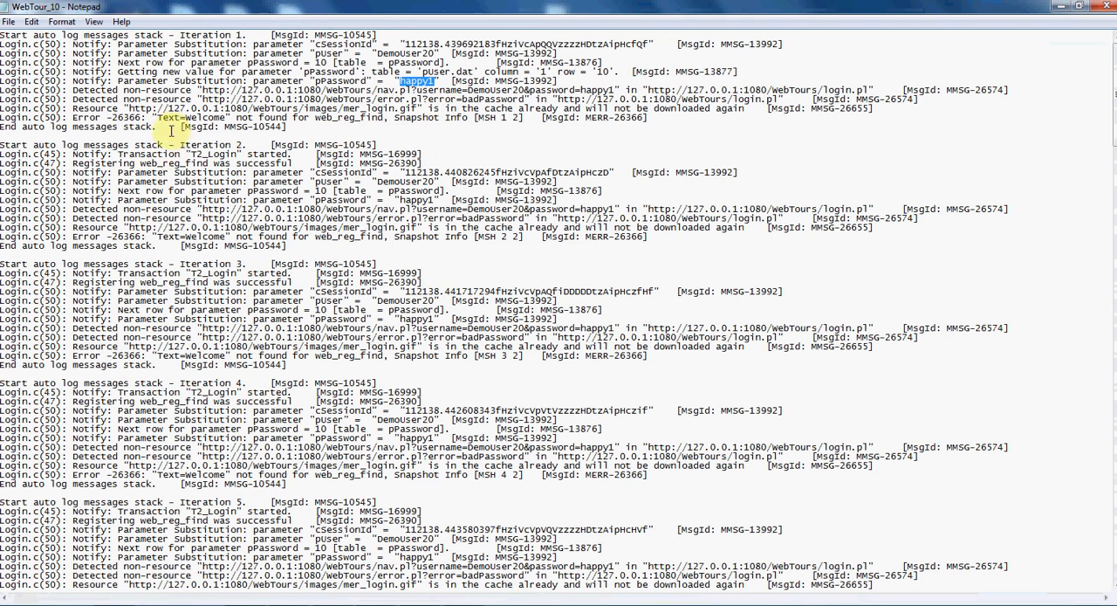
left_click_drag(180, 117, 229, 115)
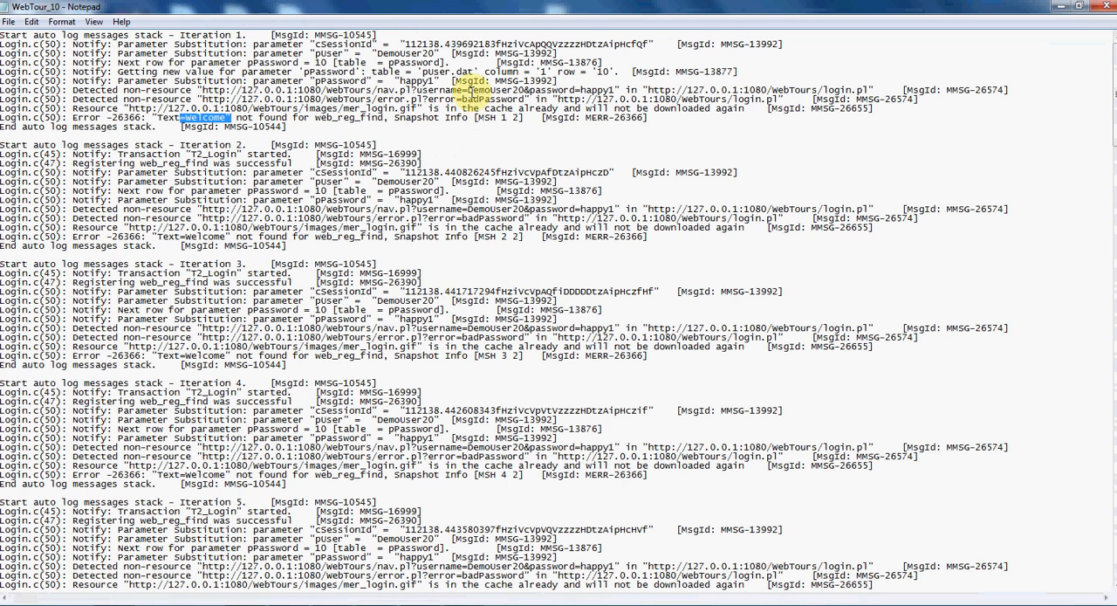
- Close the WebTour_10 text log and open the Iteration1 folder inside the WebTour_10 snapshot folder
left_click(1105, 8)
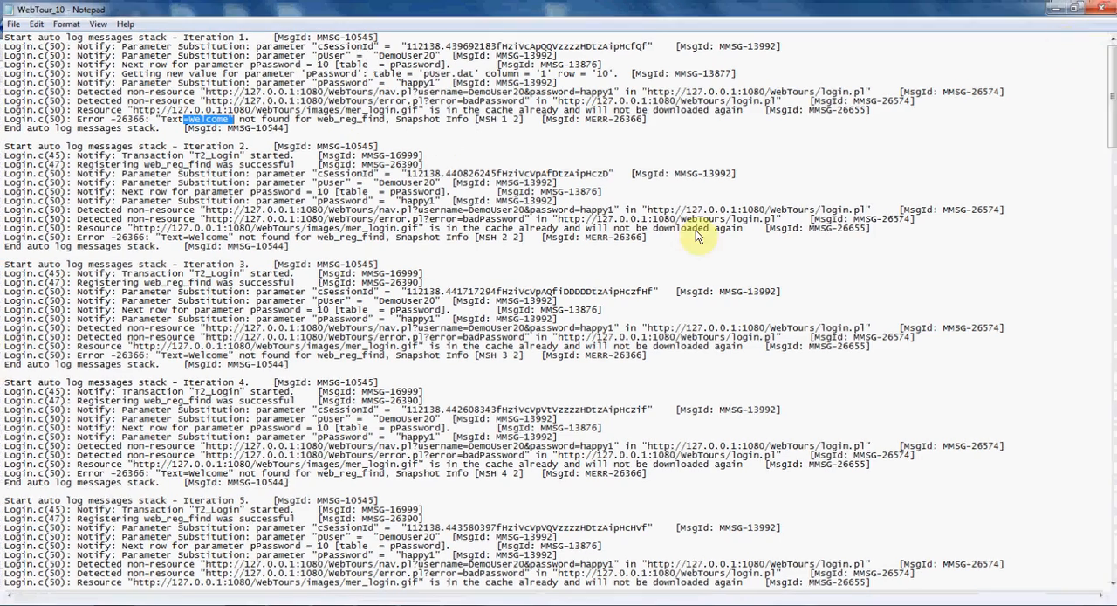
double_click(156, 107)
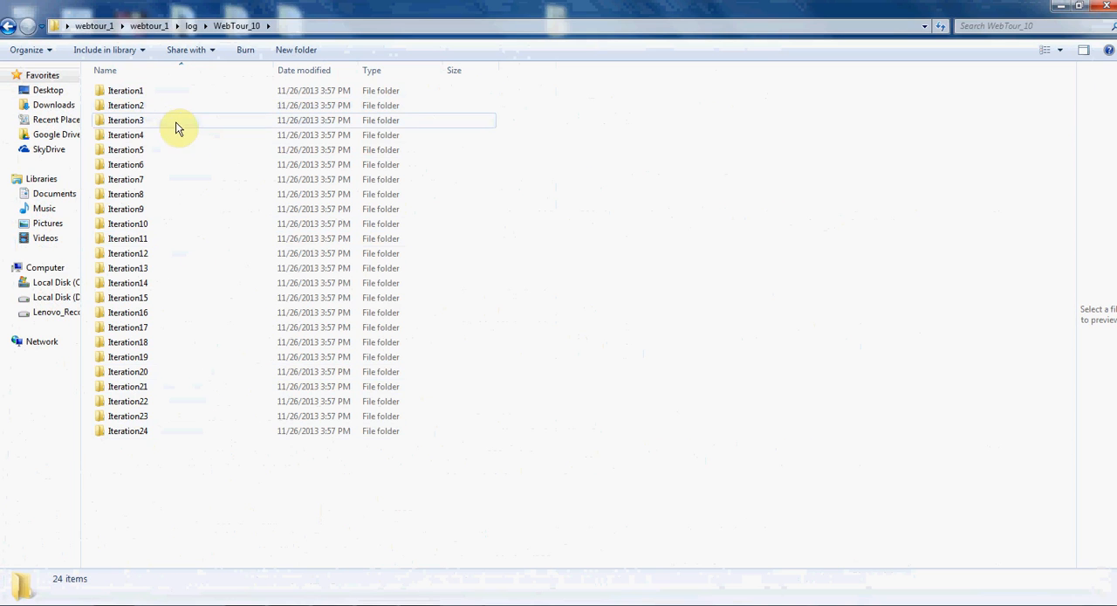
double_click(159, 92)
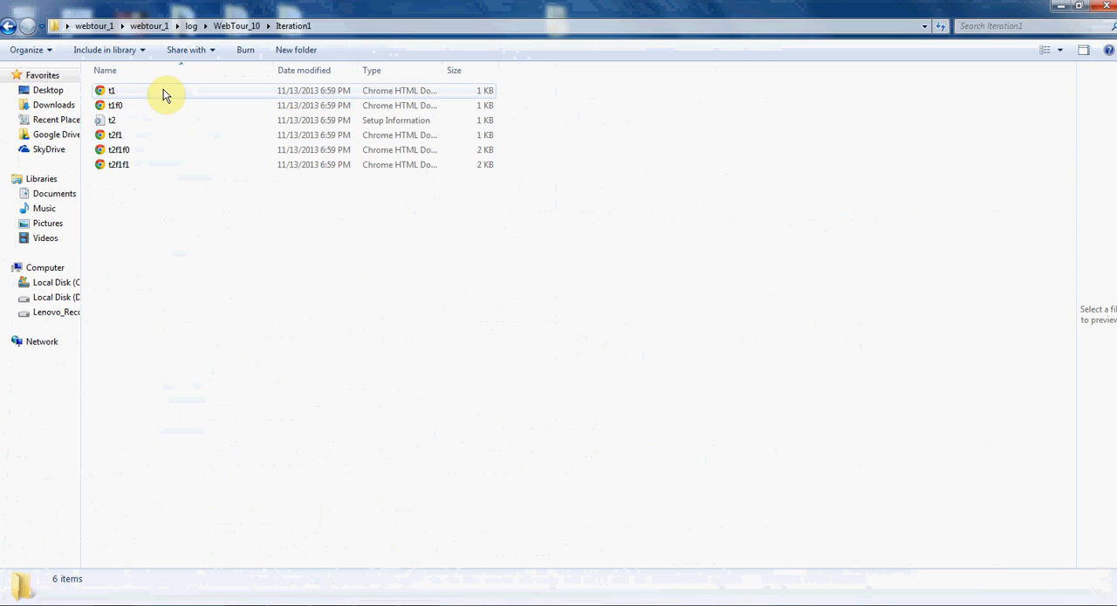
- View the t1 and t1f0 page snapshots of Iteration1 in the browser and close them
double_click(164, 92)
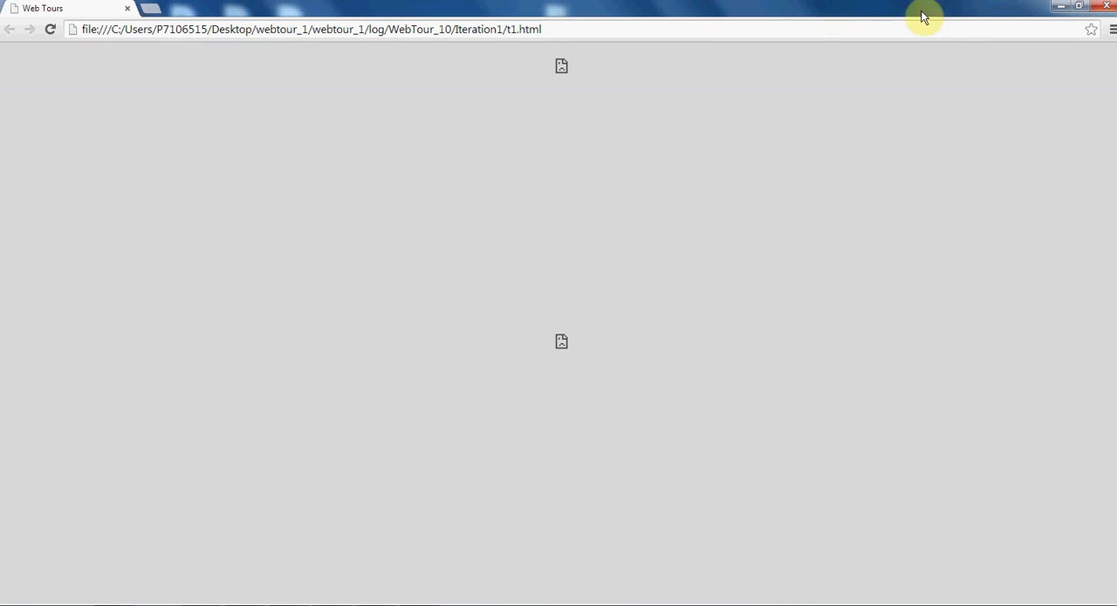
left_click(1061, 7)
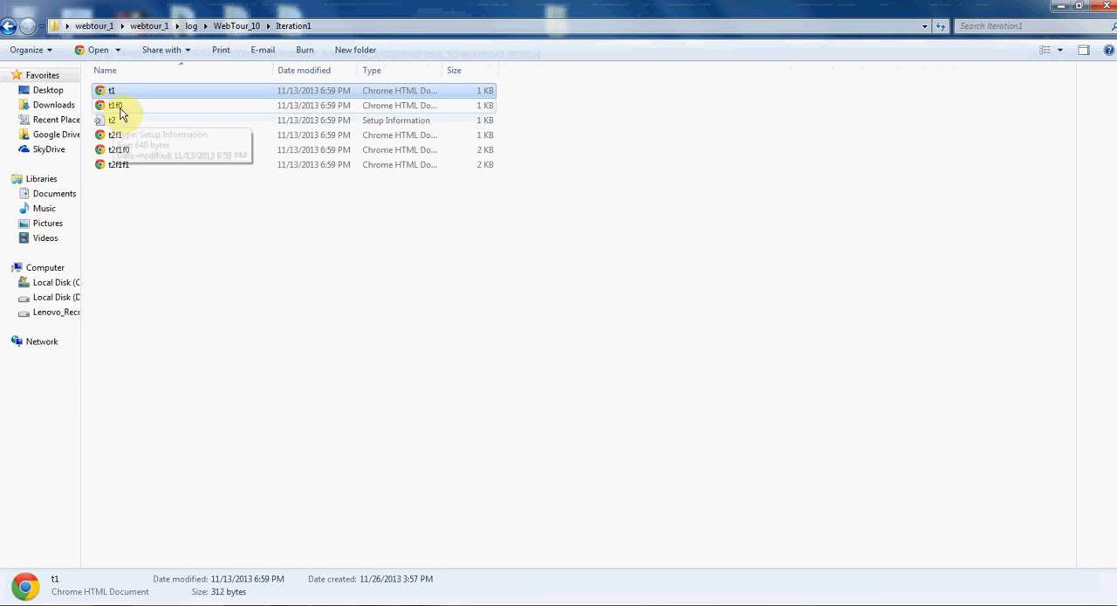
double_click(123, 106)
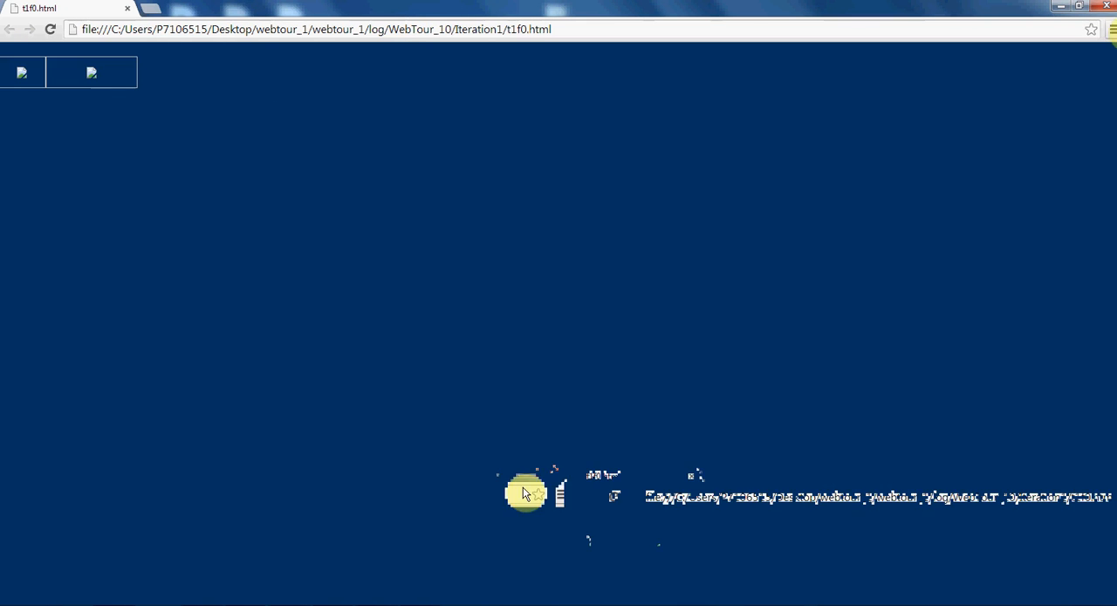
left_click(1105, 7)
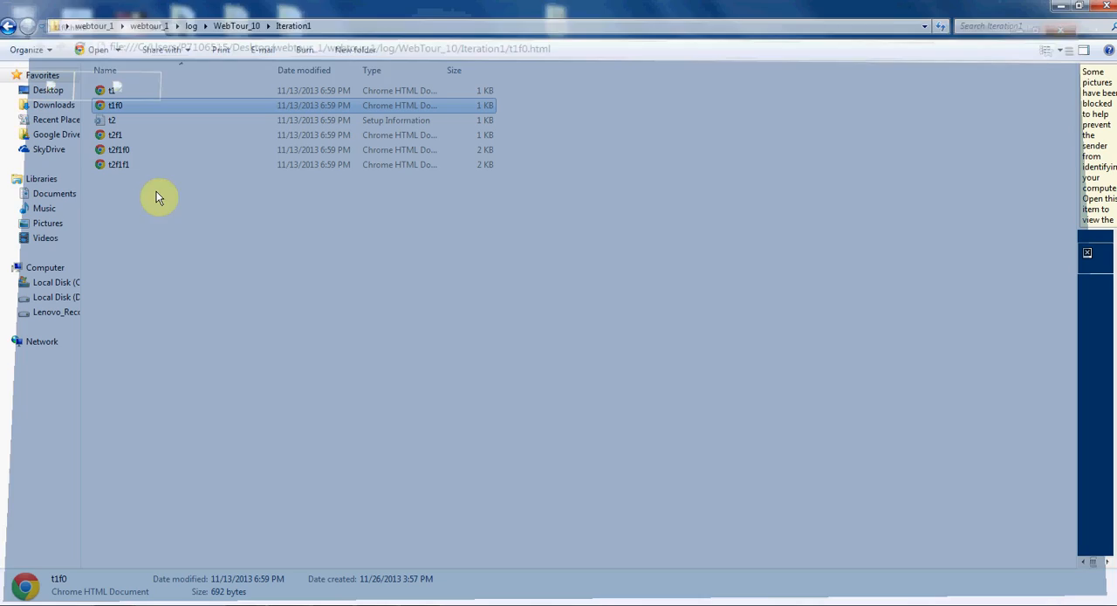
- View the t2f1 and t2f1f0 page snapshots of Iteration1 in the browser and close them
left_click(136, 138)
double_click(135, 138)
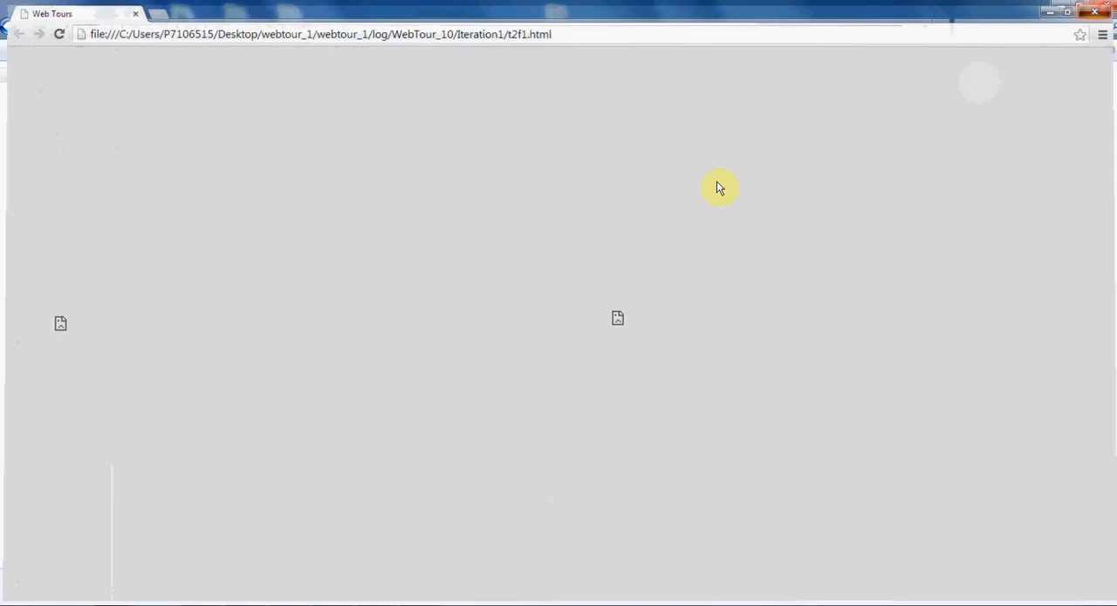
left_click(1094, 12)
left_click(122, 149)
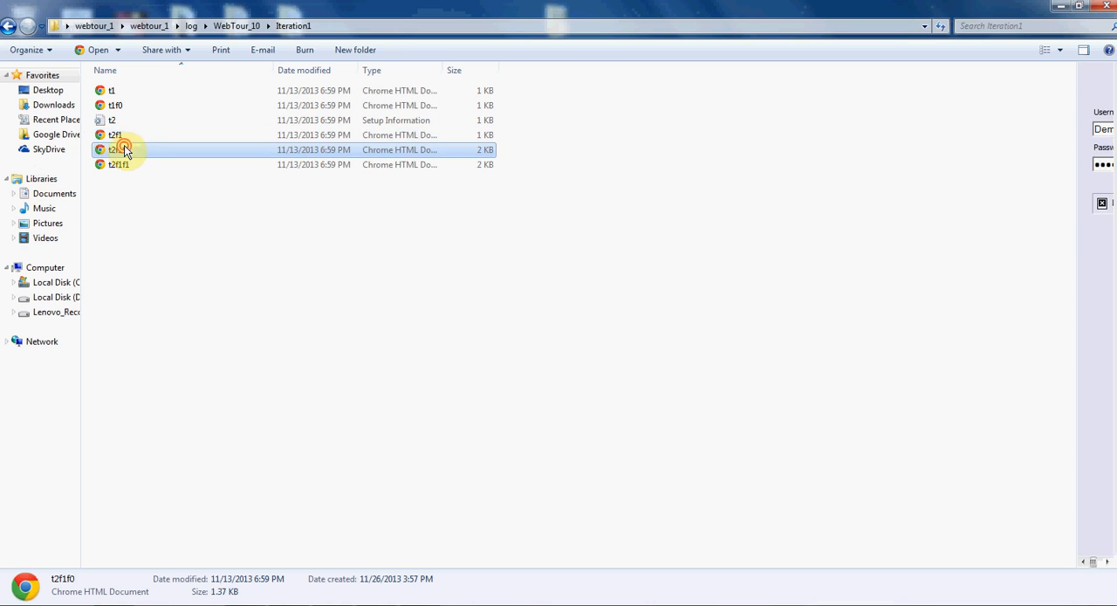
double_click(122, 149)
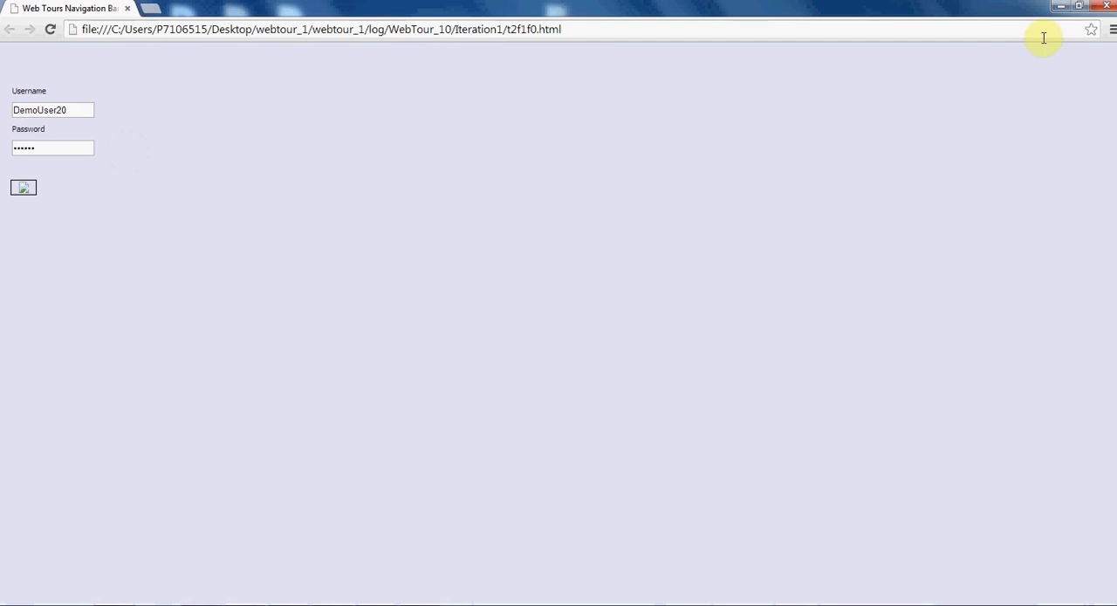
left_click(1104, 7)
- Open the t2f1f1 page snapshot of Iteration1, examine its whole message text, and close it
double_click(118, 164)
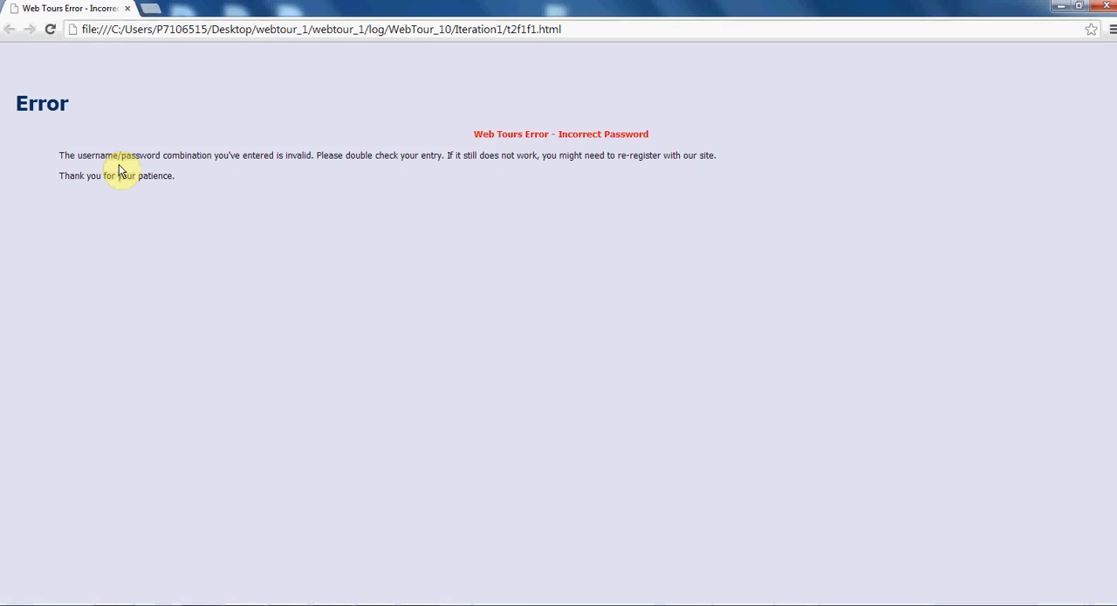
left_click_drag(650, 133, 558, 131)
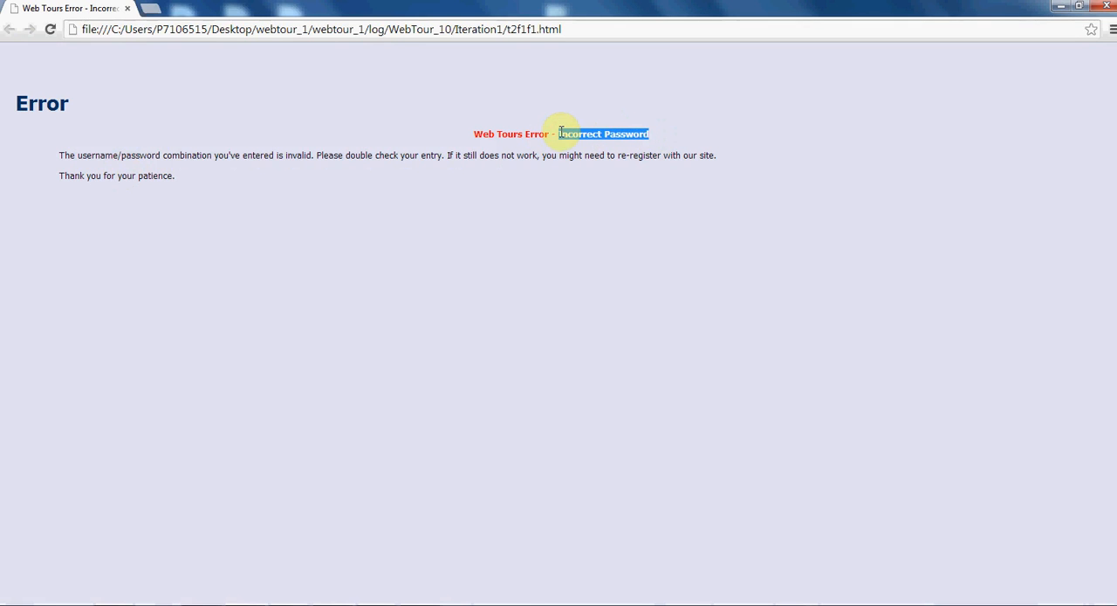
left_click(566, 207)
left_click_drag(175, 178, 75, 137)
left_click(75, 138)
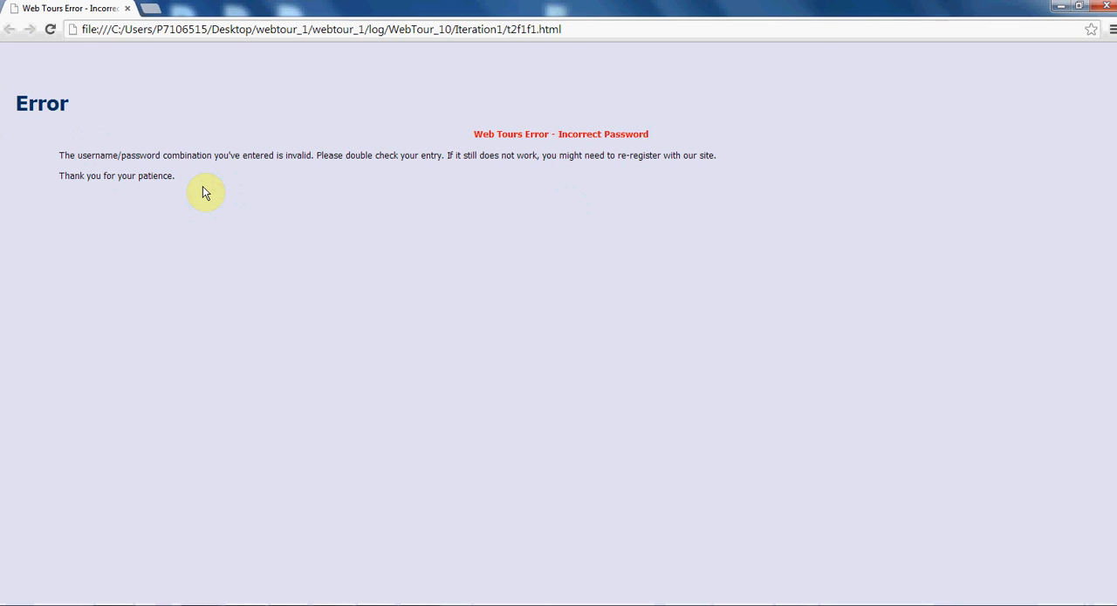
left_click_drag(179, 179, 16, 105)
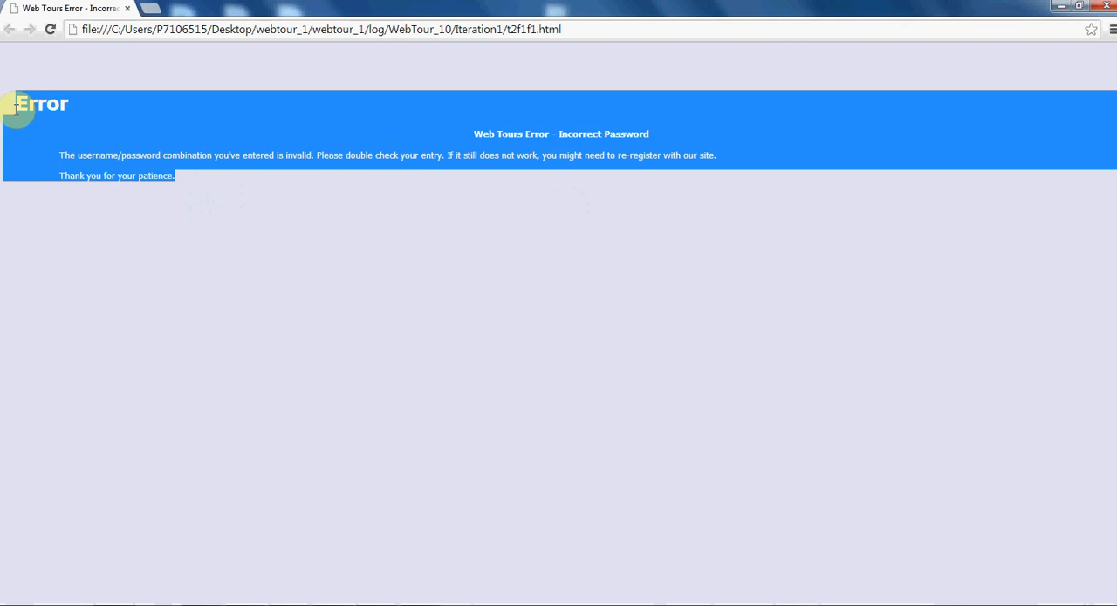
left_click(14, 106)
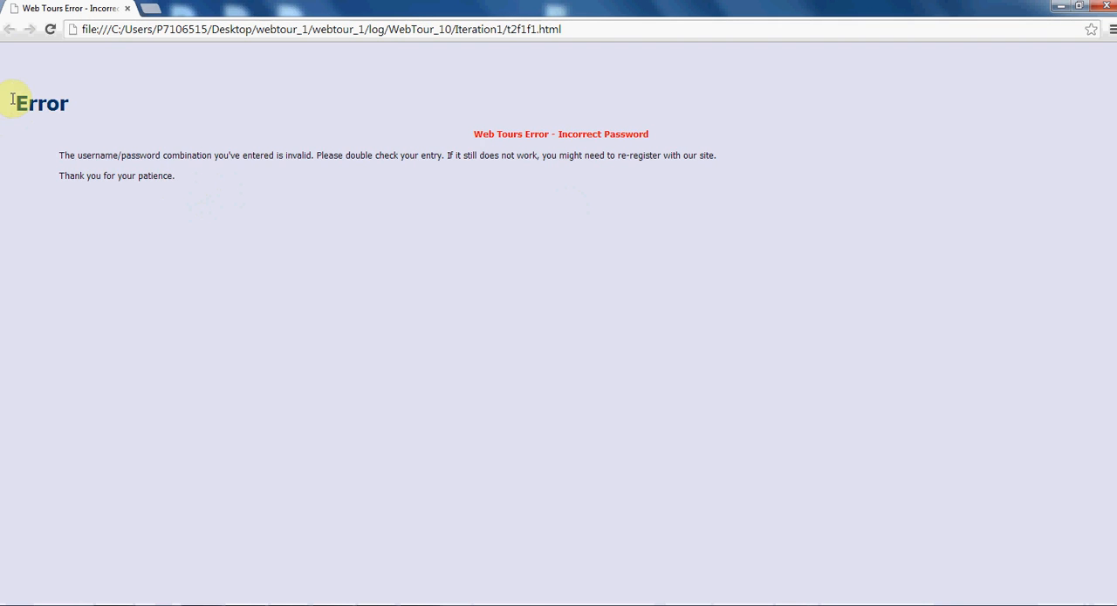
left_click_drag(7, 100, 190, 187)
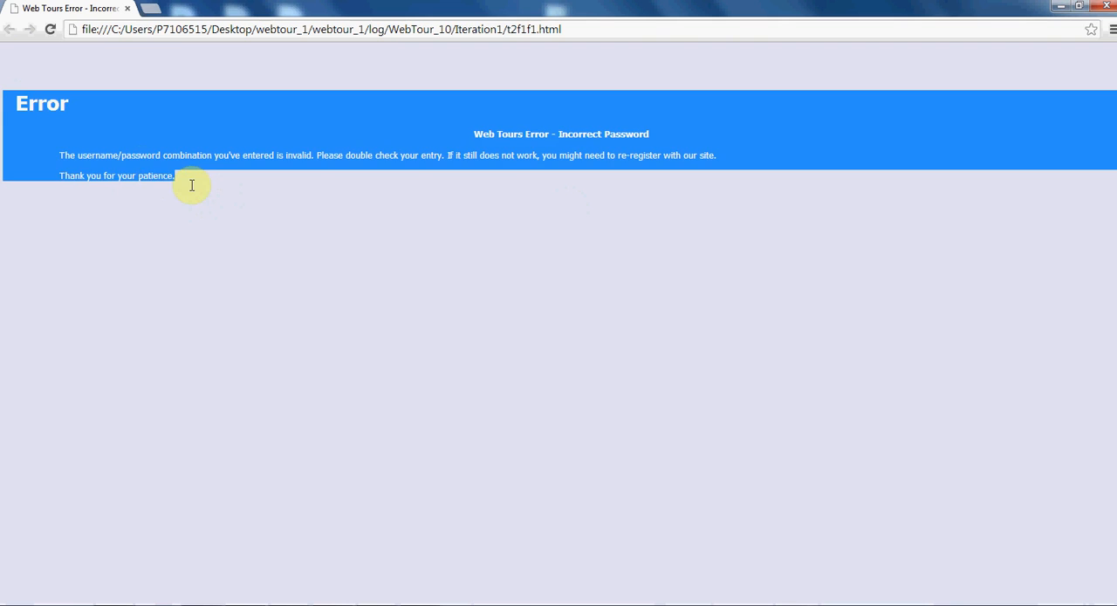
left_click(188, 187)
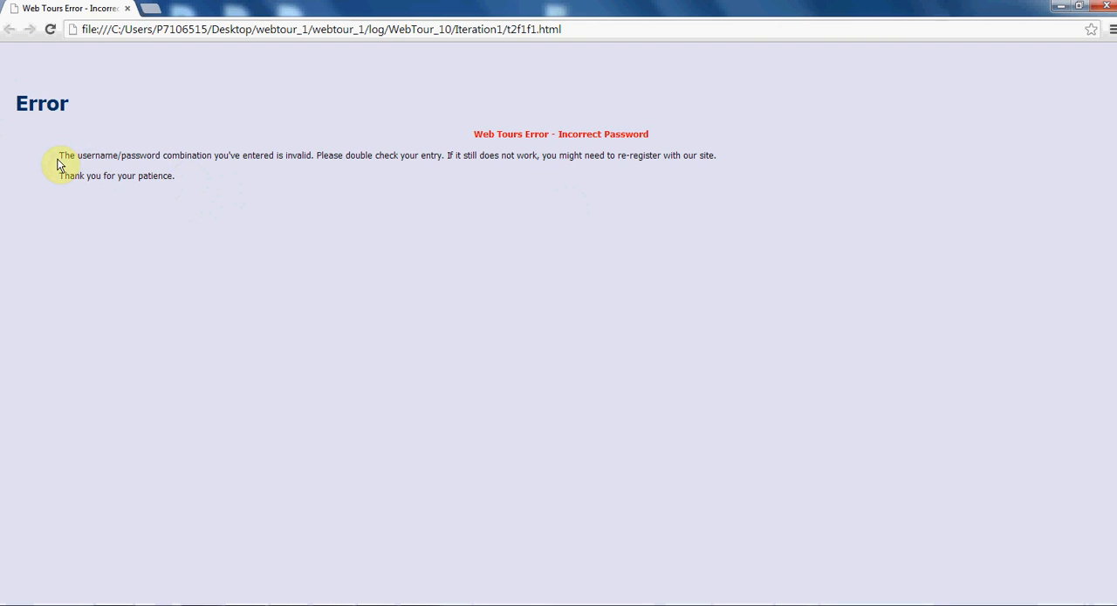
left_click(1106, 7)
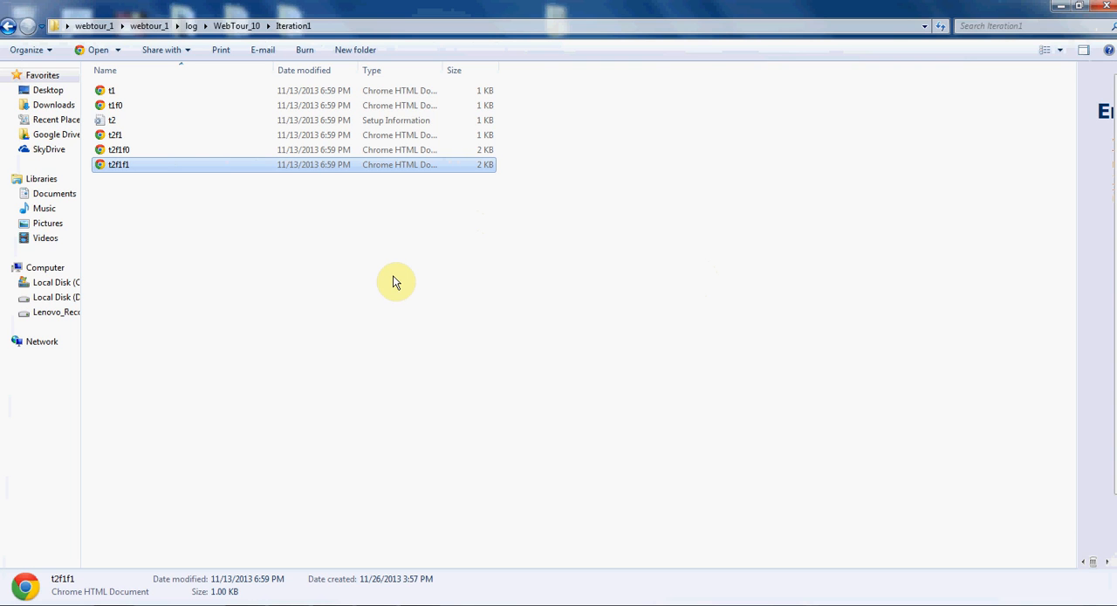
- Open the webtour_1 LoadRunner result from the inner webtour_1 folder in LoadRunner Analysis and look over its Summary Report
left_click(148, 26)
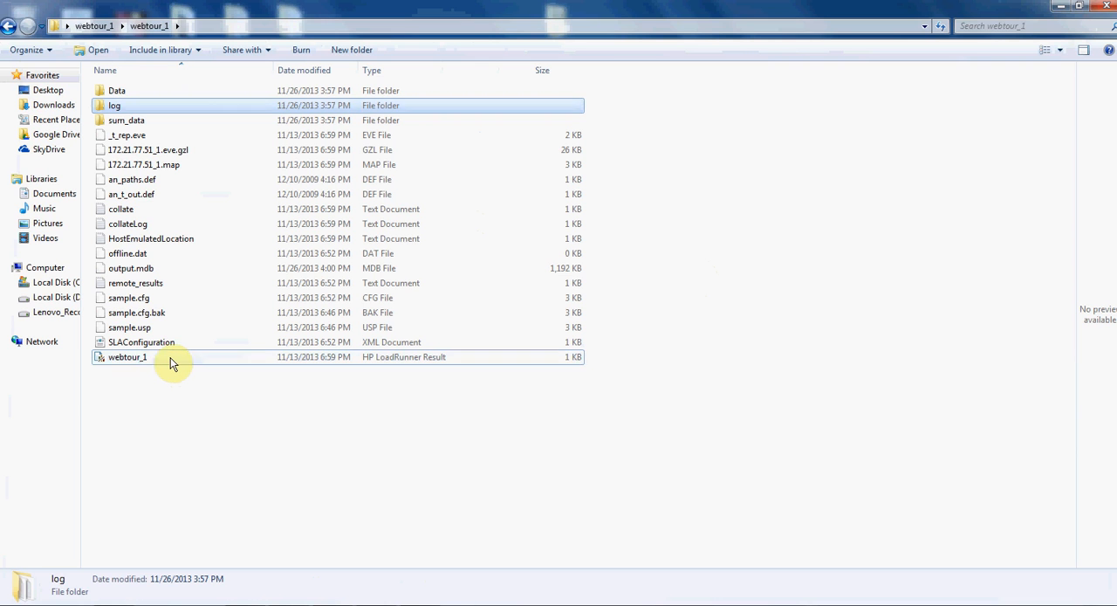
double_click(170, 357)
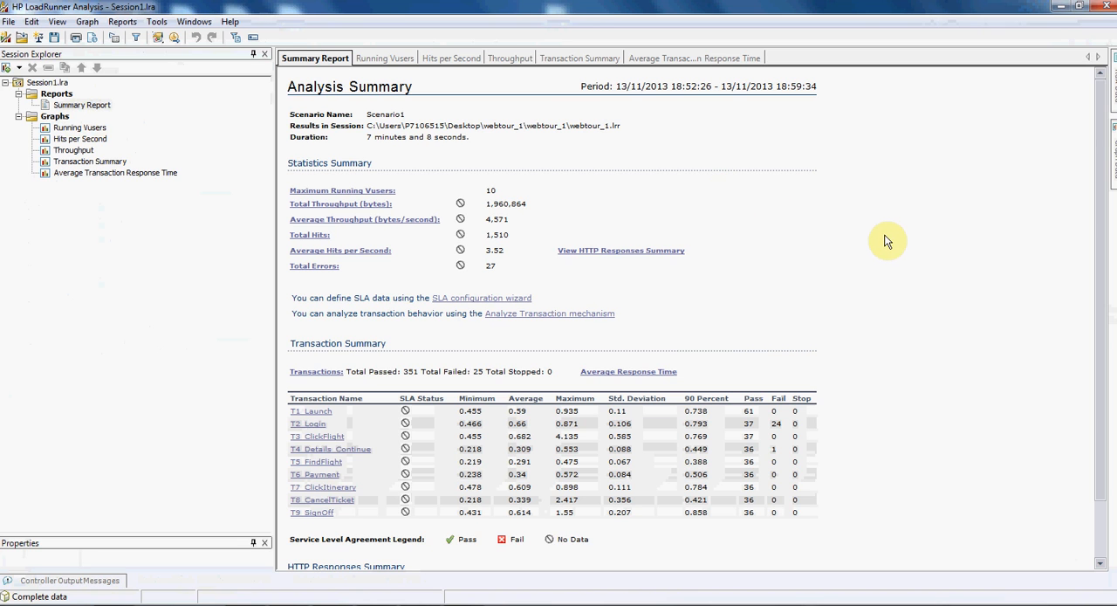
scroll(886, 242, "down", 2)
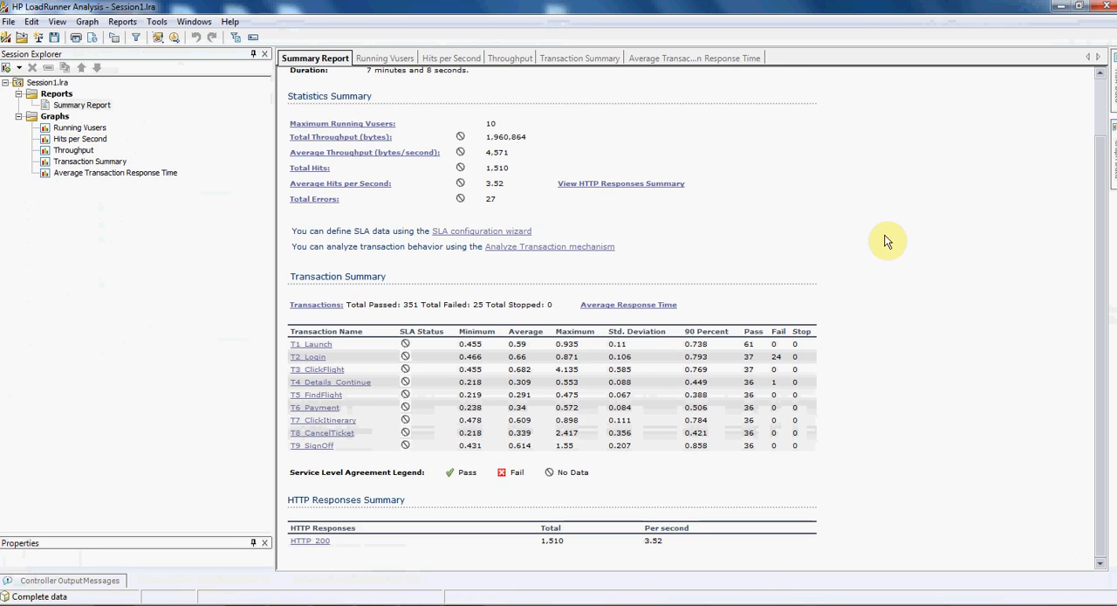
scroll(886, 242, "up", 2)
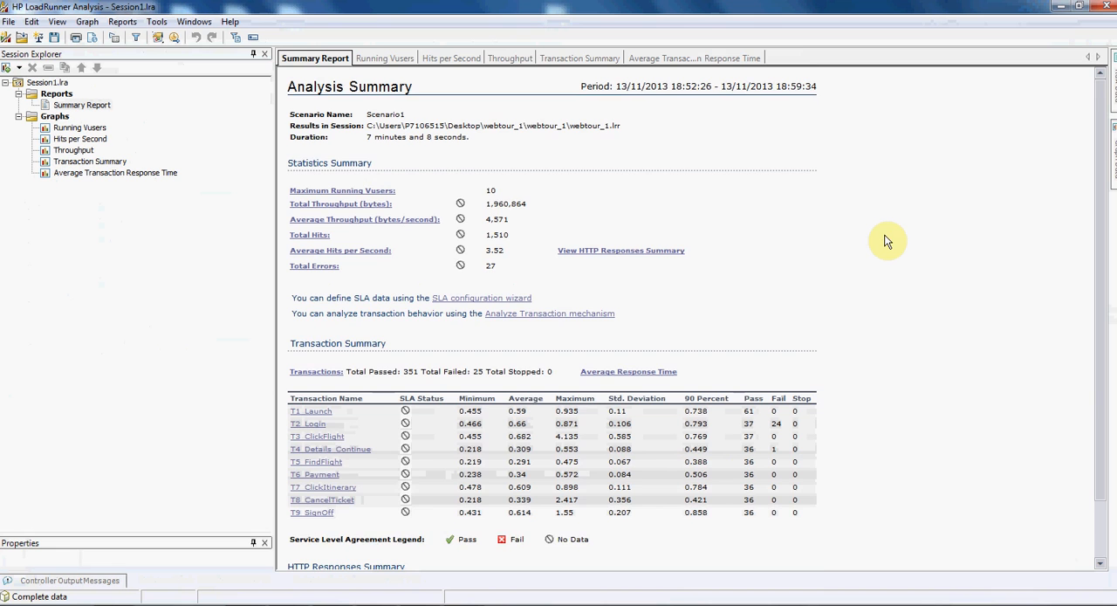
scroll(886, 242, "down", 2)
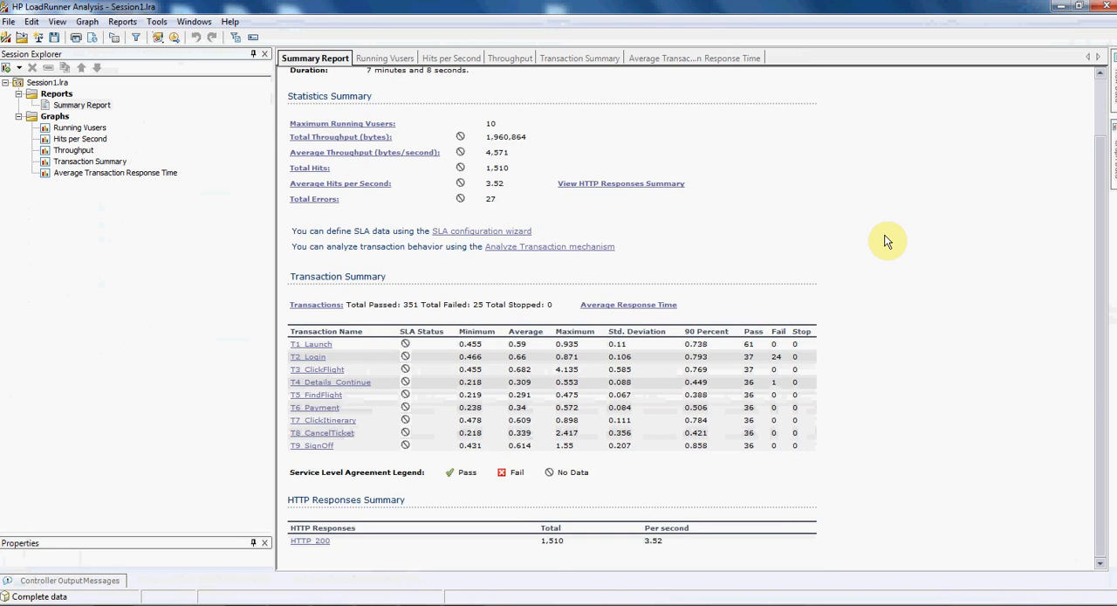
scroll(886, 242, "up", 2)
- Examine the test period, scenario details and maximum running Vusers in the Analysis Summary
left_click_drag(819, 86, 578, 94)
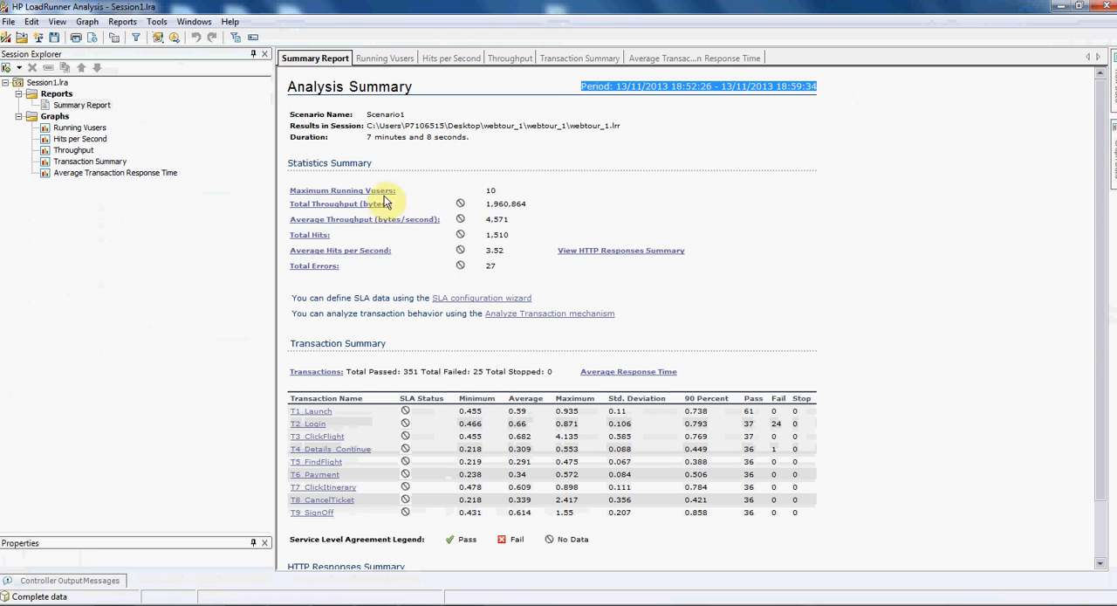
left_click_drag(470, 137, 289, 126)
double_click(494, 190)
left_click_drag(373, 195, 289, 193)
left_click(629, 176)
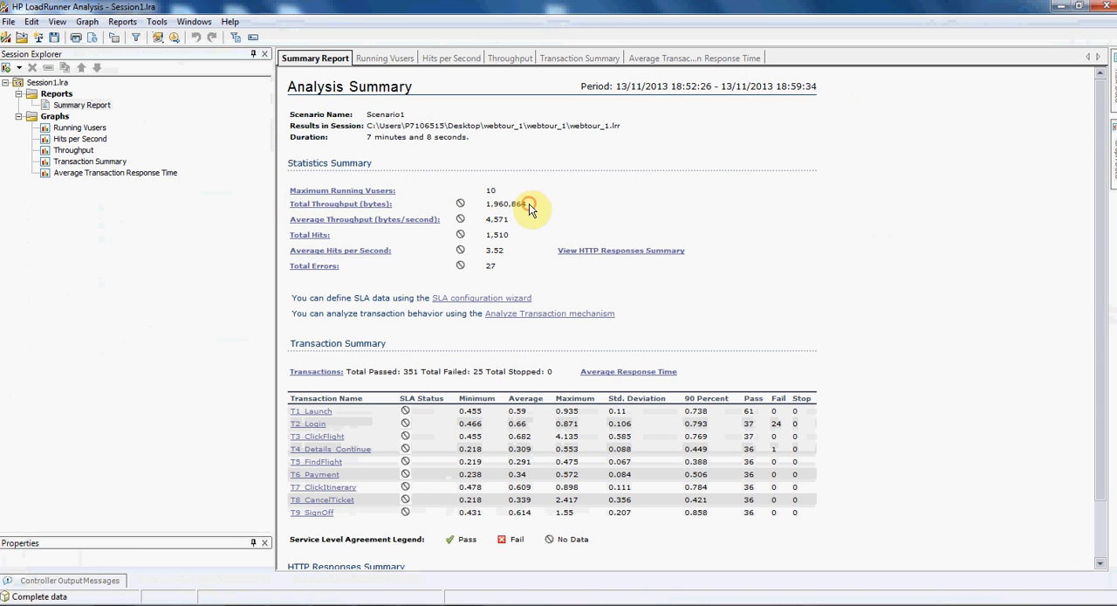
- Examine the total and average throughput, the hits and the total errors in the Statistics Summary
left_click_drag(528, 204, 271, 215)
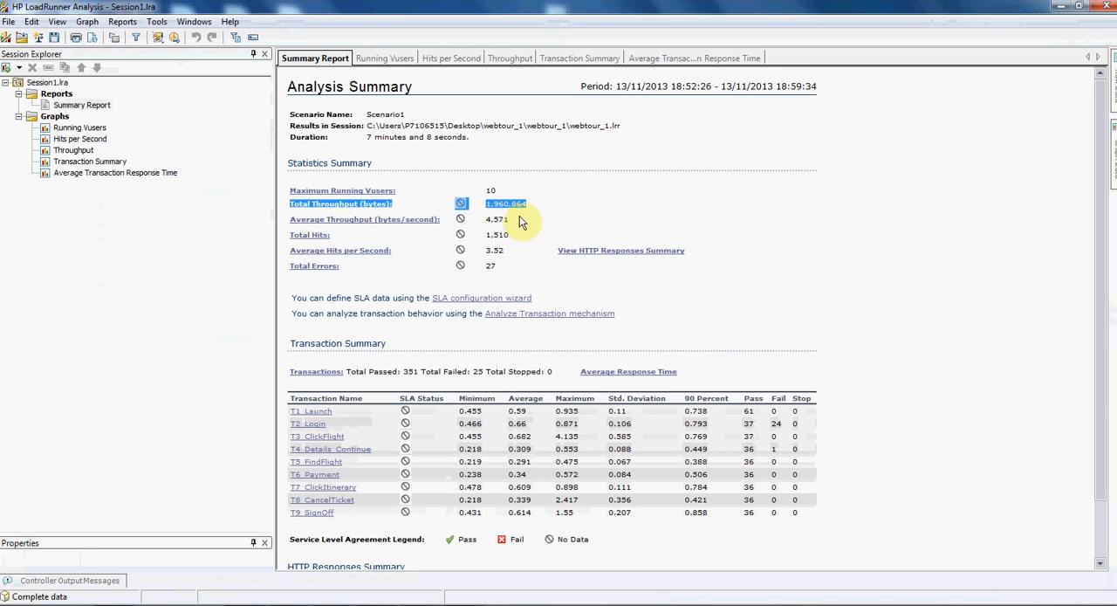
left_click_drag(515, 225, 295, 229)
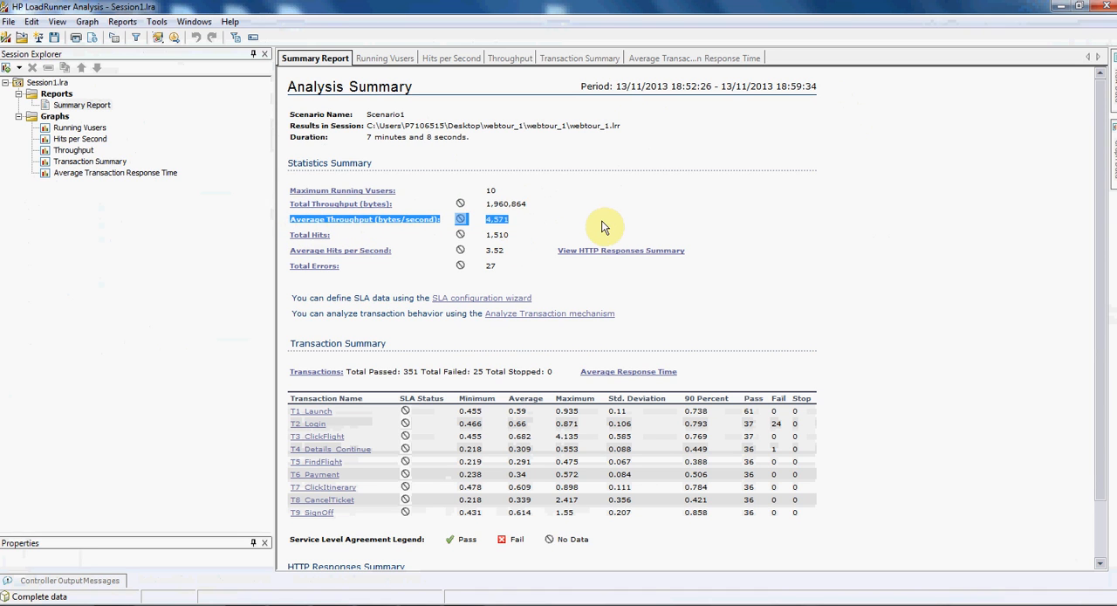
left_click_drag(513, 235, 315, 261)
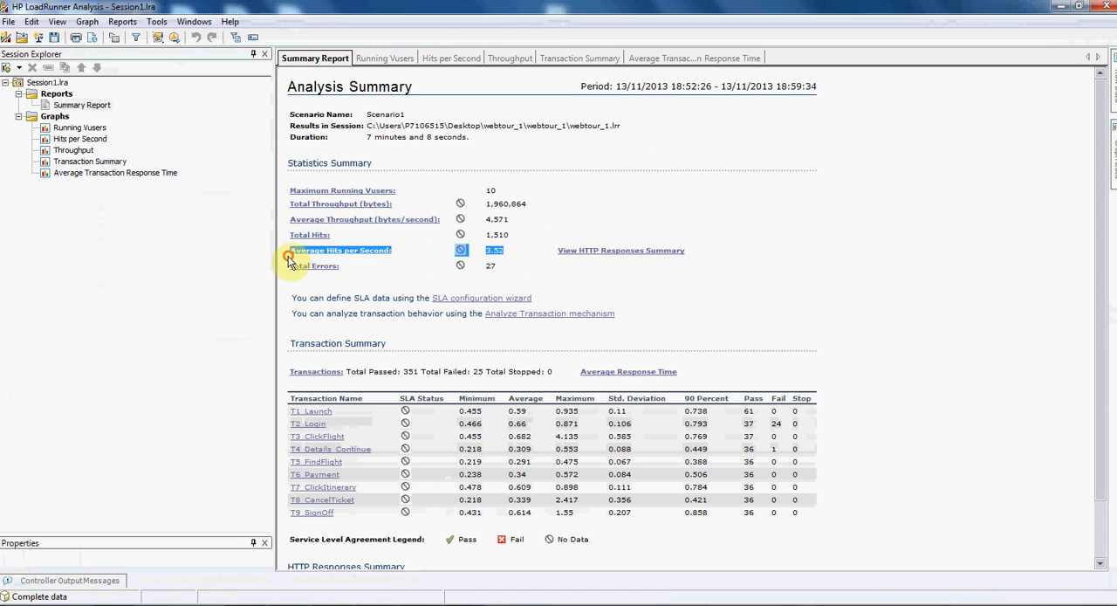
left_click_drag(505, 276, 293, 276)
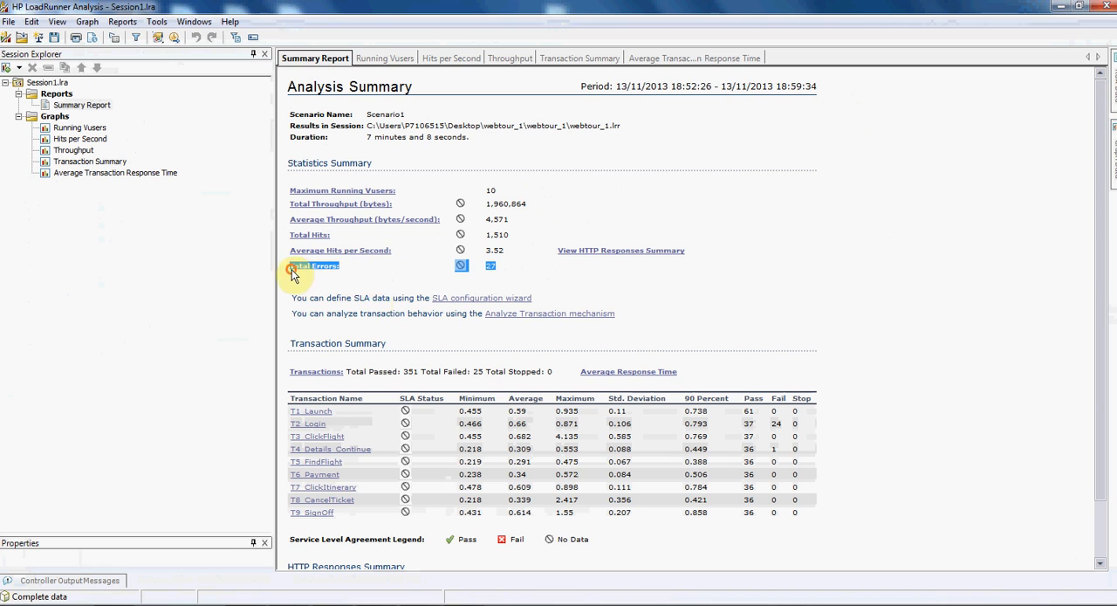
left_click(841, 311)
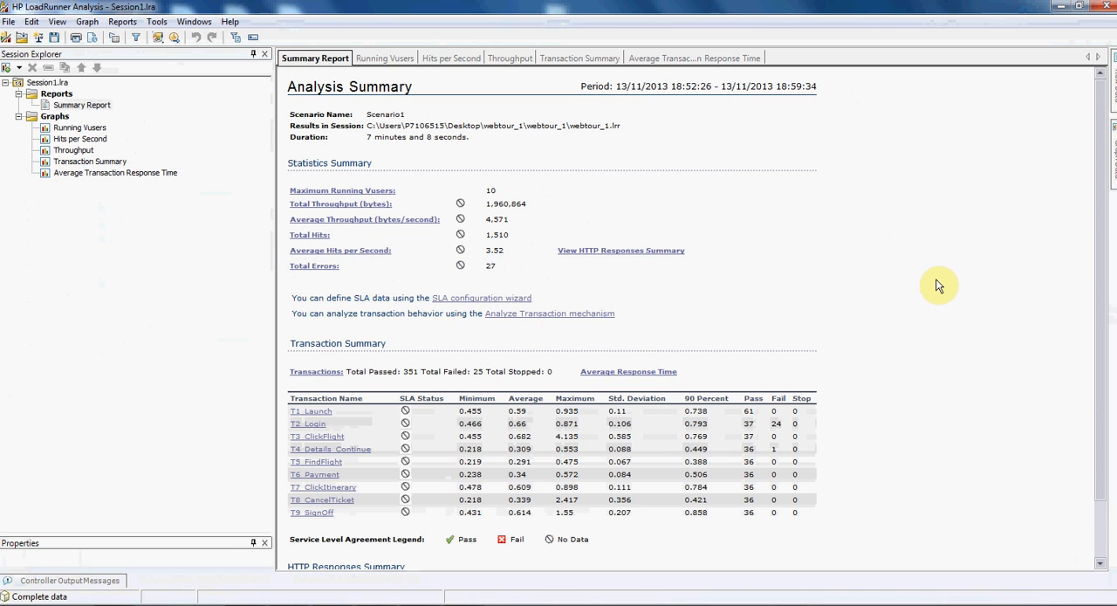
- Examine the total passed and failed transactions and the T2_Login failures in the Transaction Summary
scroll(937, 286, "down", 2)
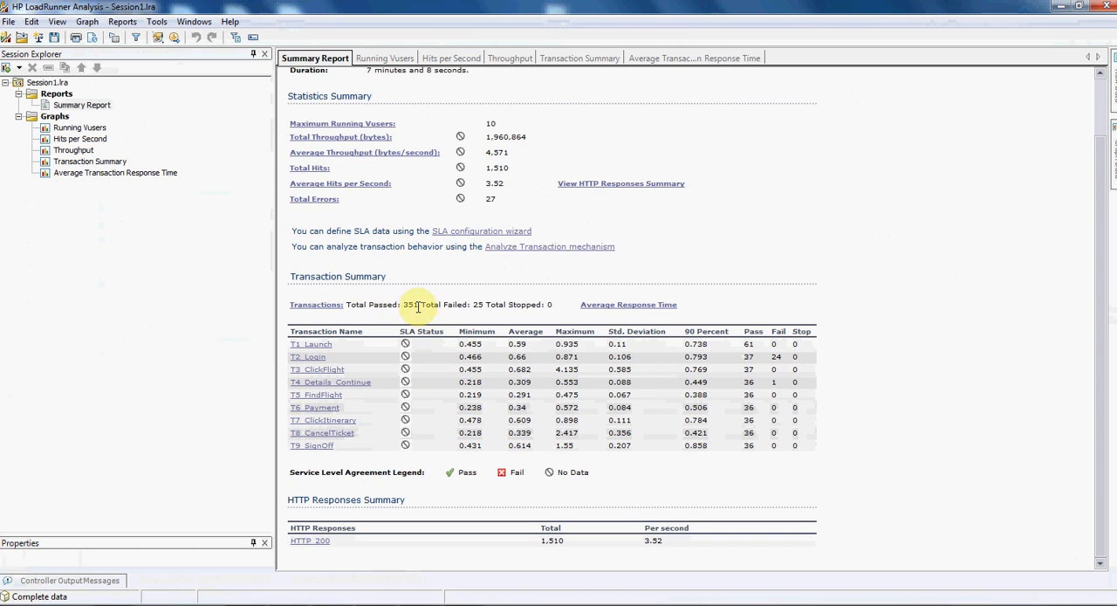
left_click_drag(419, 304, 347, 304)
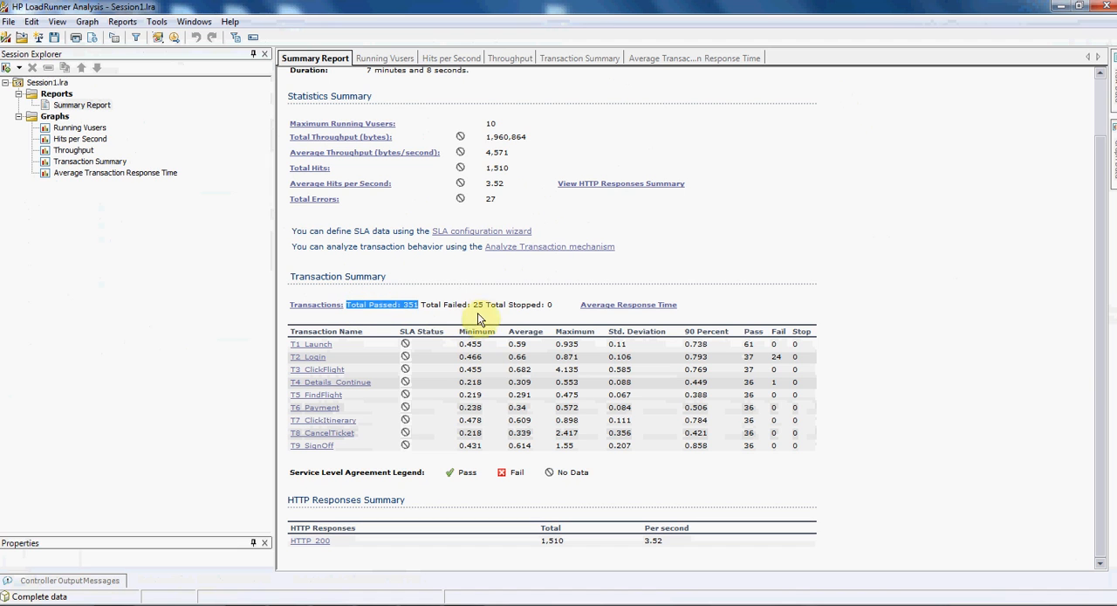
left_click_drag(482, 304, 420, 305)
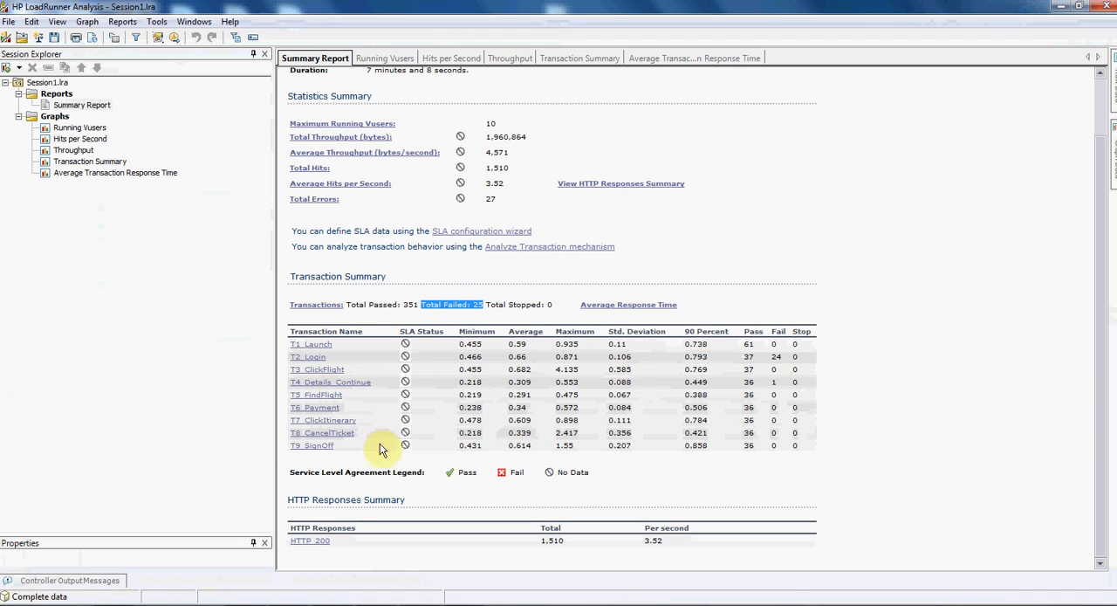
left_click_drag(753, 344, 771, 358)
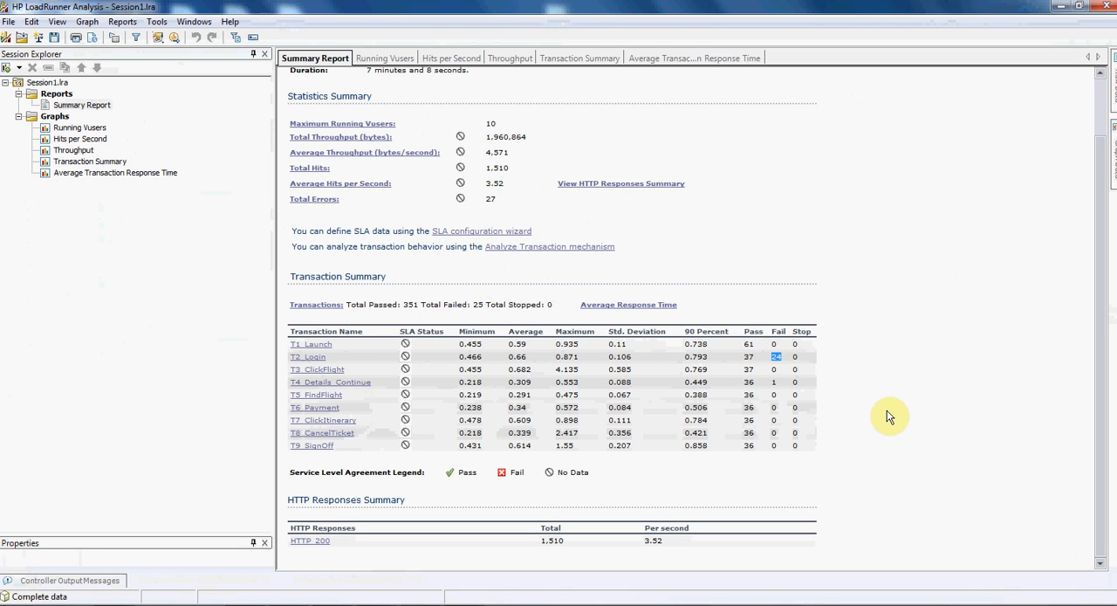
- Examine the HTTP response codes, their totals and per-second rates in the HTTP Responses Summary
left_click_drag(690, 538, 280, 545)
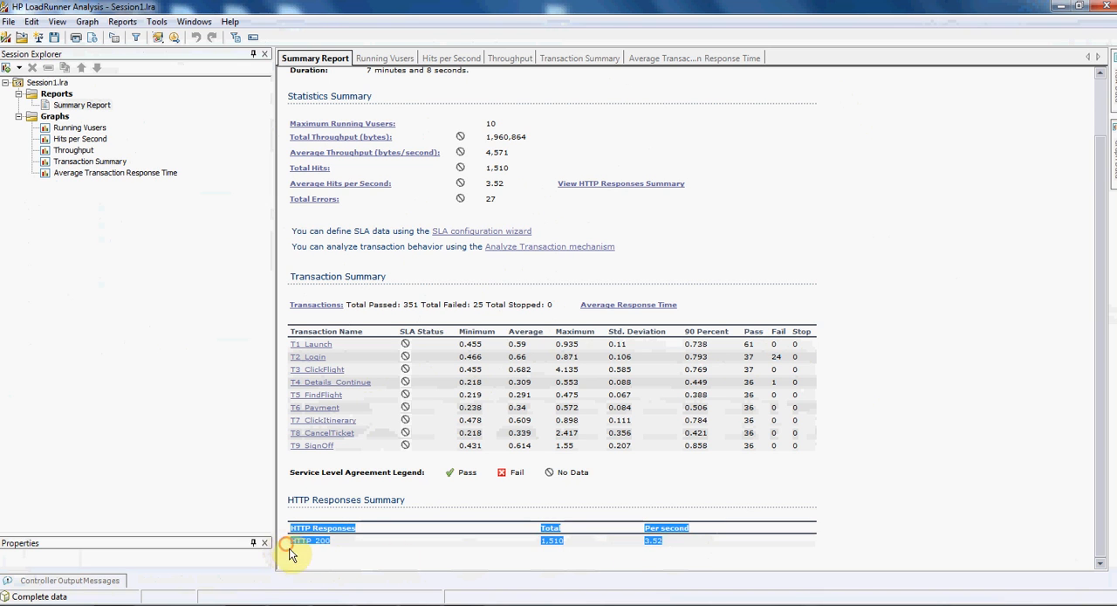
left_click(301, 558)
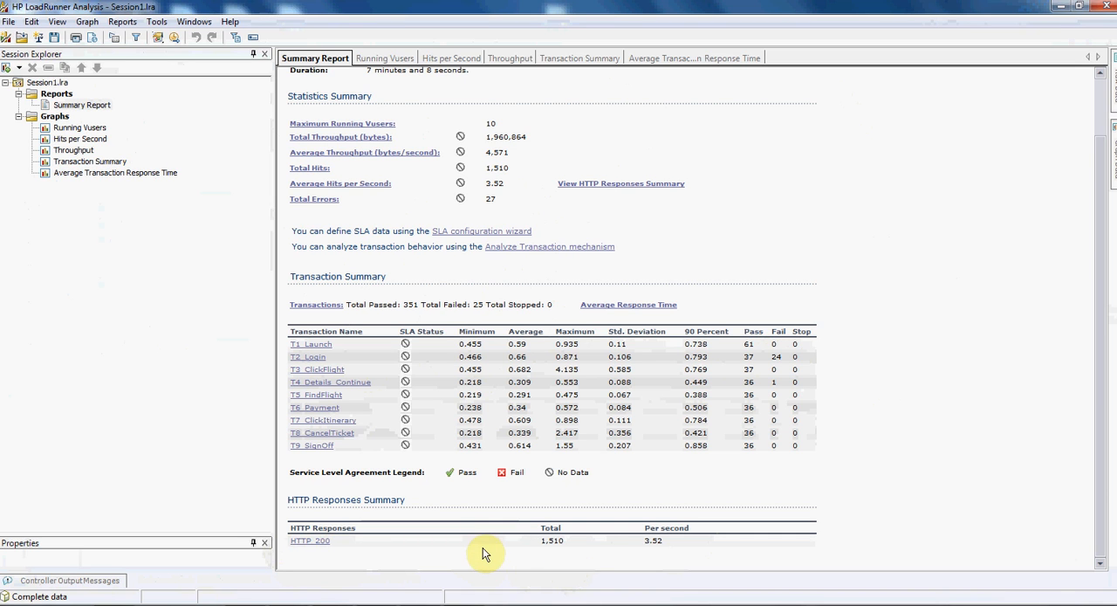
left_click(887, 496)
left_click(889, 496)
- Compare the Fail counts of the T2_Login and T4_Details_Continue transactions
left_click(789, 358)
double_click(775, 357)
double_click(772, 383)
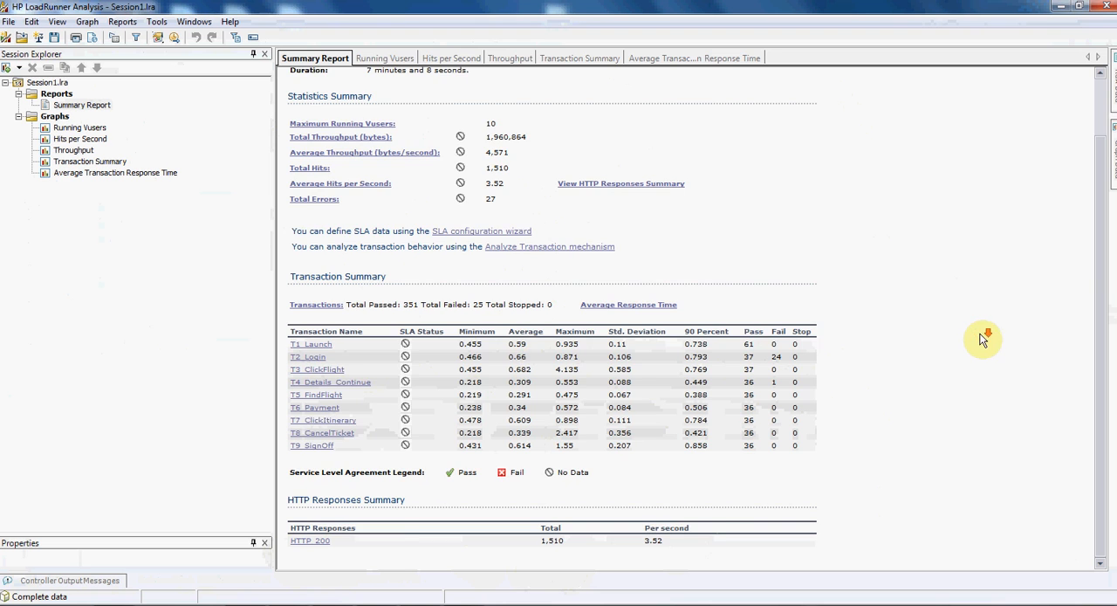
scroll(982, 339, "up", 1)
scroll(983, 340, "down", 1)
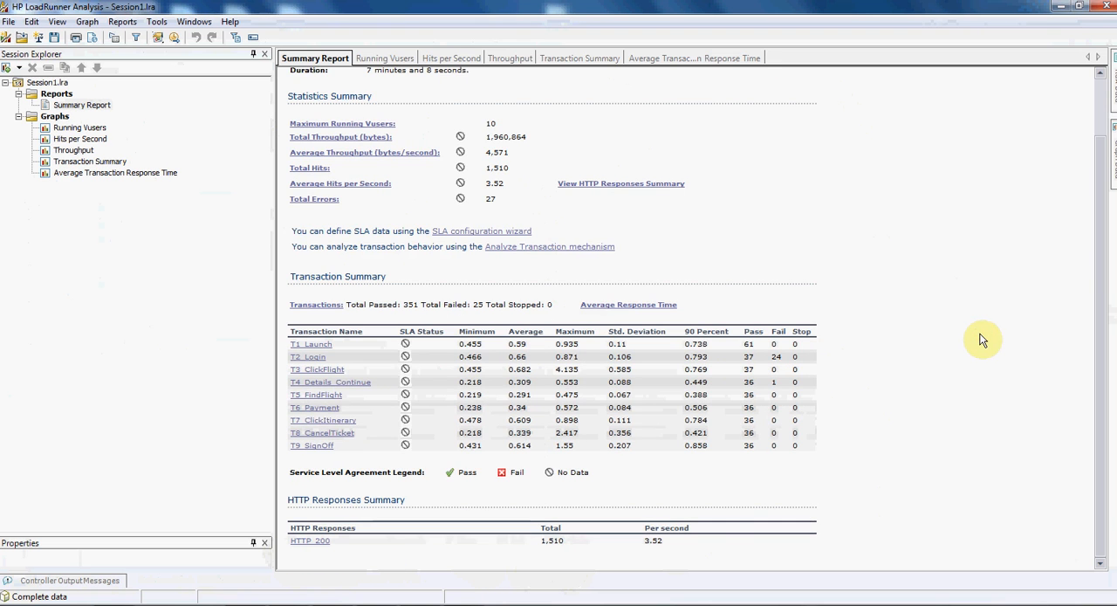
scroll(982, 339, "up", 1)
scroll(983, 339, "down", 1)
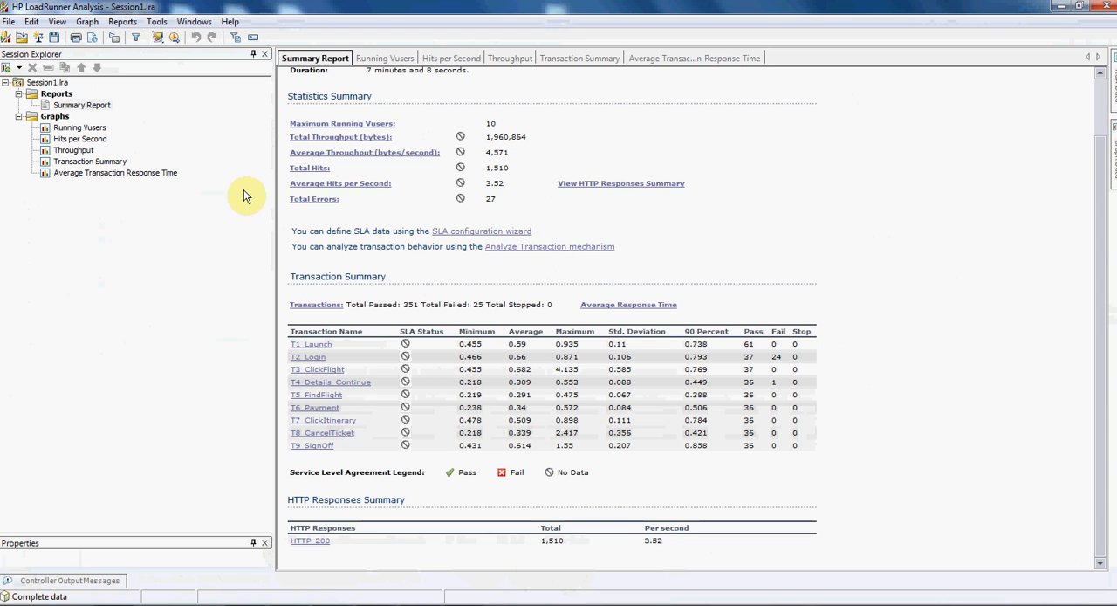
- View the Running Vusers graph, then the Hits per Second graph, enlarging the properties area to read its description
left_click(80, 129)
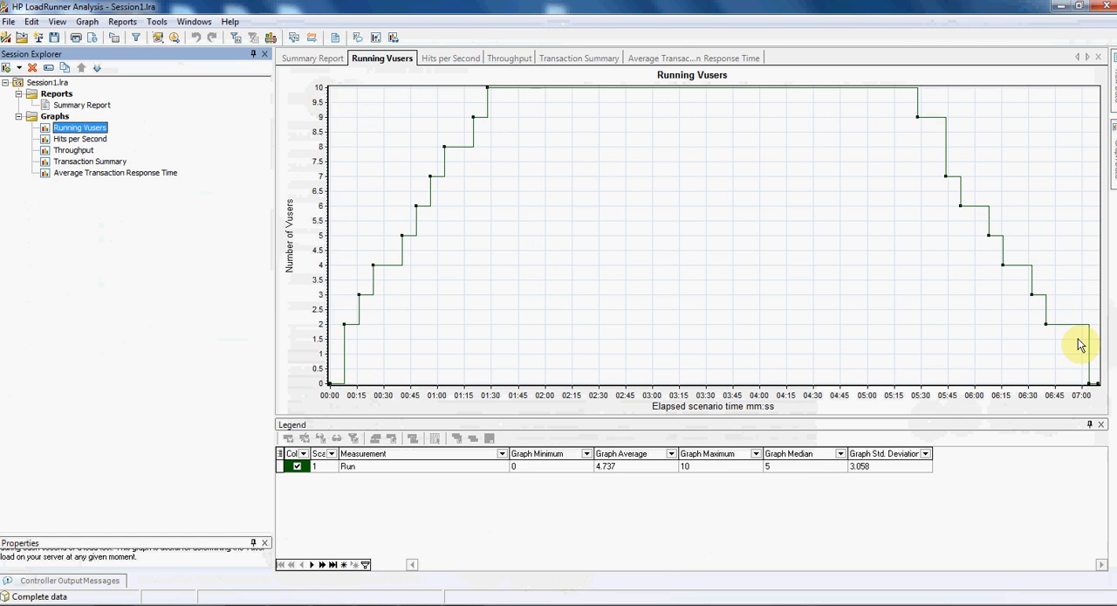
left_click(75, 141)
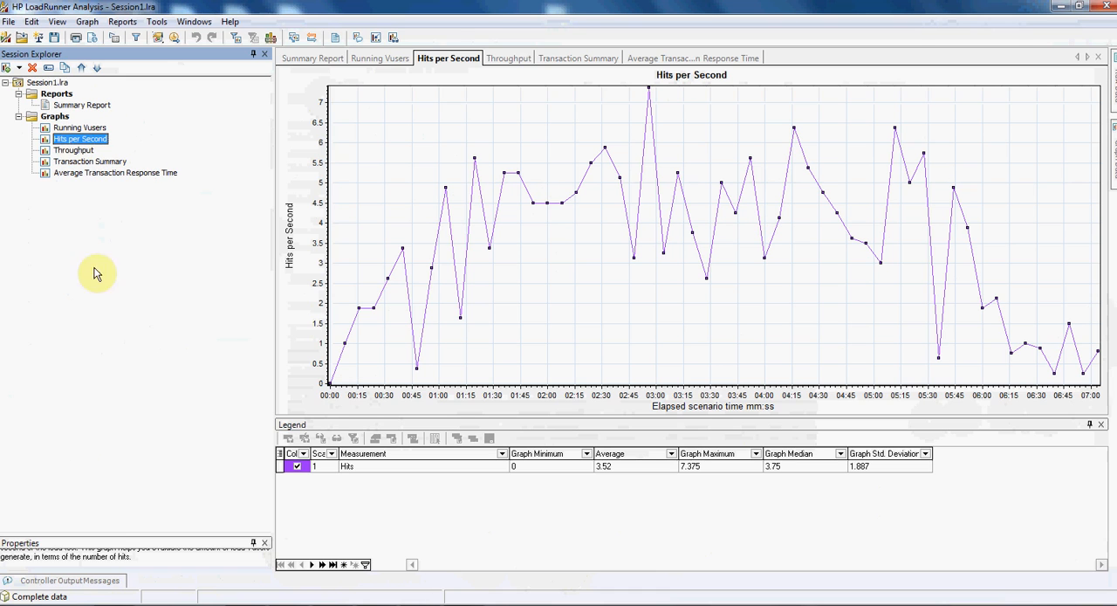
left_click_drag(105, 534, 115, 323)
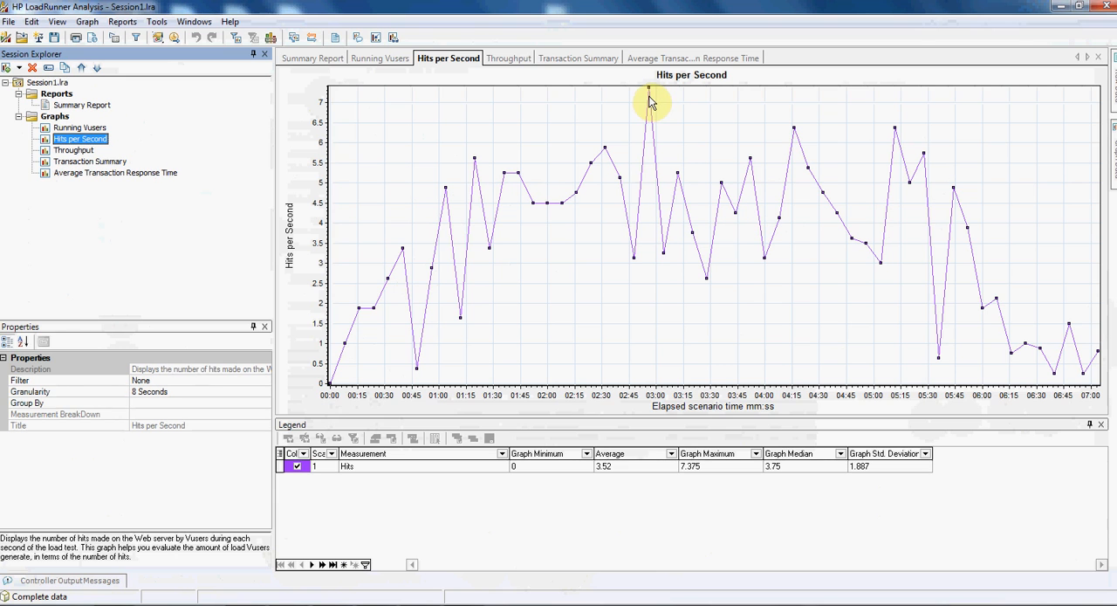
- Merge the Hits per Second graph with Running Vusers as an overlay titled Hits per Second - Running Vusers
right_click(625, 139)
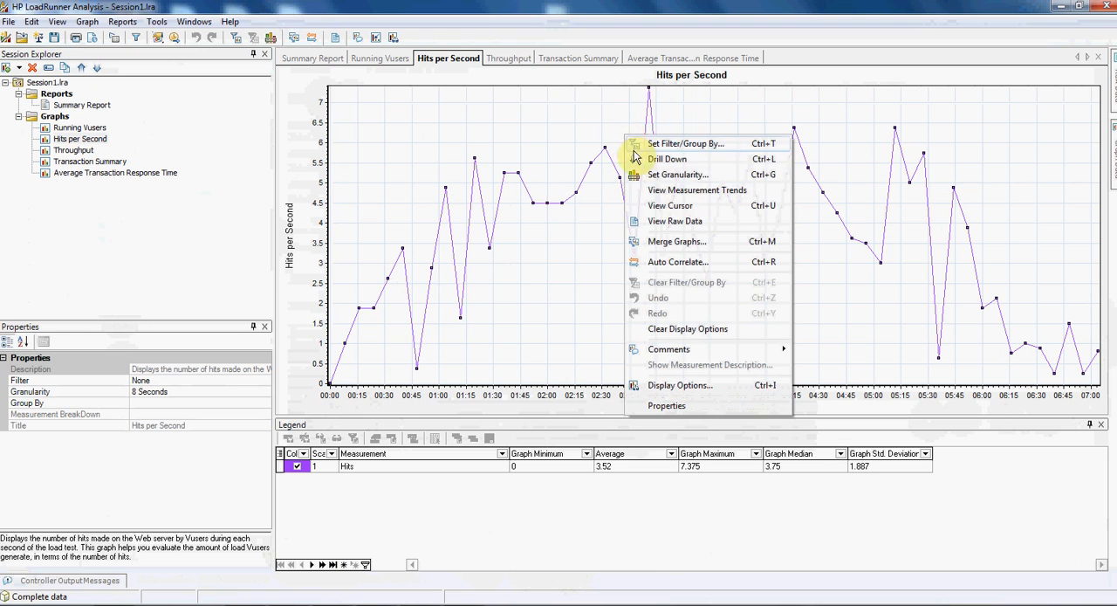
left_click(663, 242)
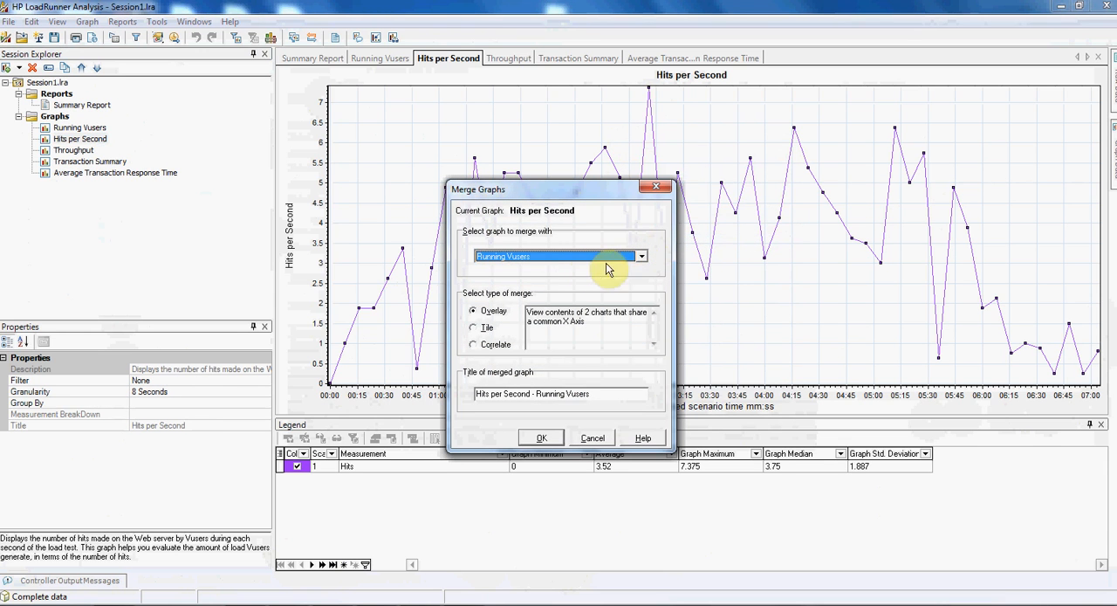
left_click_drag(541, 186, 608, 132)
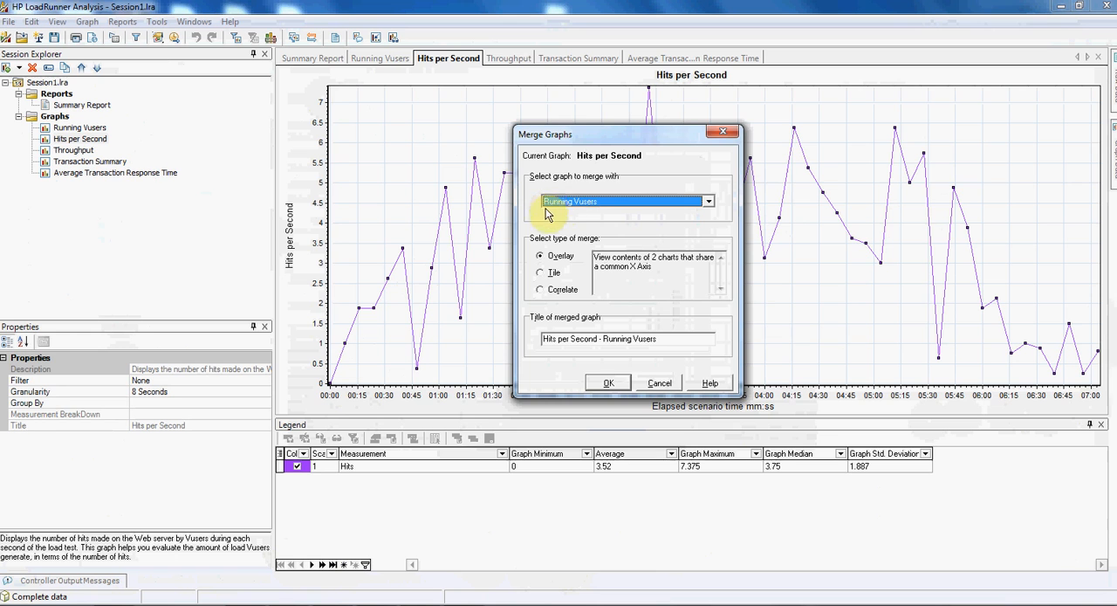
left_click(608, 383)
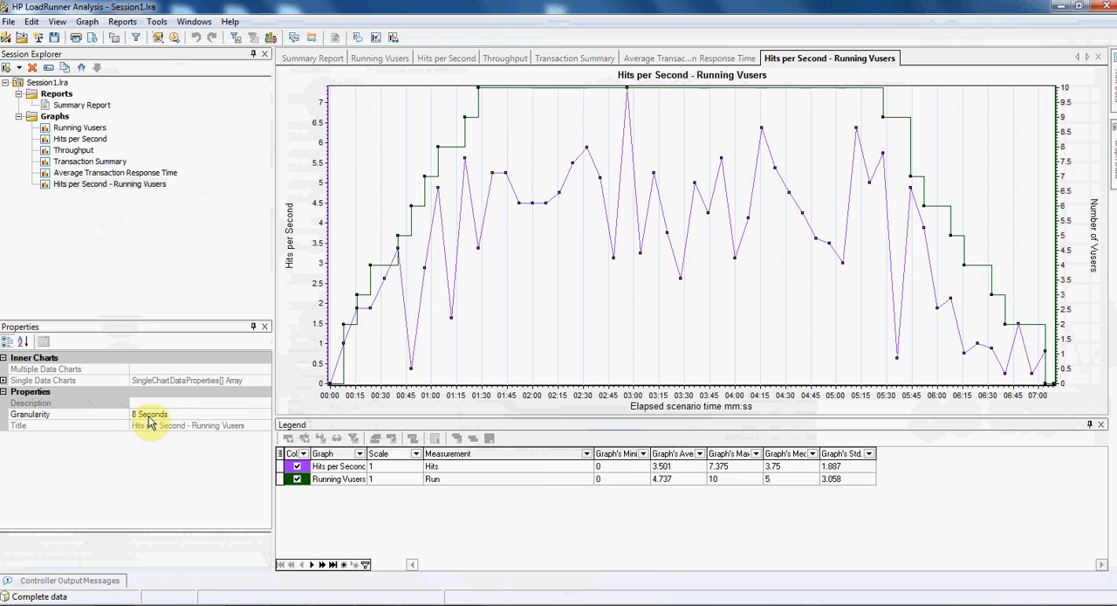
- Set the granularity of the merged Hits per Second - Running Vusers graph to 25 seconds
right_click(574, 215)
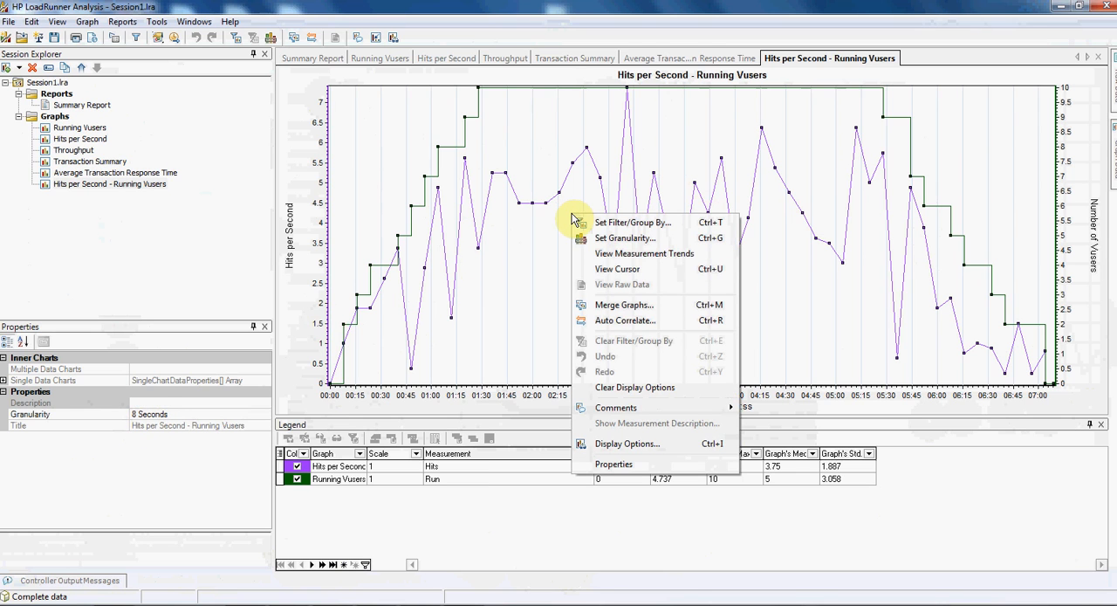
left_click(602, 238)
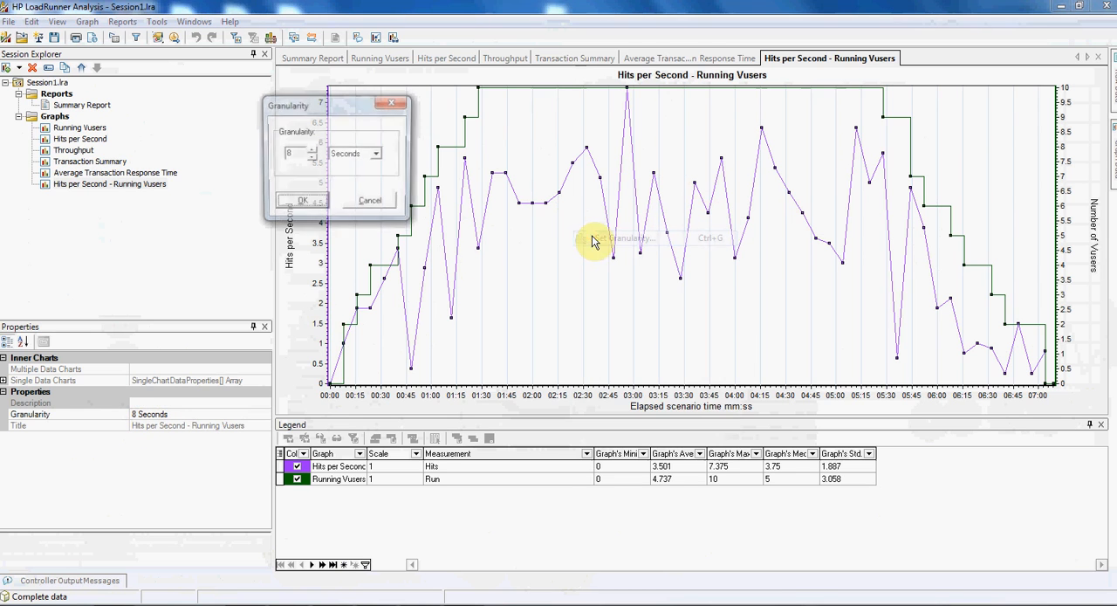
left_click_drag(340, 105, 646, 211)
double_click(594, 260)
type("25")
left_click(606, 309)
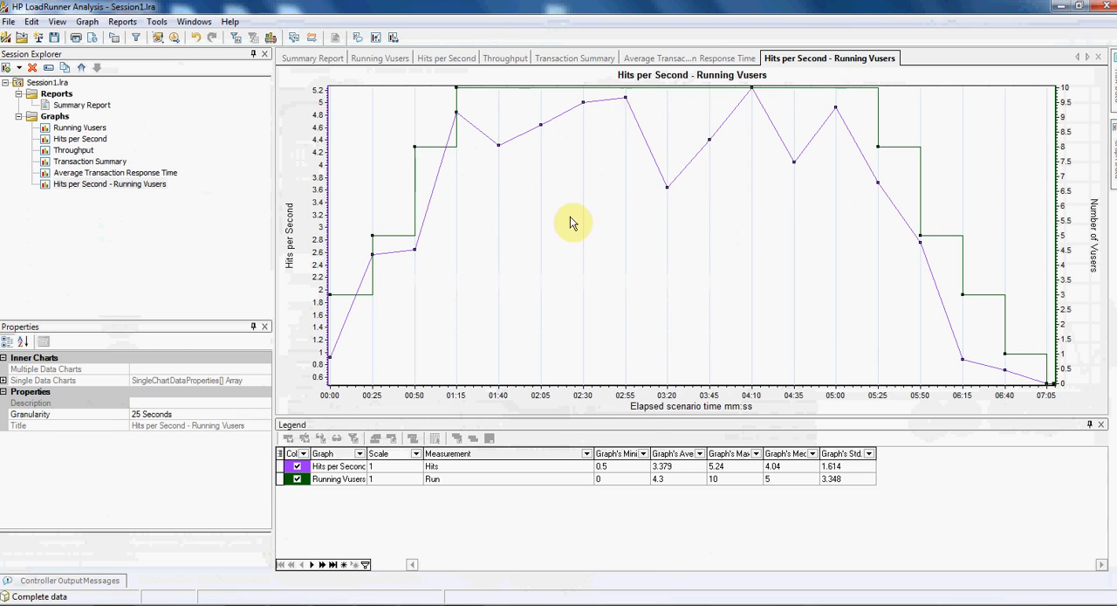
- Return the merged Hits per Second - Running Vusers graph to a granularity of 8 seconds
right_click(605, 181)
left_click(646, 205)
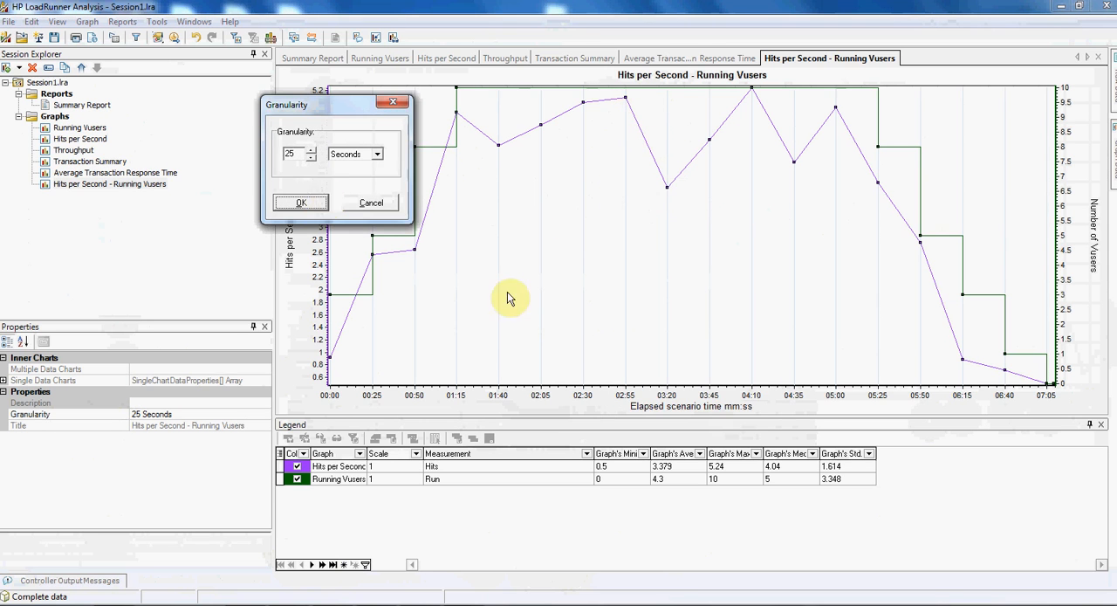
left_click_drag(300, 154, 257, 154)
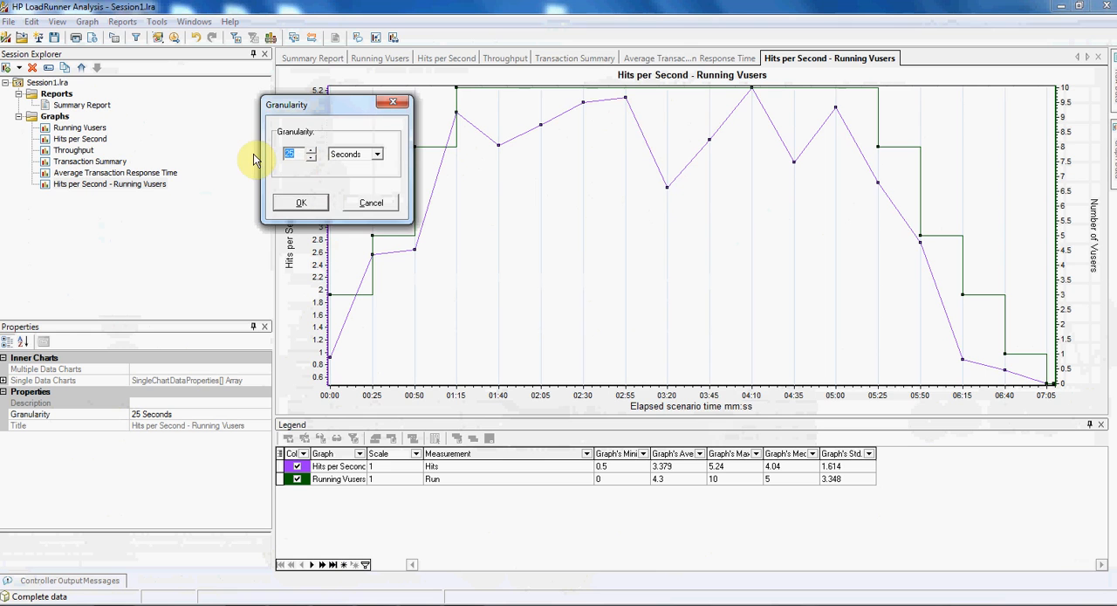
type("8")
key("Return")
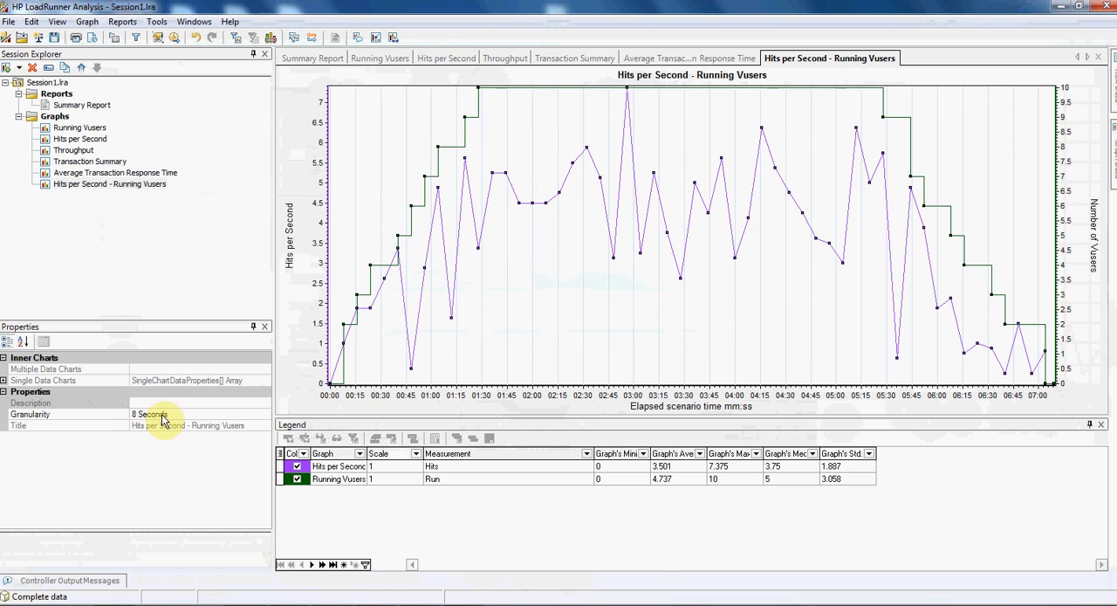
- Merge the Throughput graph with Hits per Second as an overlay titled Throughput - Hits per Second
left_click(75, 153)
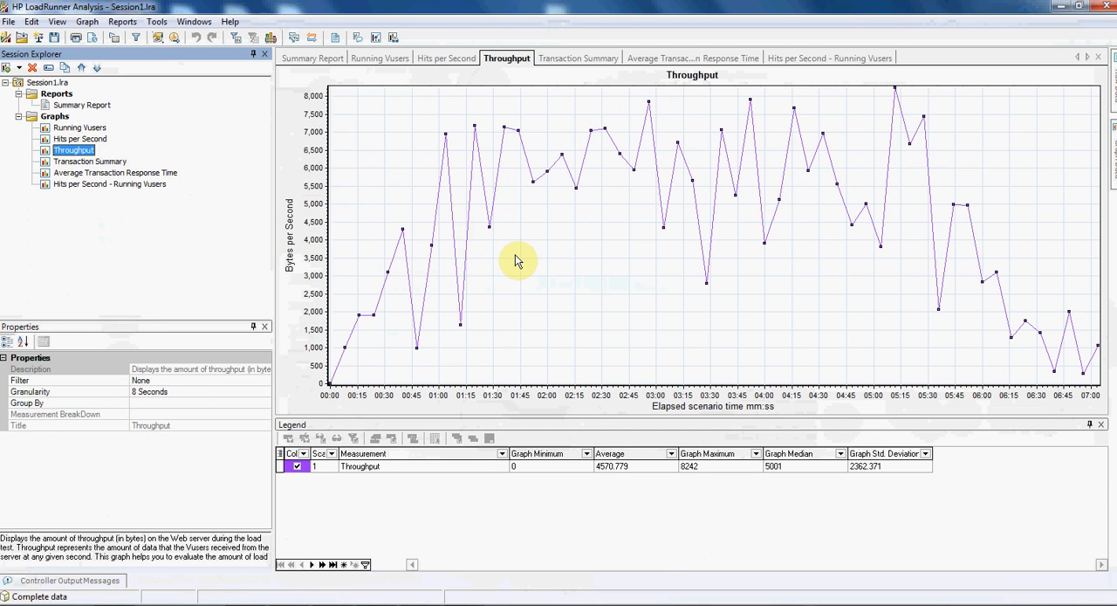
right_click(623, 174)
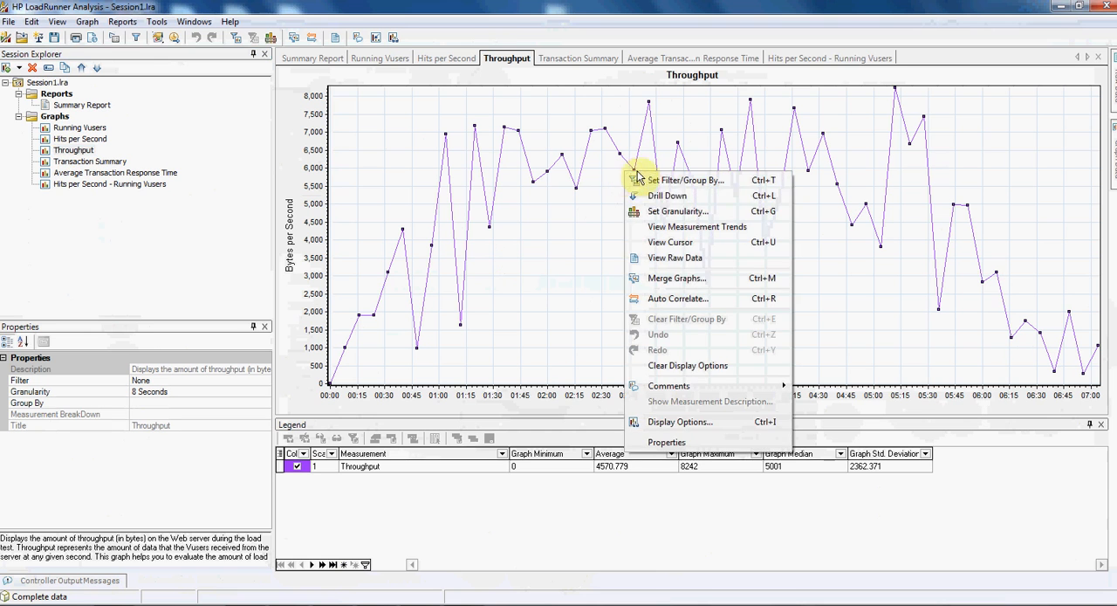
left_click(688, 278)
left_click(607, 258)
left_click(580, 267)
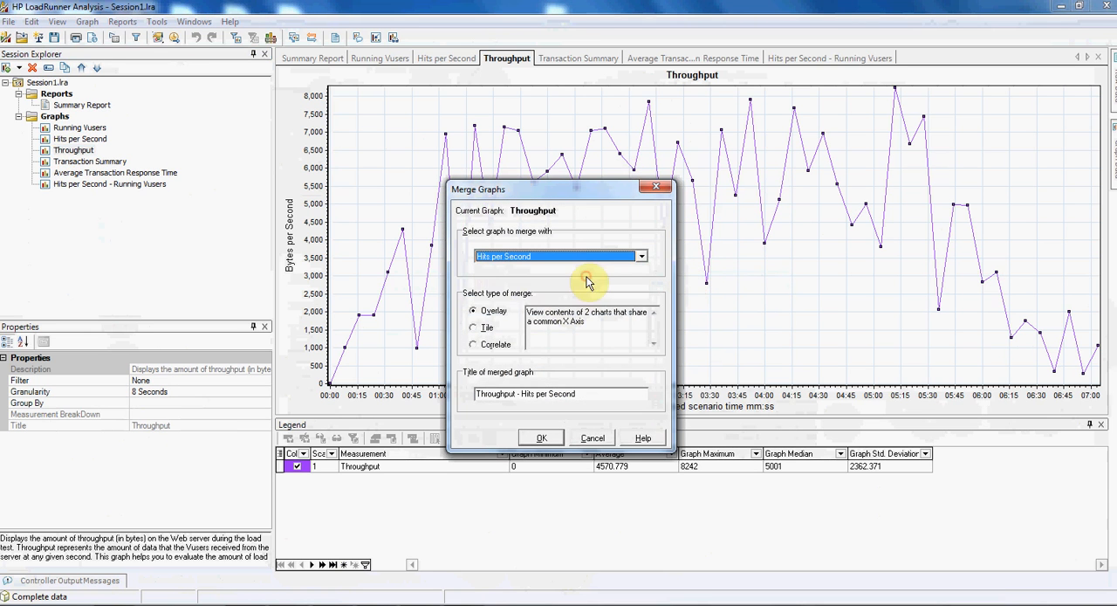
left_click(541, 437)
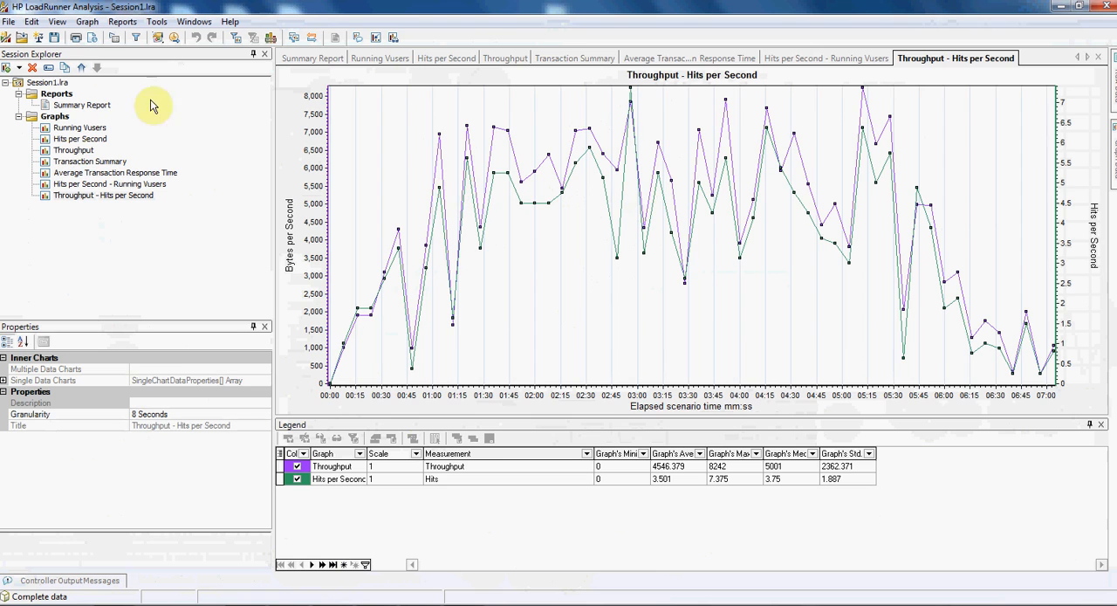
- View the Transaction Summary graph, then open the Average Transaction Response Time graph
left_click(80, 162)
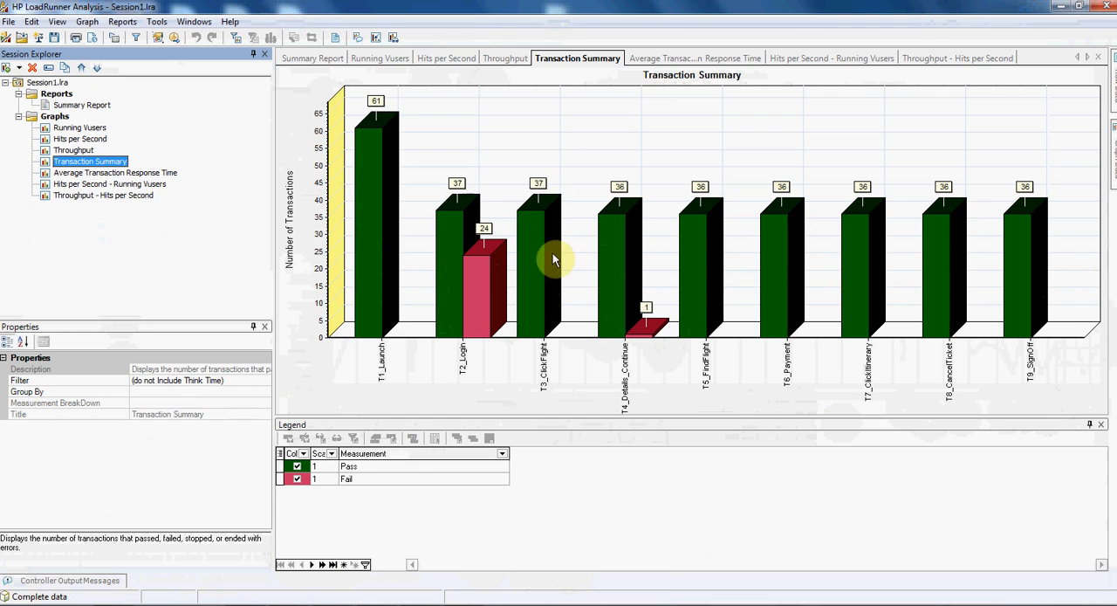
left_click(127, 174)
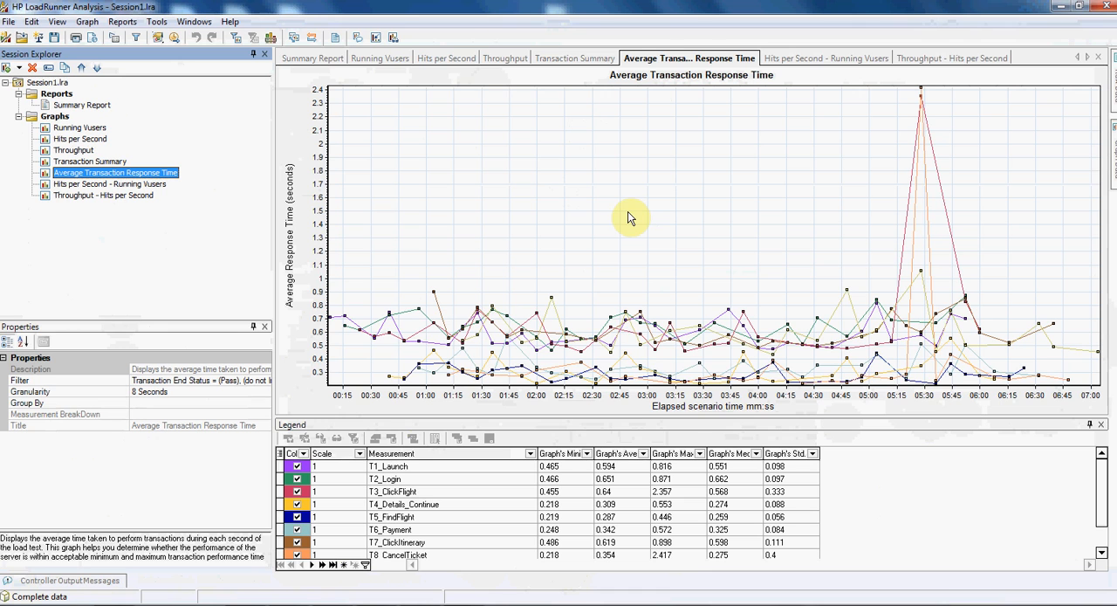
- Highlight the lines of T1_Launch through T7_ClickItinerary one after another in the Average Transaction Response Time graph to examine their trends
left_click(389, 469)
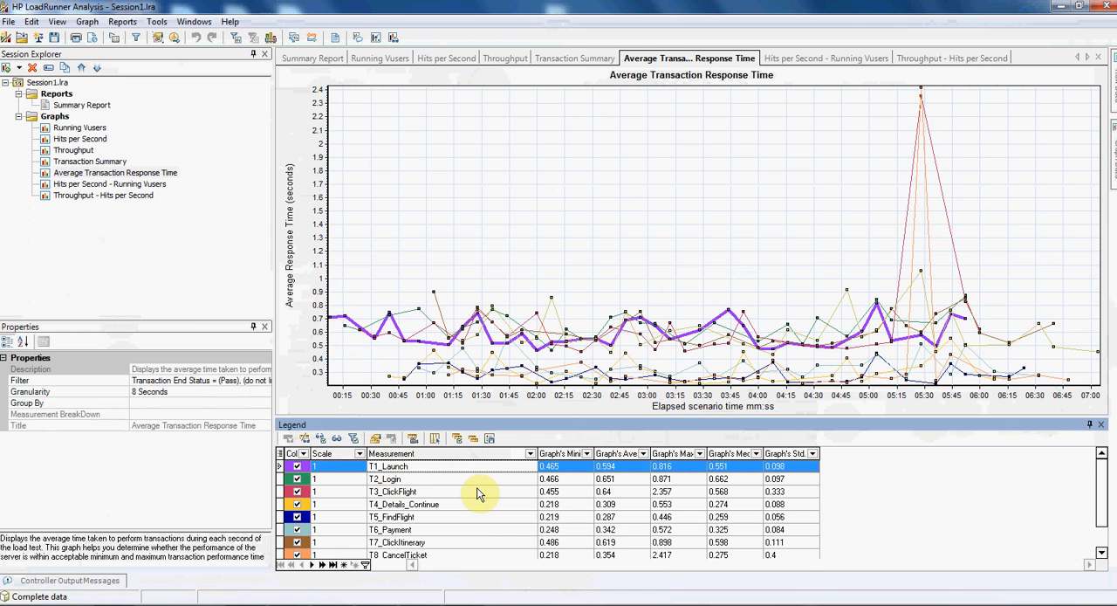
left_click(449, 478)
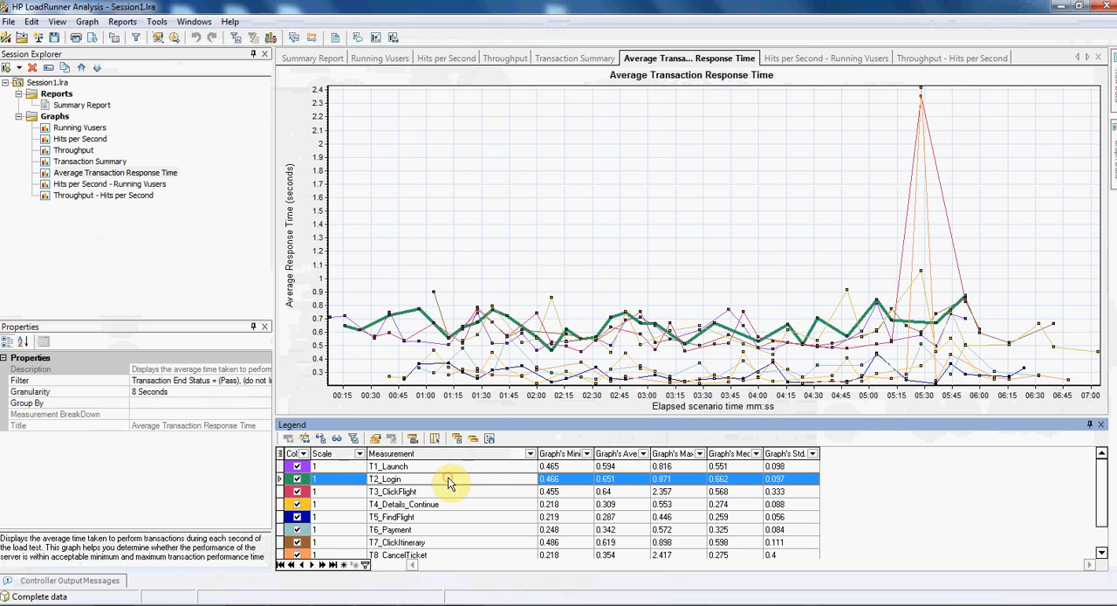
left_click(447, 491)
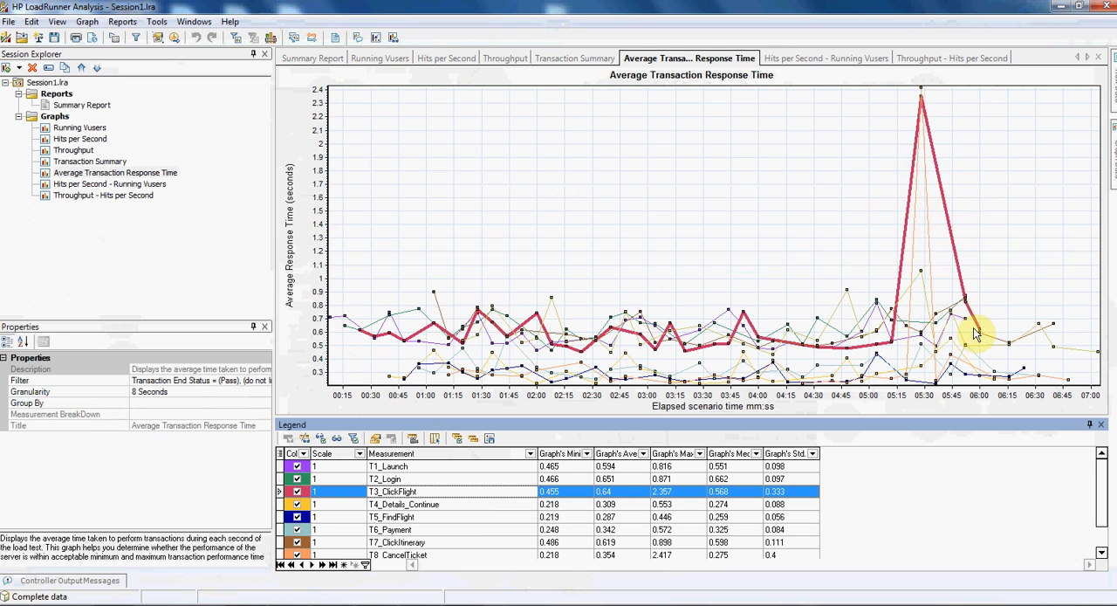
left_click(438, 508)
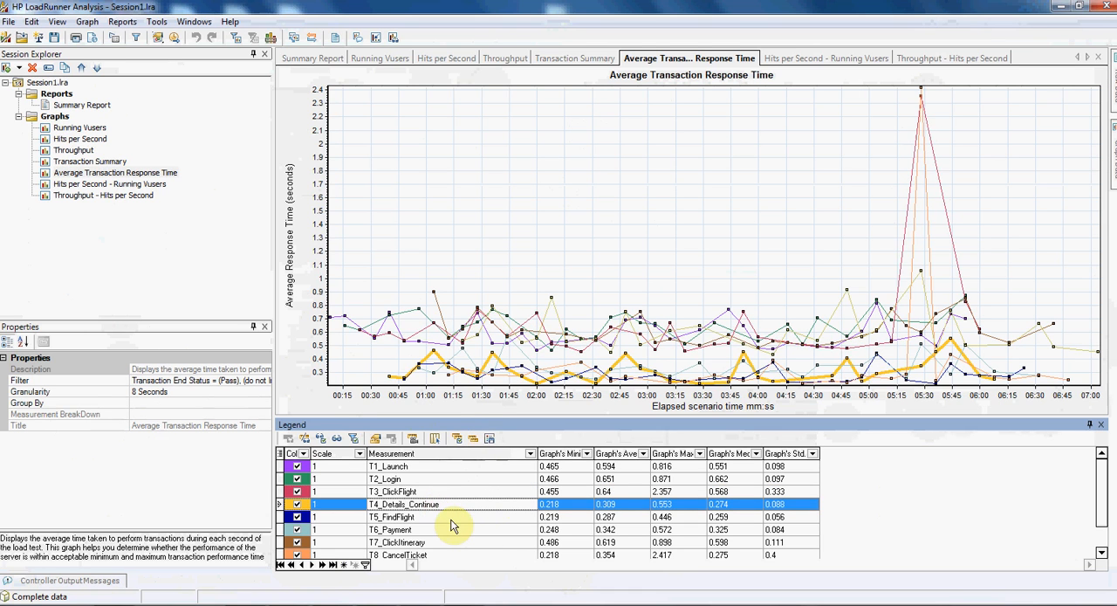
left_click(445, 519)
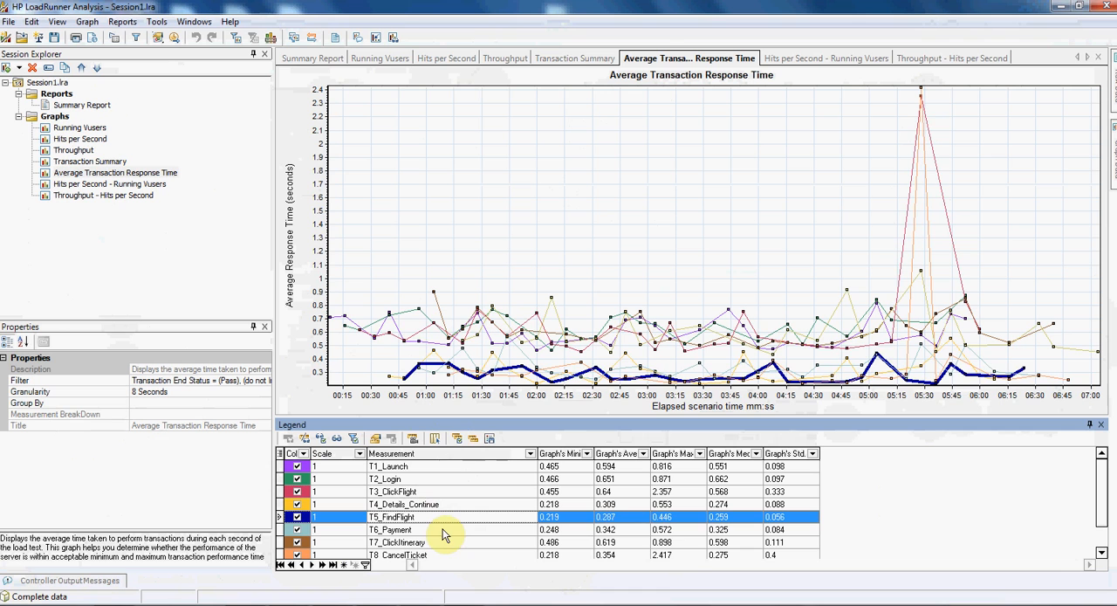
left_click(443, 528)
left_click(438, 542)
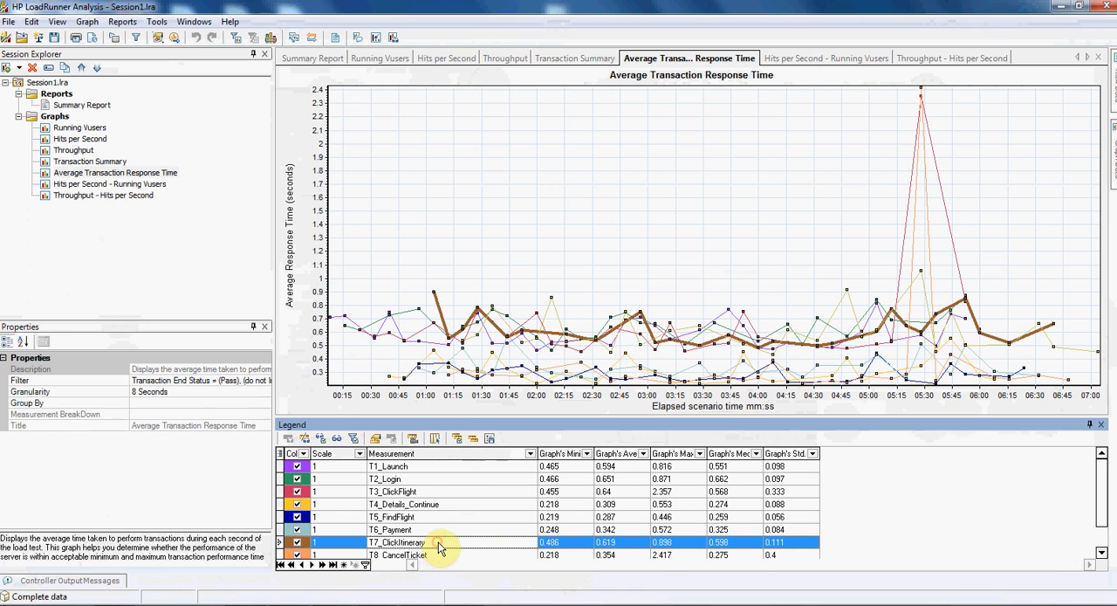
- Examine the T8_CancelTicket and T9_SignOff response time lines, and compare the T8_CancelTicket peak with the T3_ClickFlight peak
scroll(439, 547, "down", 1)
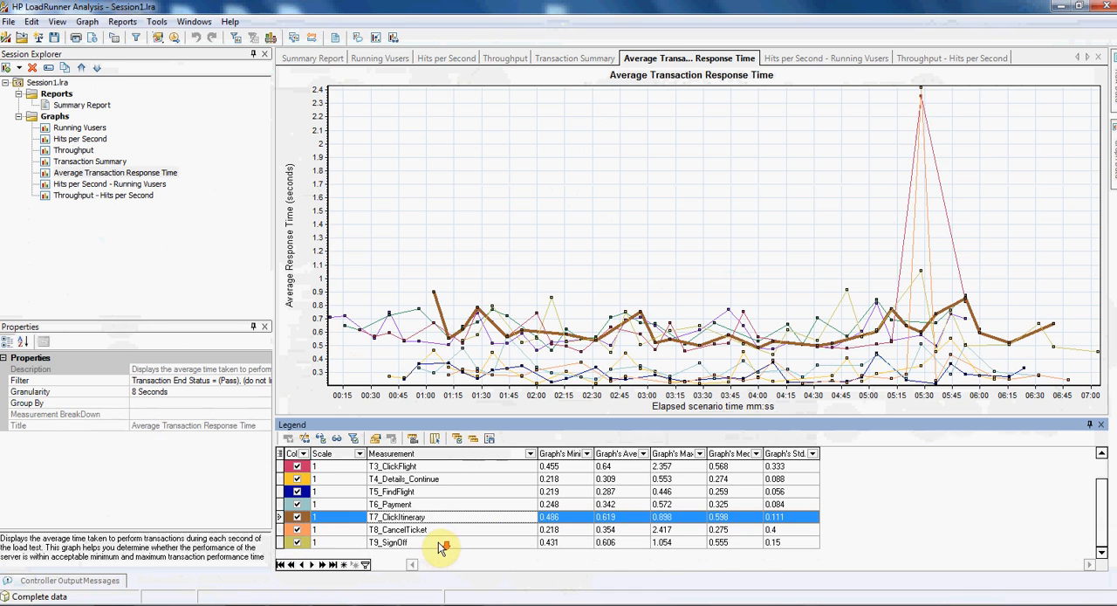
left_click(449, 530)
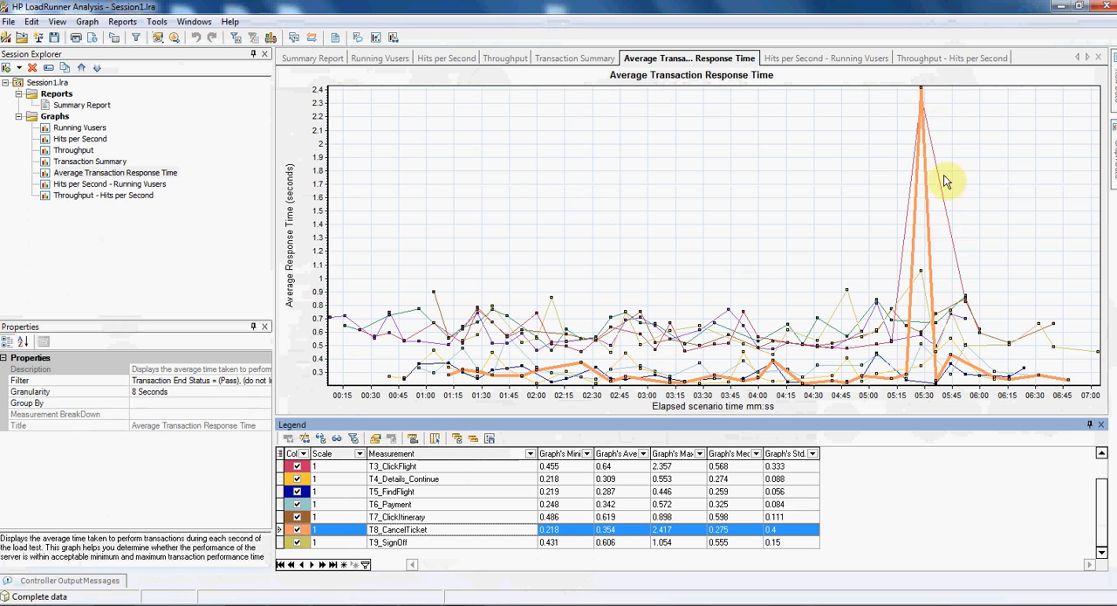
left_click(424, 541)
left_click(422, 533)
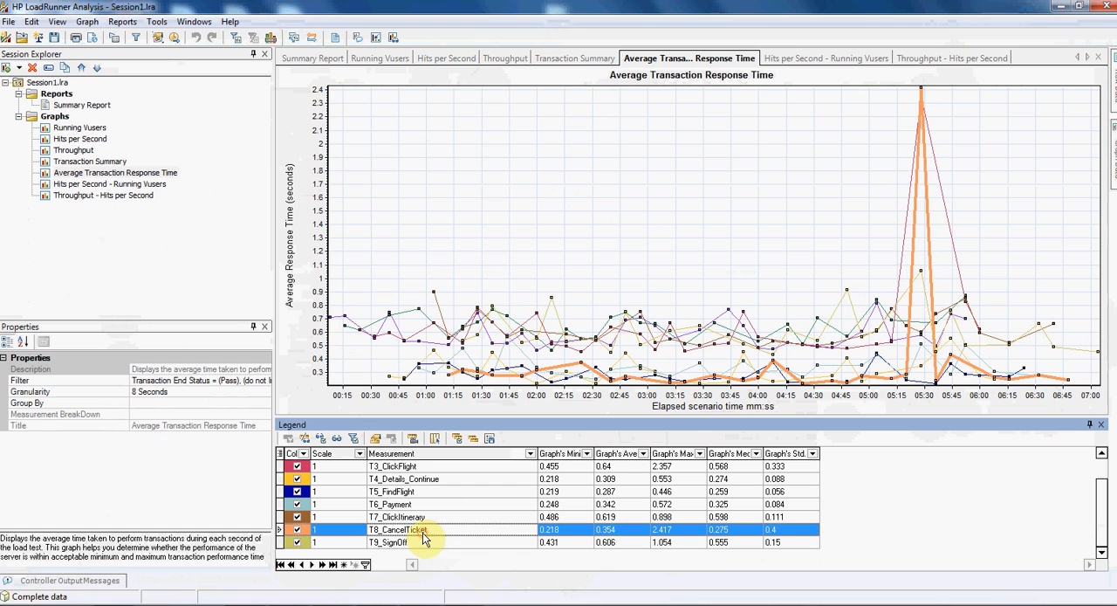
left_click(902, 271)
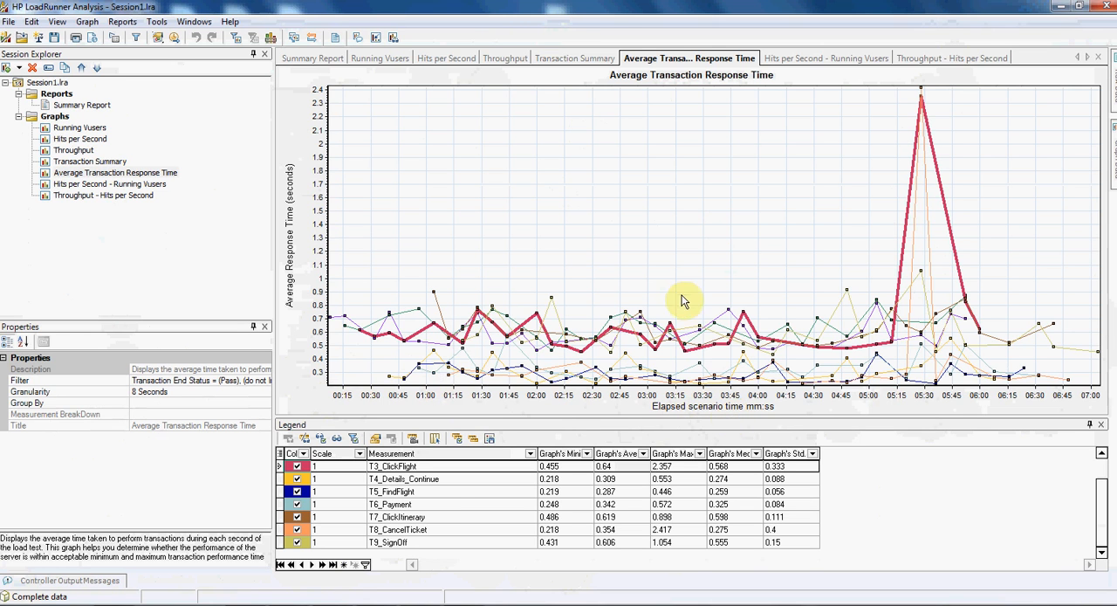
- Show the response time graph's time axis as absolute time, and highlight the T3_ClickFlight and T8_CancelTicket lines to examine their peaks
right_click(605, 174)
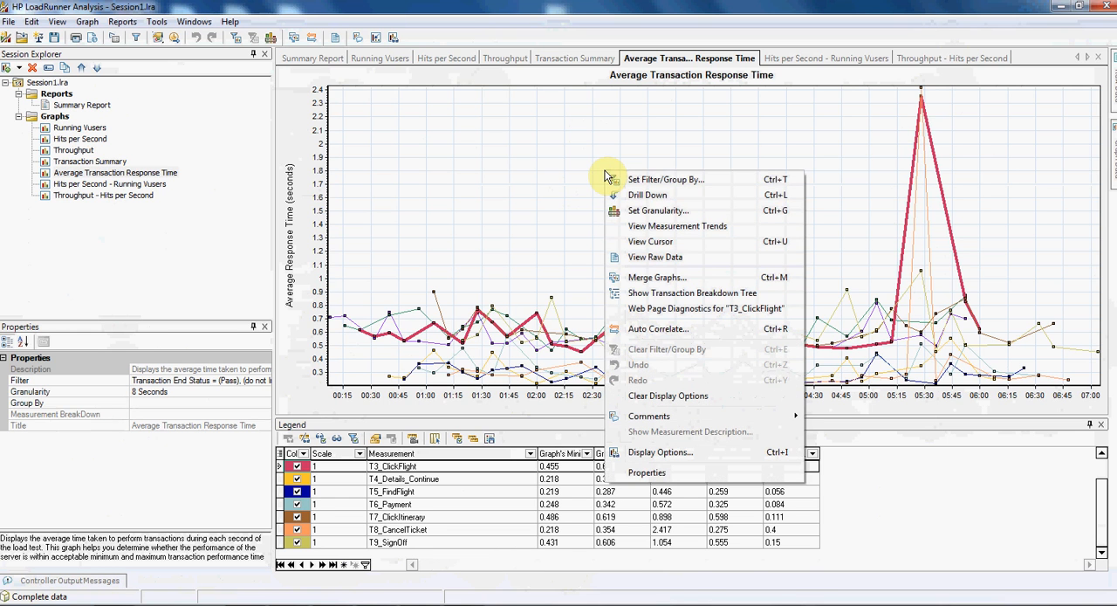
left_click(662, 452)
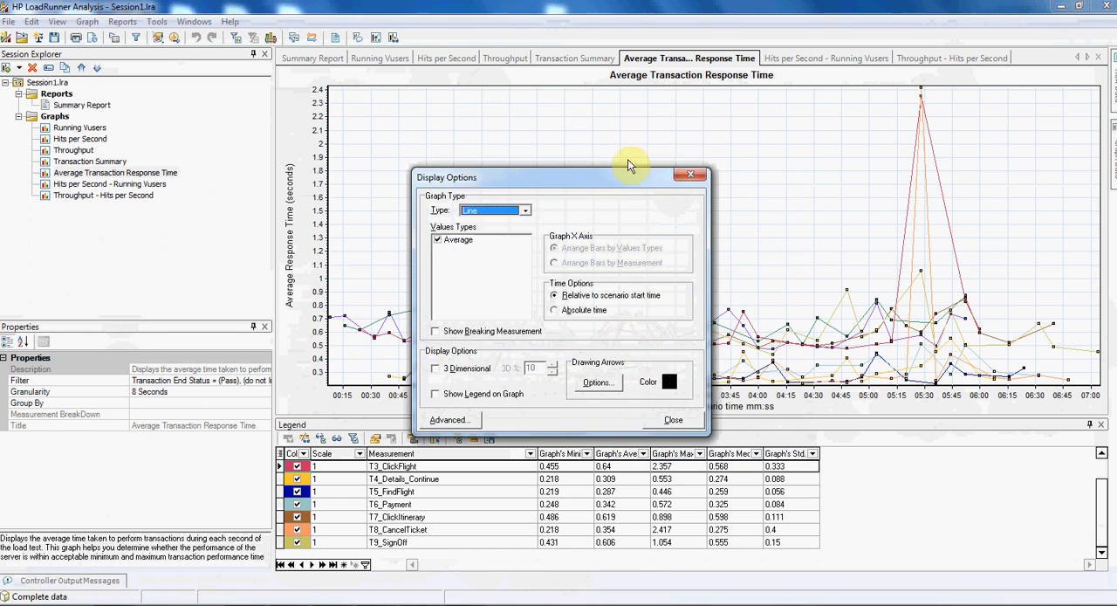
left_click_drag(609, 175, 632, 18)
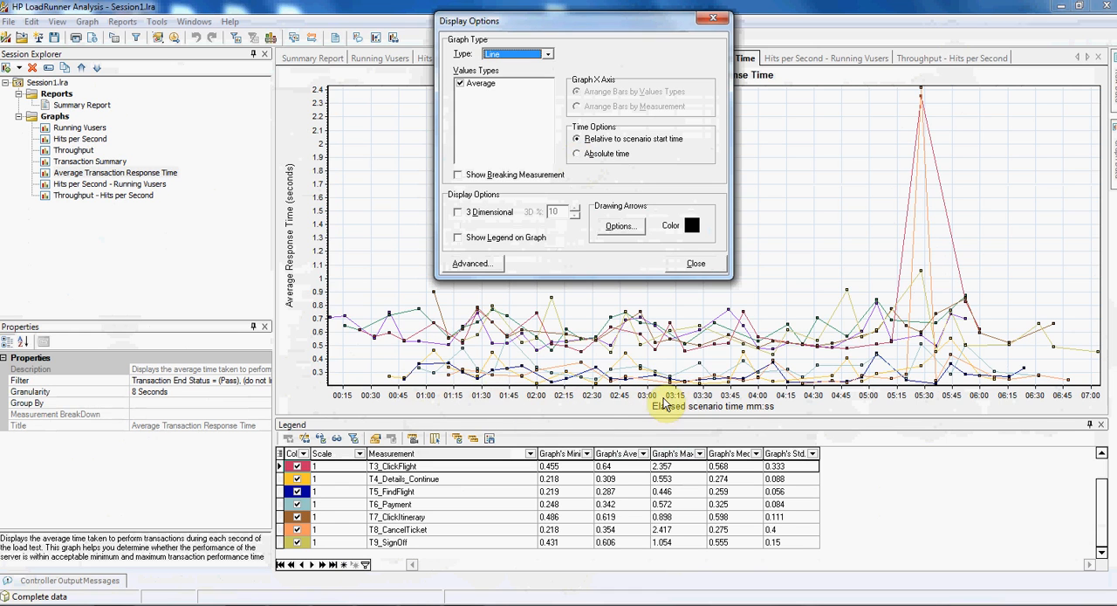
left_click(576, 154)
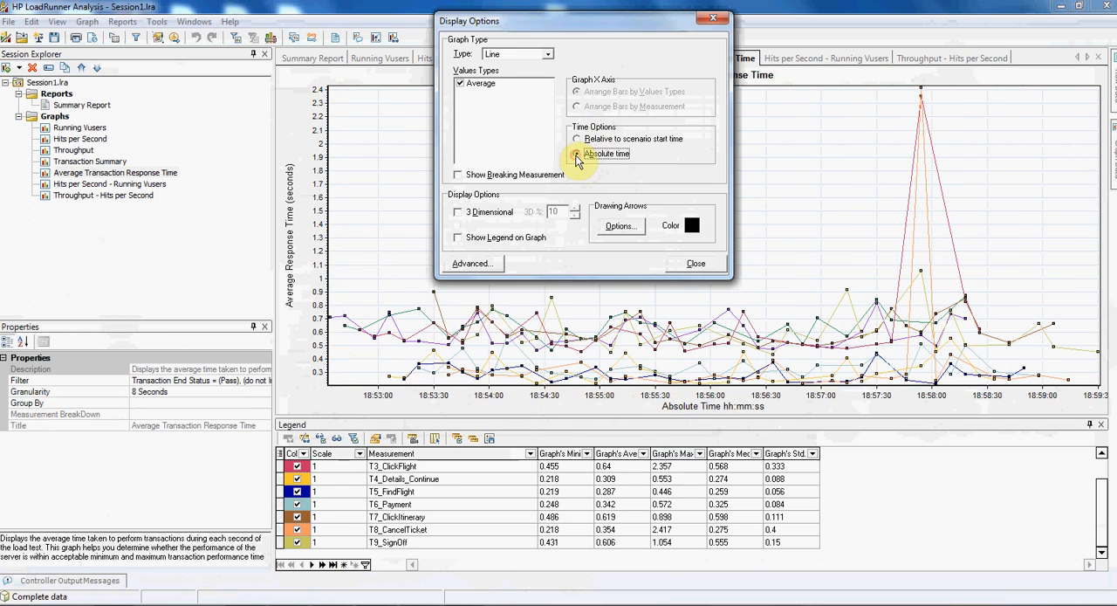
left_click(683, 264)
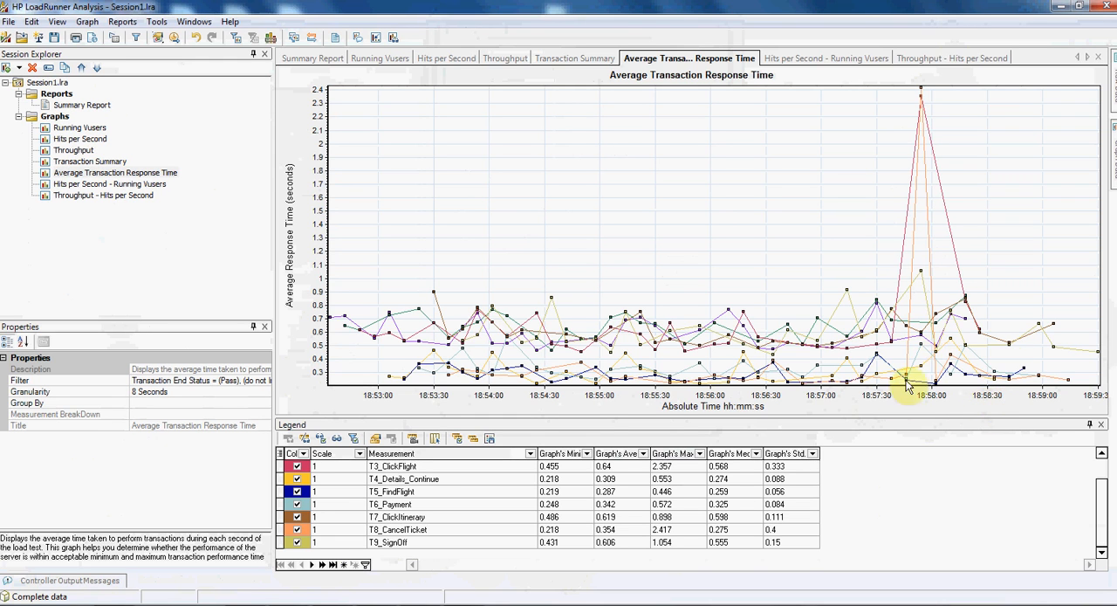
left_click(902, 273)
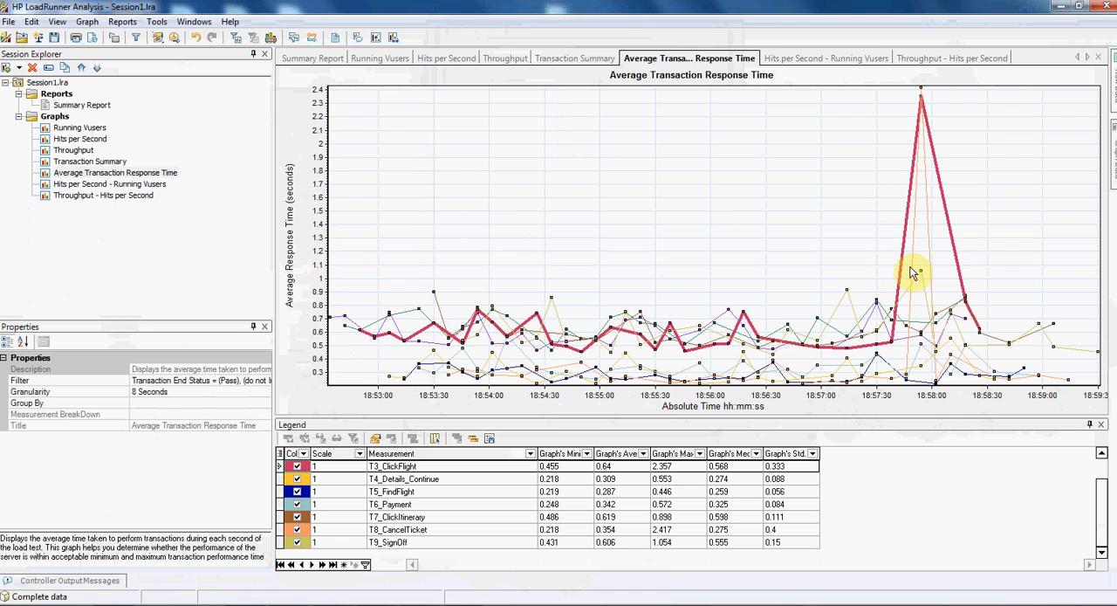
left_click(914, 271)
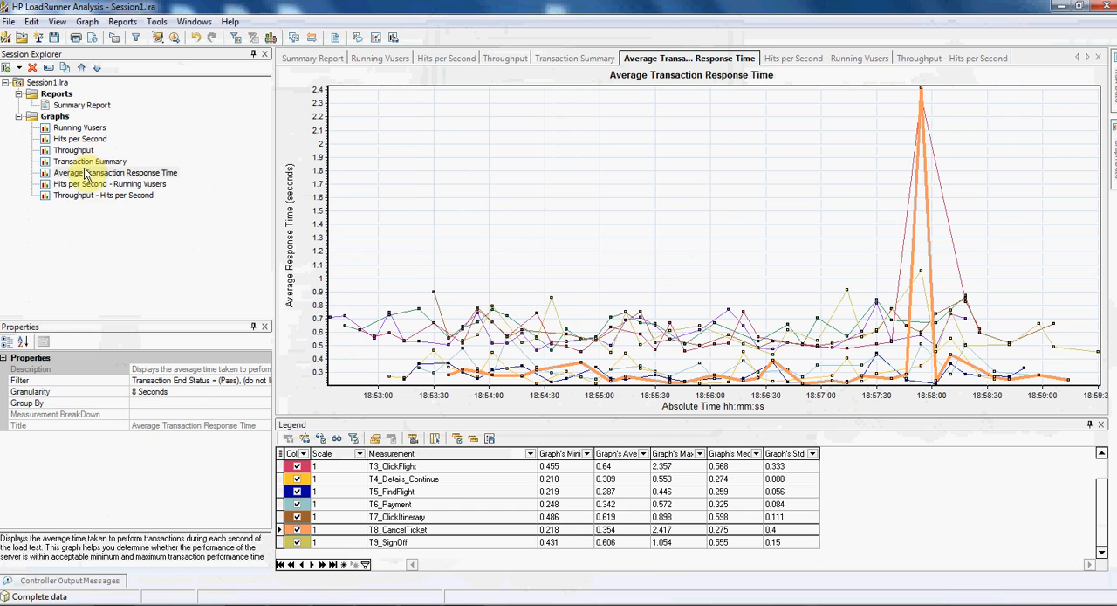
- Start adding a new graph to the session and look at the Running Vusers and Vuser Summary graphs in the Vusers category
right_click(104, 219)
mouse_move(138, 231)
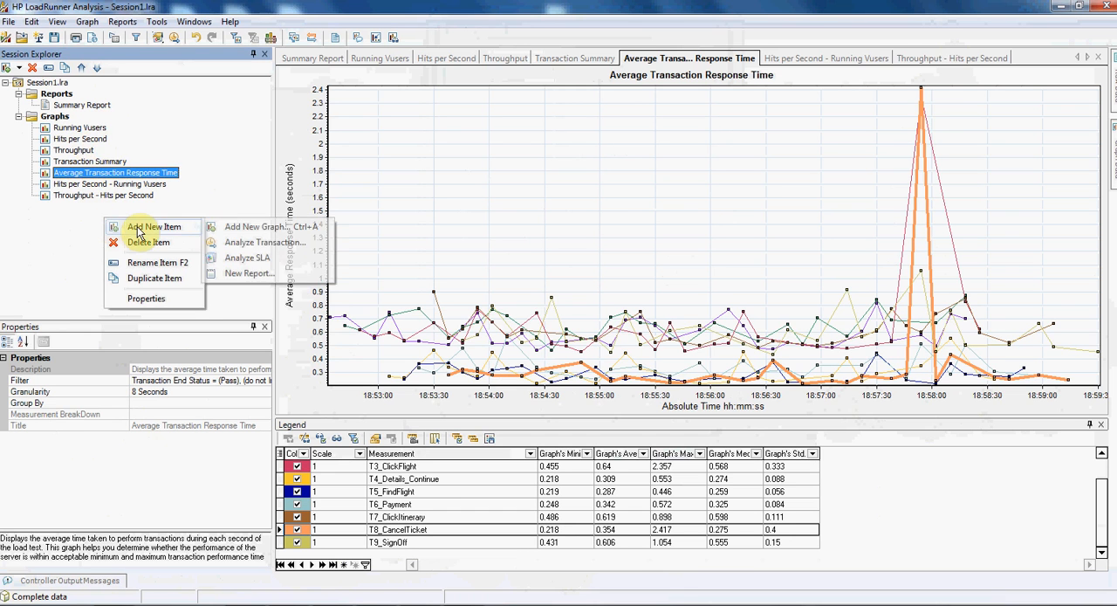
left_click(251, 227)
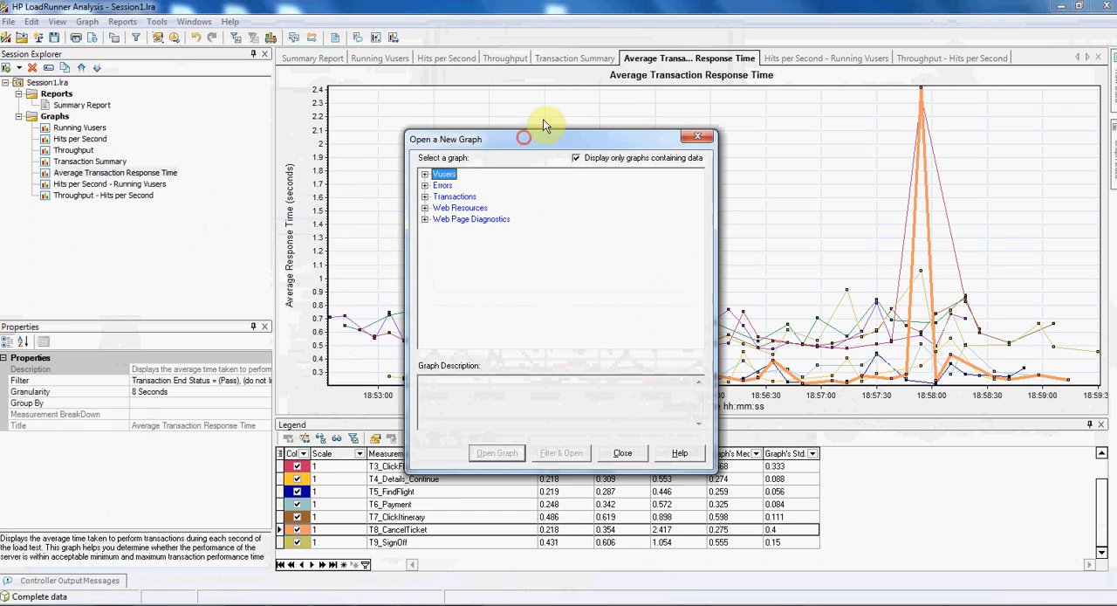
left_click_drag(543, 119, 576, 86)
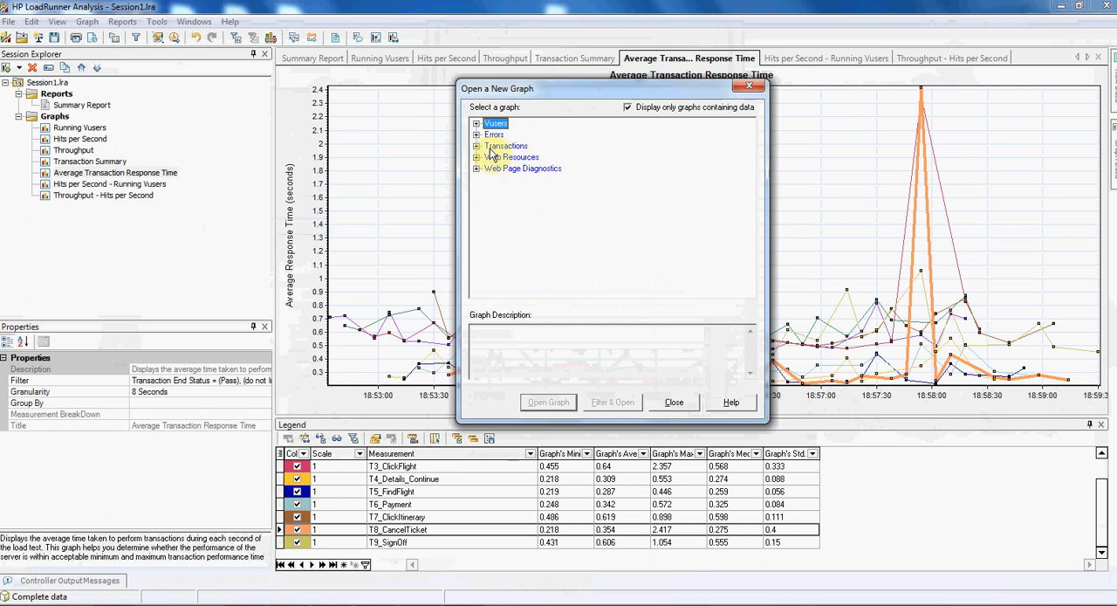
left_click(476, 123)
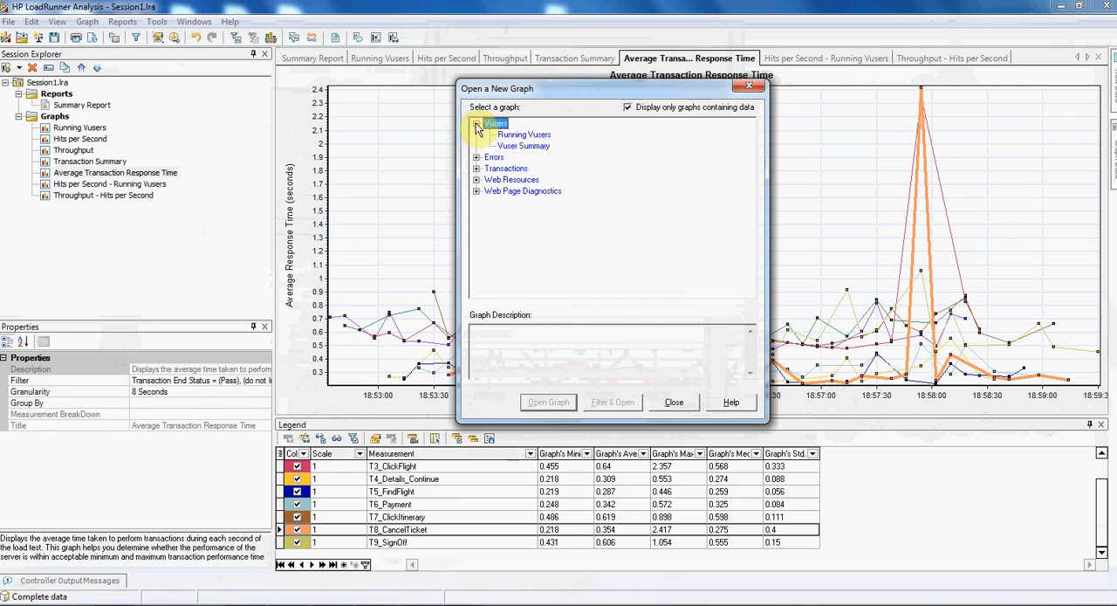
left_click(526, 135)
left_click(523, 146)
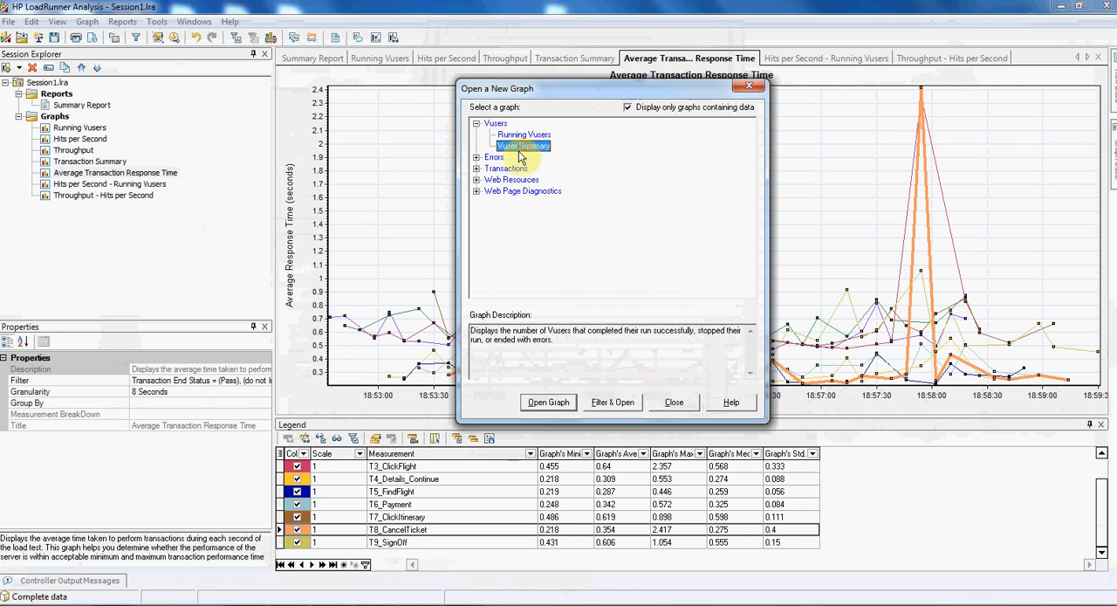
left_click(476, 123)
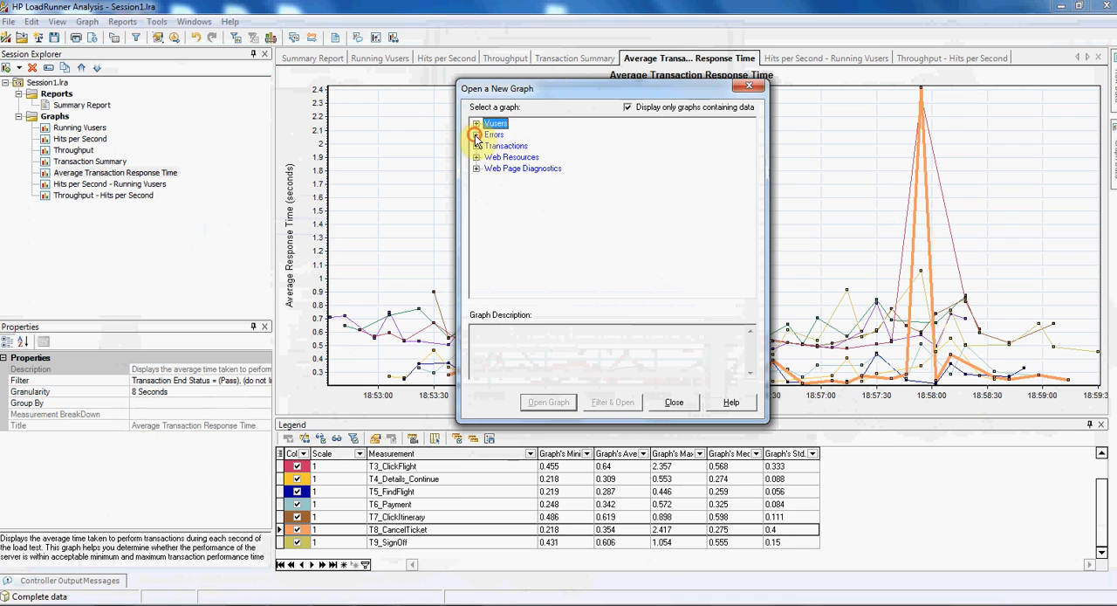
- Add the Errors per Second and Total Errors per Second graphs from the Errors category
left_click(477, 135)
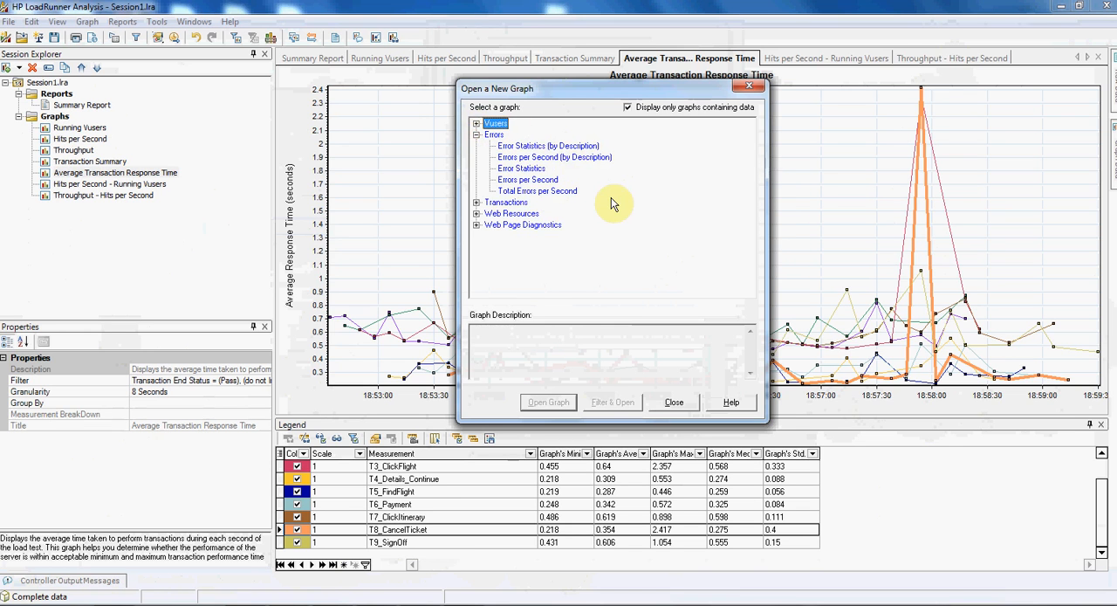
double_click(531, 181)
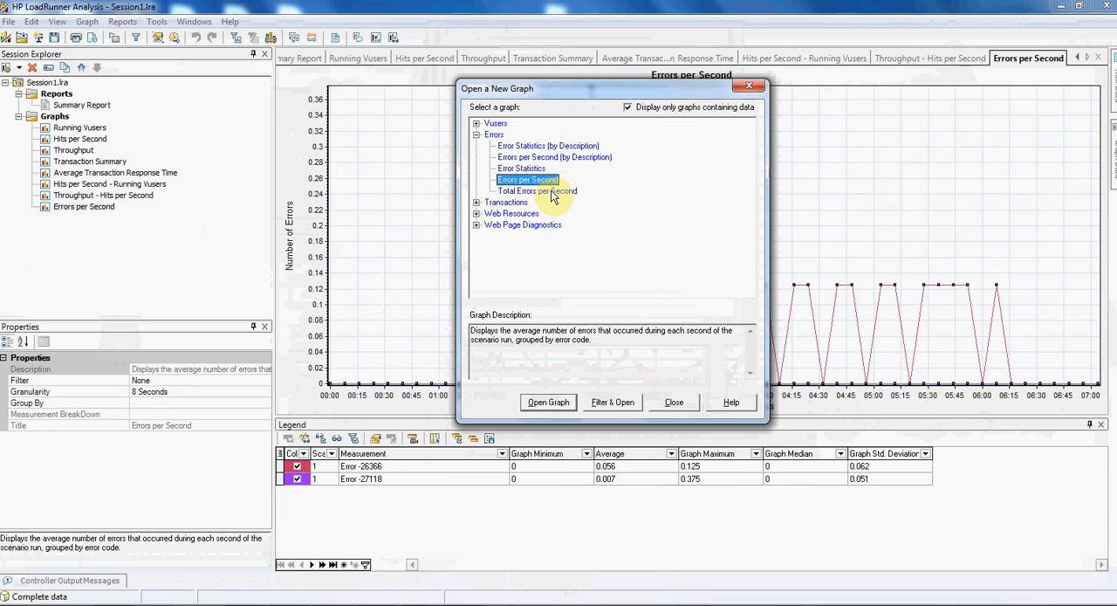
double_click(550, 191)
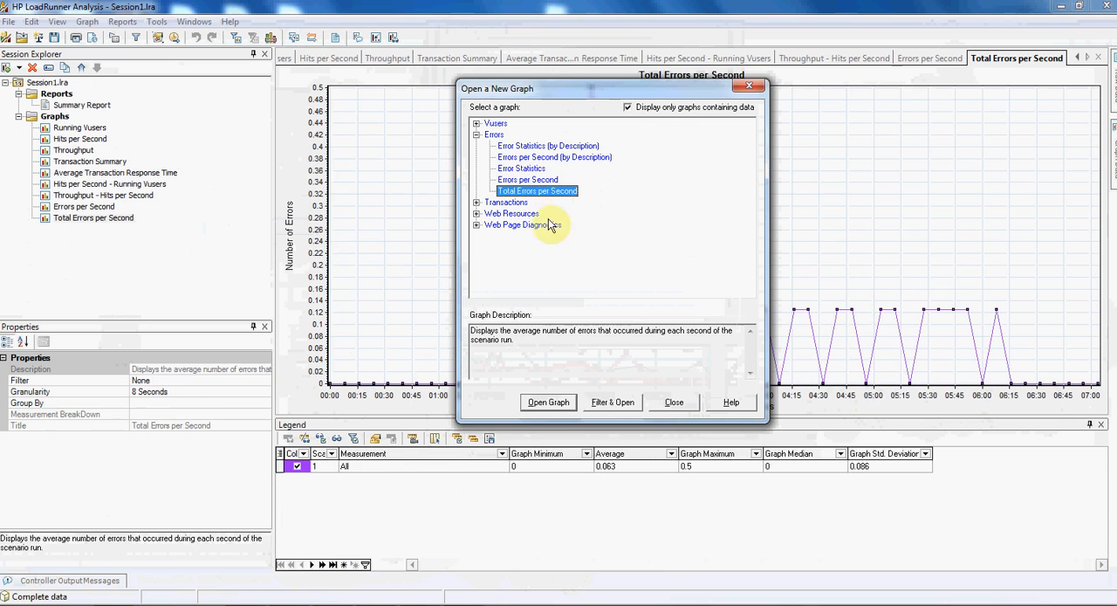
left_click(476, 135)
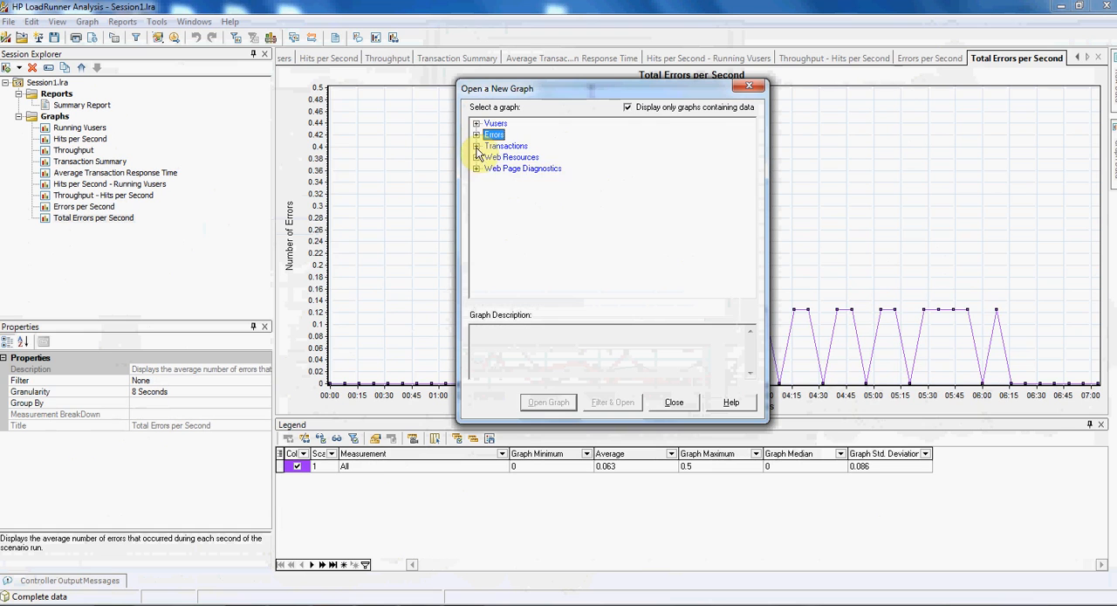
- Add the Transactions per Second and Total Transactions per Second graphs from the Transactions category
left_click(477, 147)
left_click(558, 159)
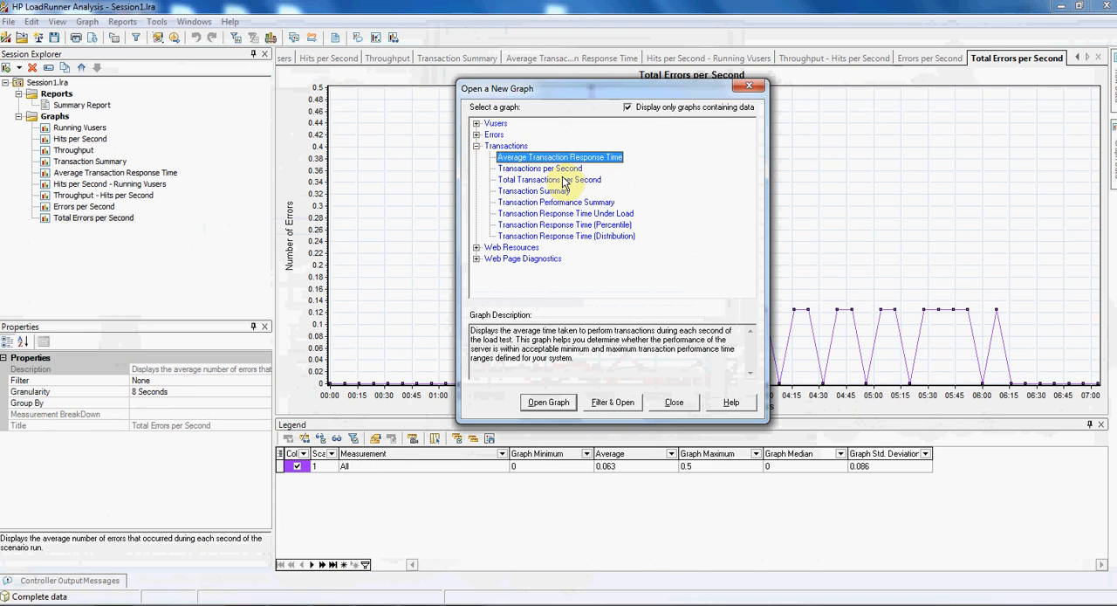
left_click(536, 191)
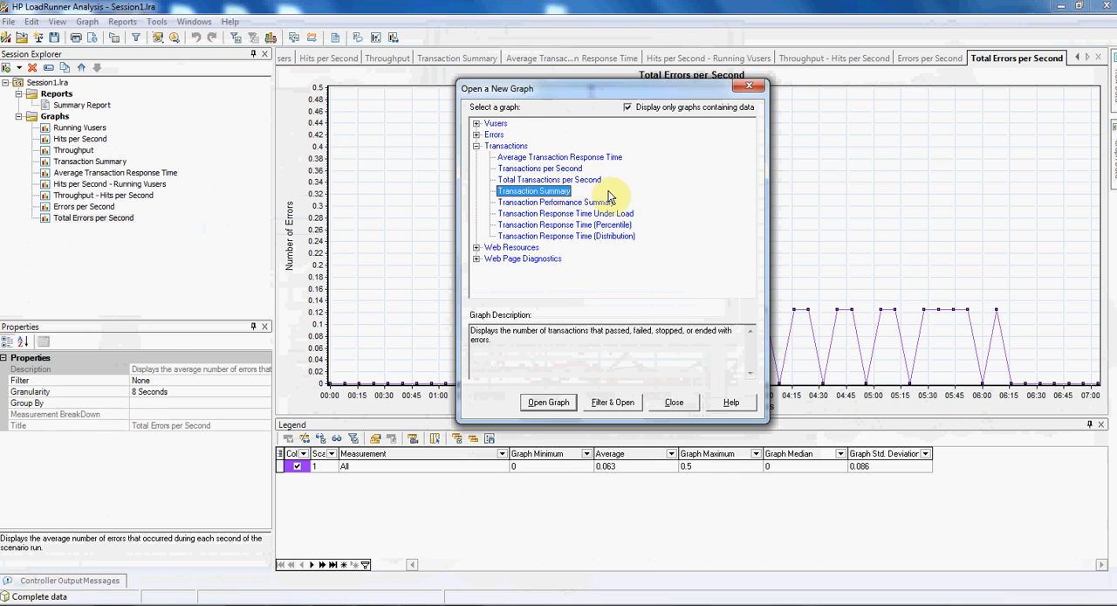
double_click(556, 169)
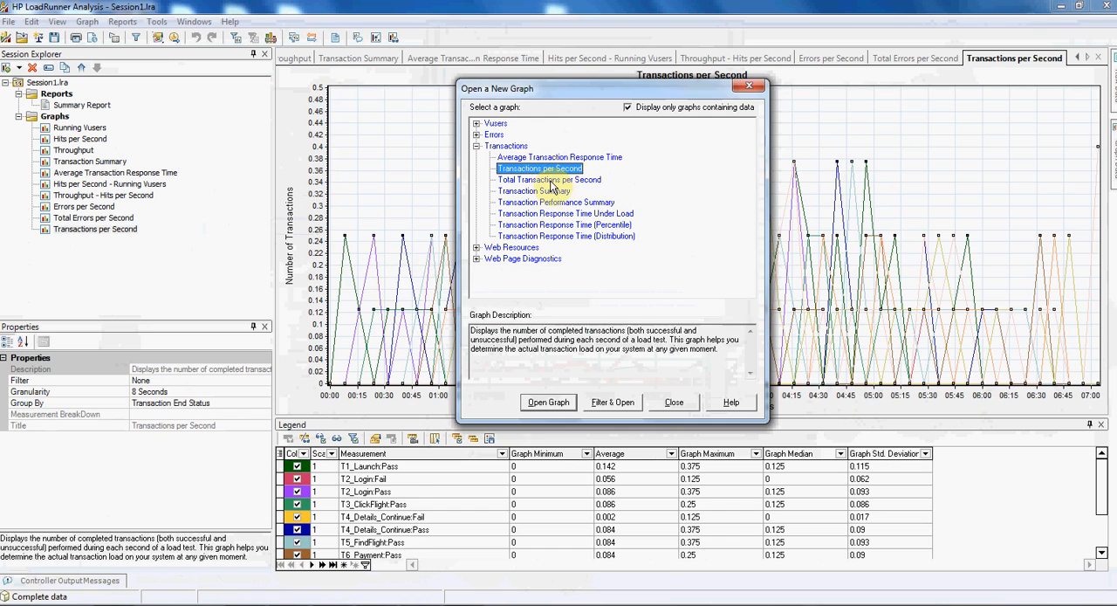
double_click(549, 180)
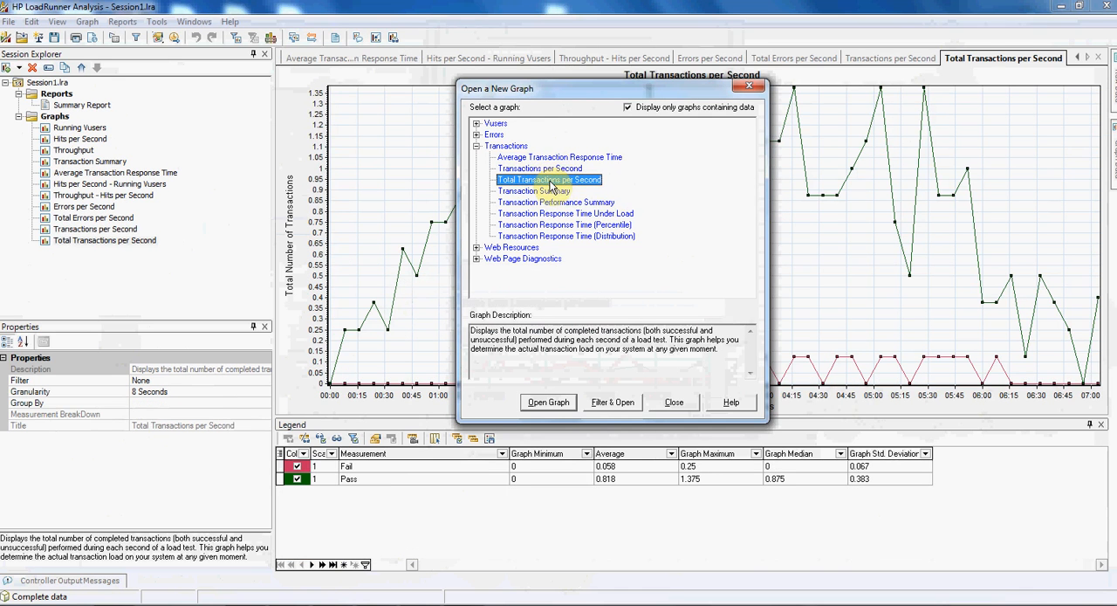
left_click(476, 146)
- Add the Connections Per Second graph from the Web Resources category
left_click(476, 157)
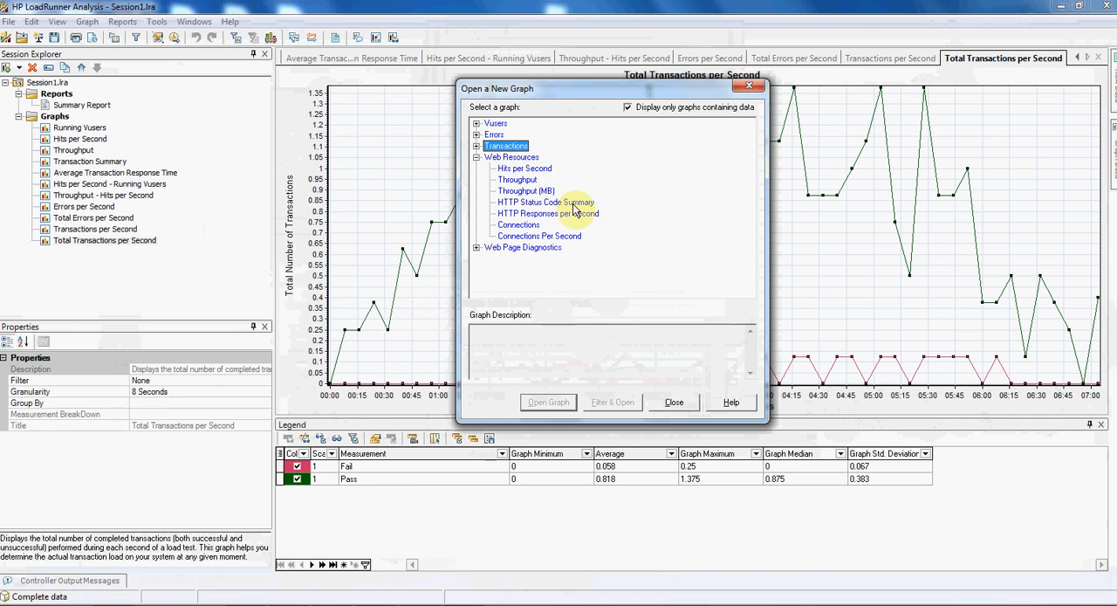
left_click(522, 180)
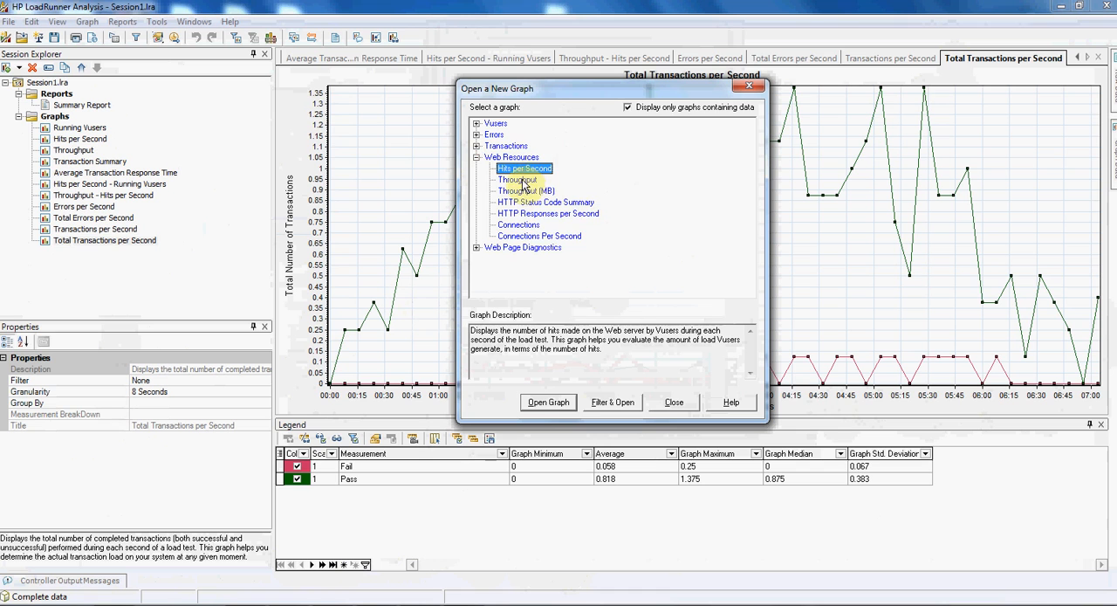
left_click(555, 237)
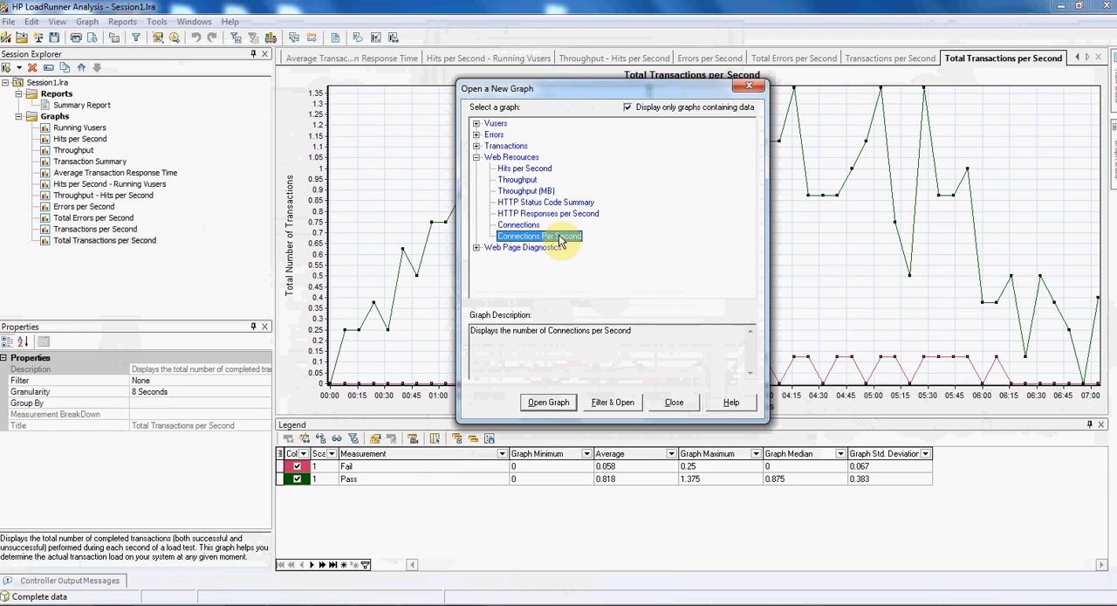
double_click(562, 237)
left_click(476, 157)
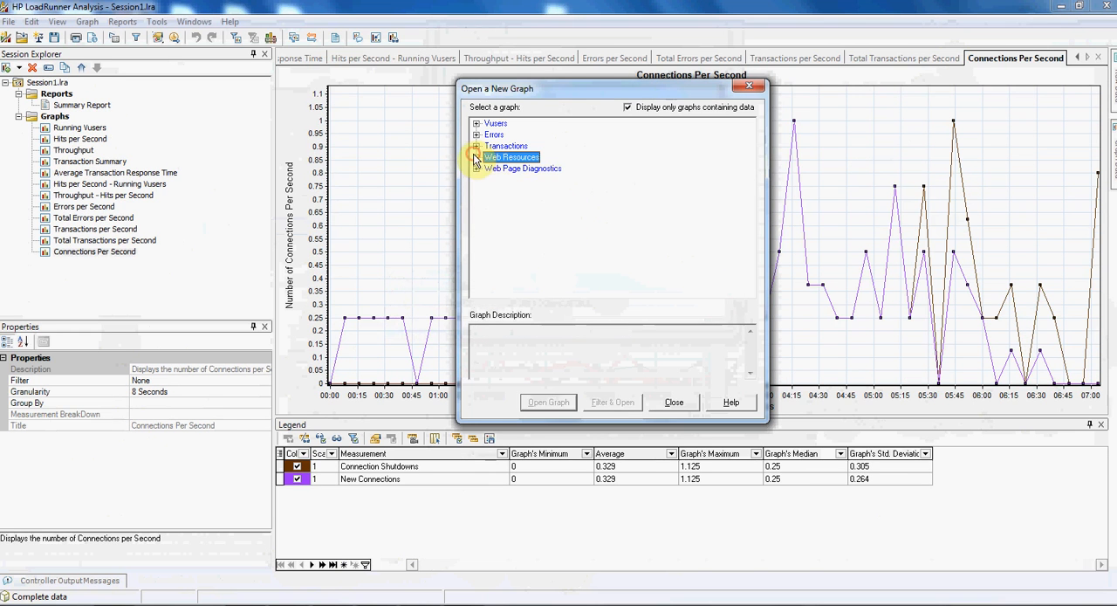
- Add the Web Page Diagnostics graph from its category and enlarge the Session Explorer to list every graph
left_click(476, 168)
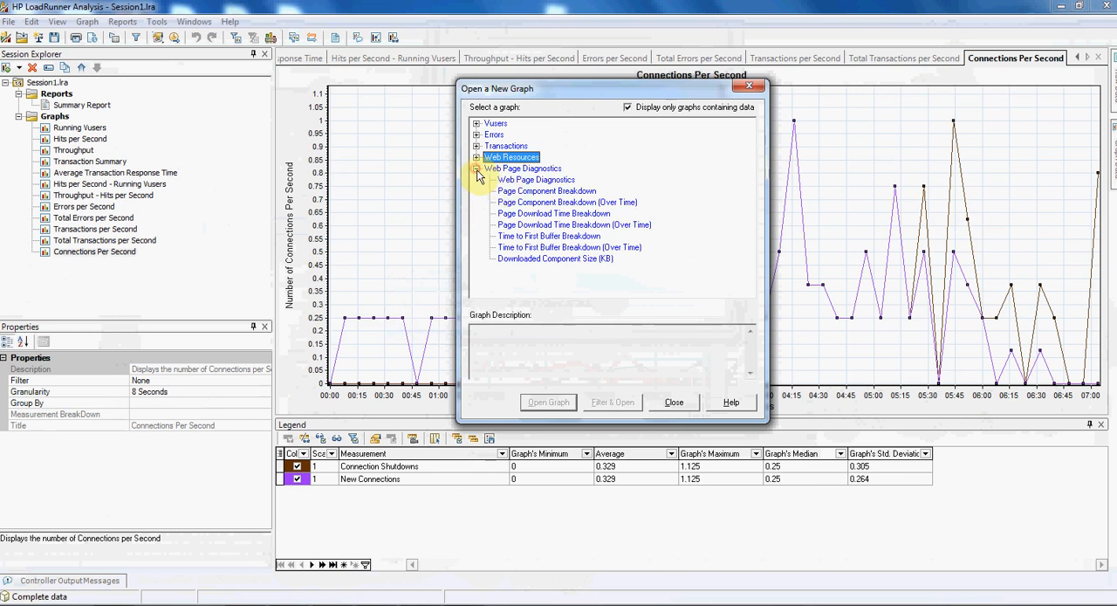
left_click(523, 180)
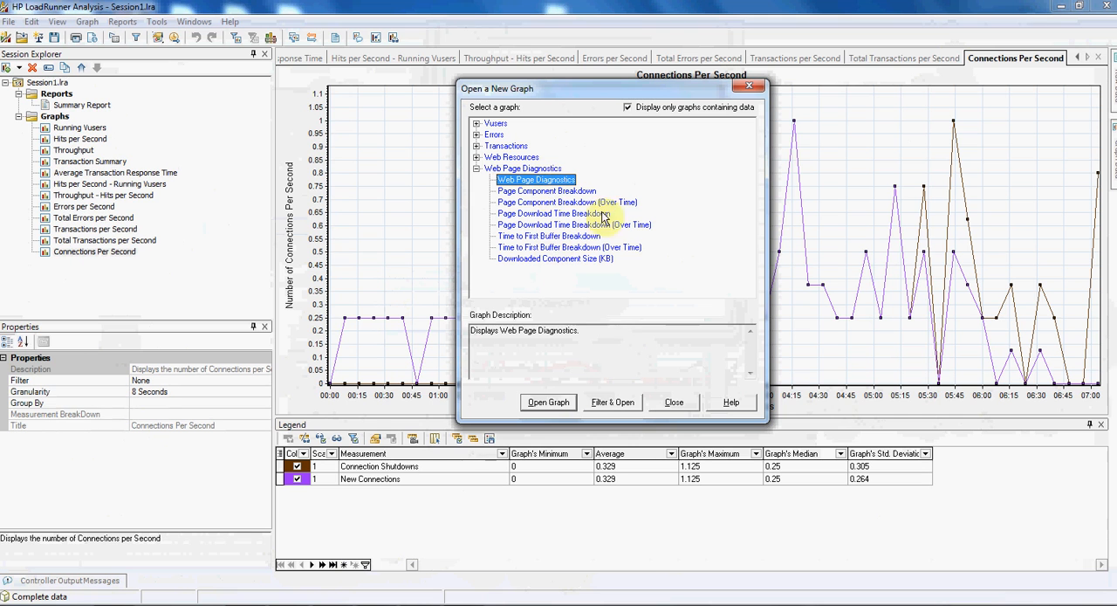
left_click(548, 403)
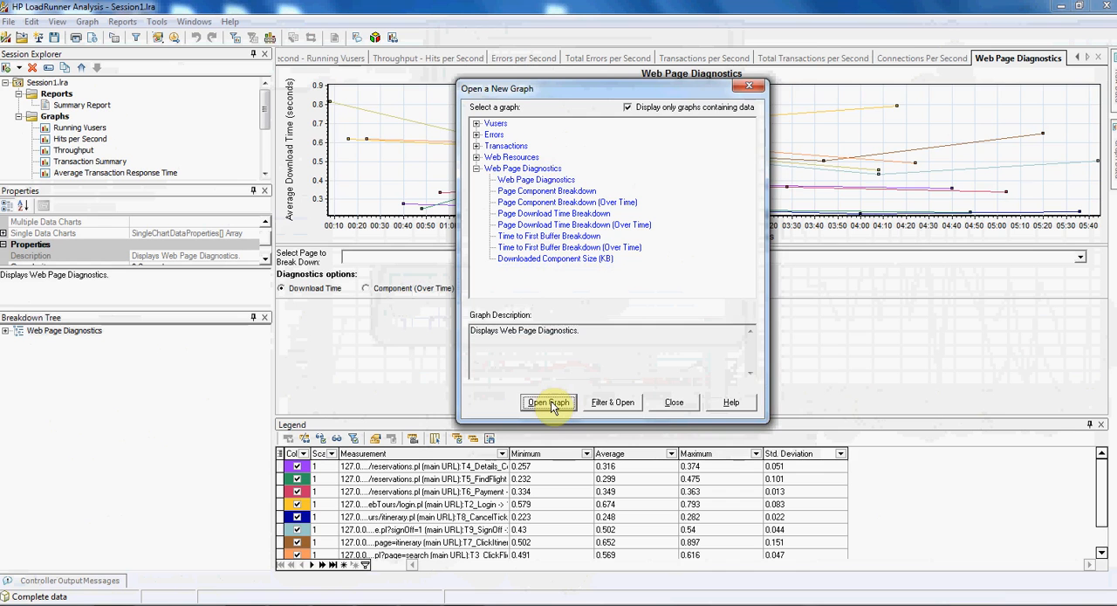
left_click(671, 402)
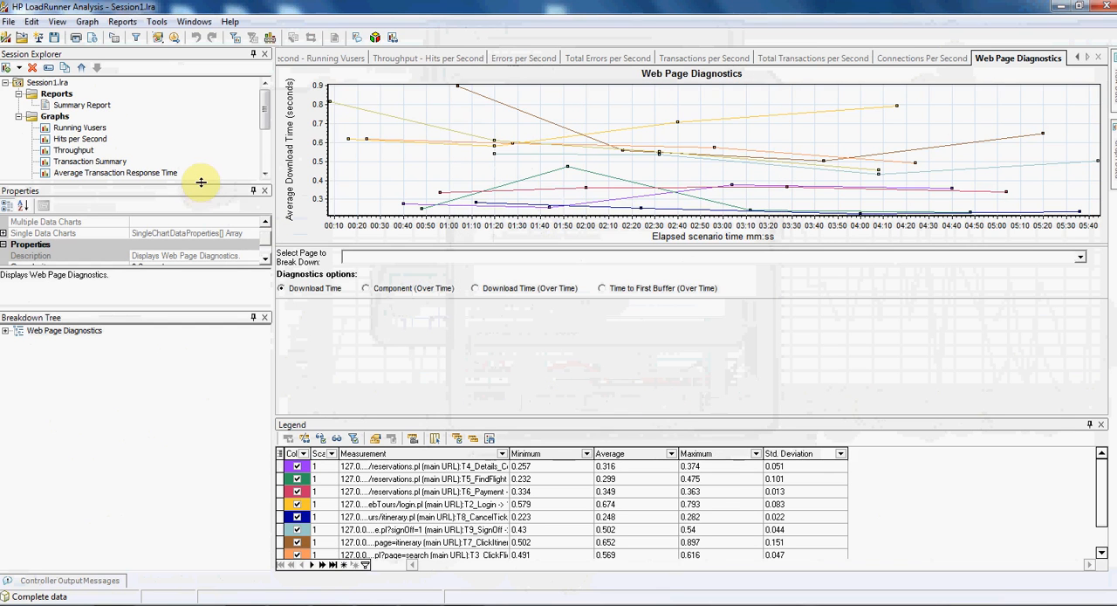
left_click_drag(201, 181, 210, 362)
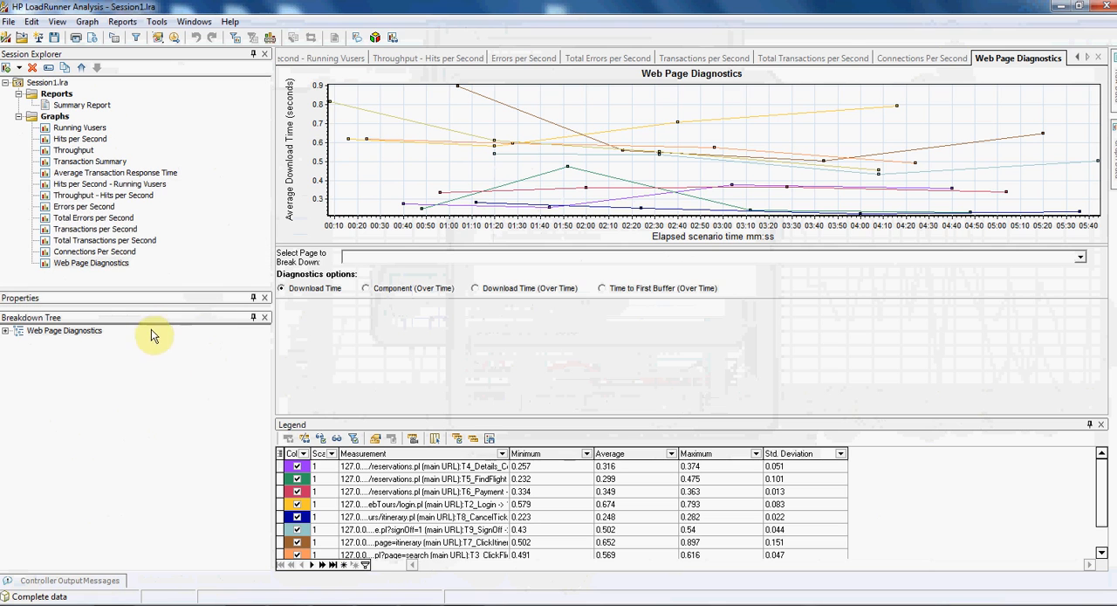
left_click_drag(158, 308, 157, 394)
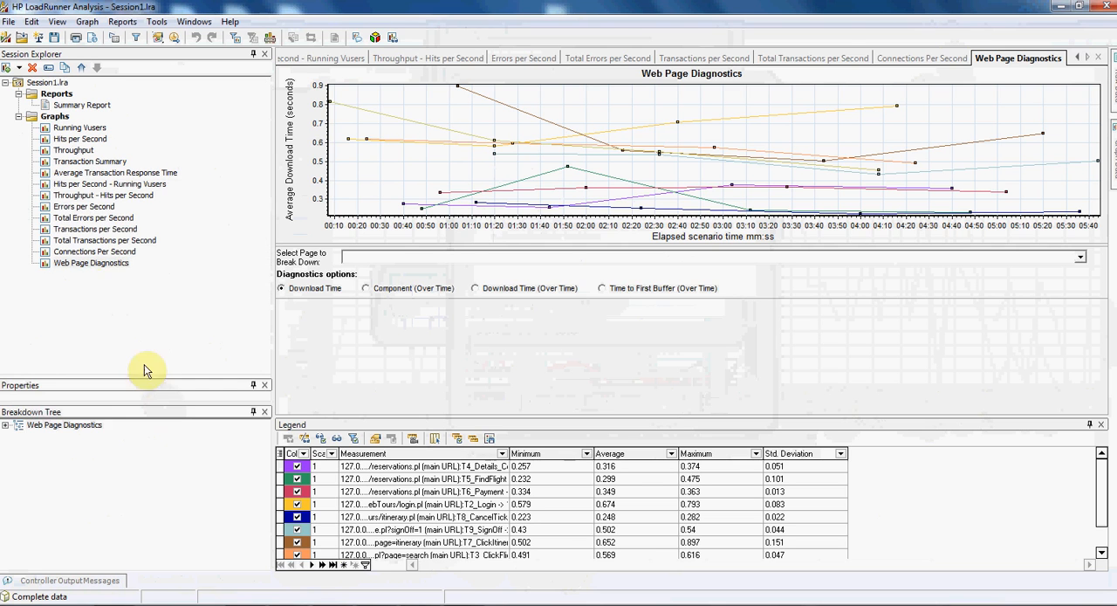
- Examine the Errors per Second graph, highlighting the Error -26366 and Error -27118 lines in turn
left_click(94, 208)
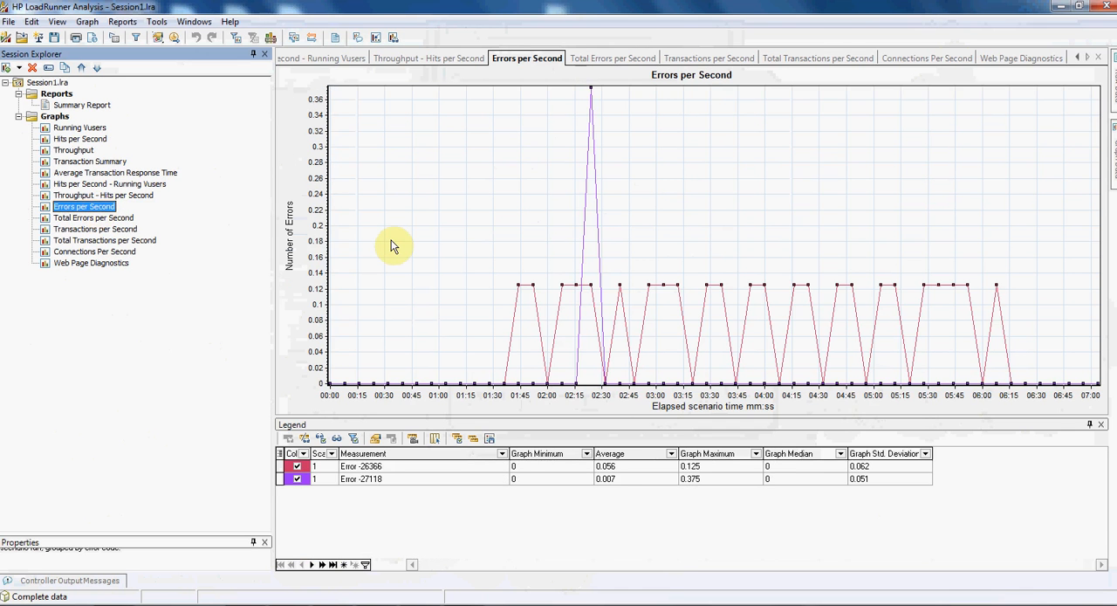
left_click(443, 469)
left_click(425, 477)
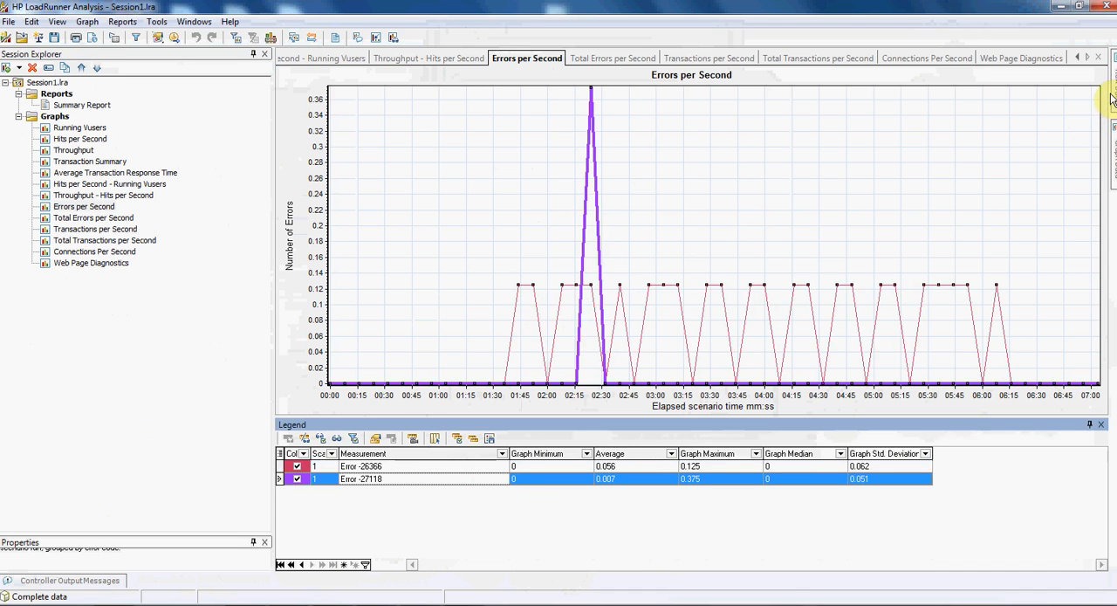
- Retrieve the raw data of the Errors per Second graph for the elapsed time range 000:00:00 to 000:07:09
mouse_move(1110, 96)
left_click(916, 106)
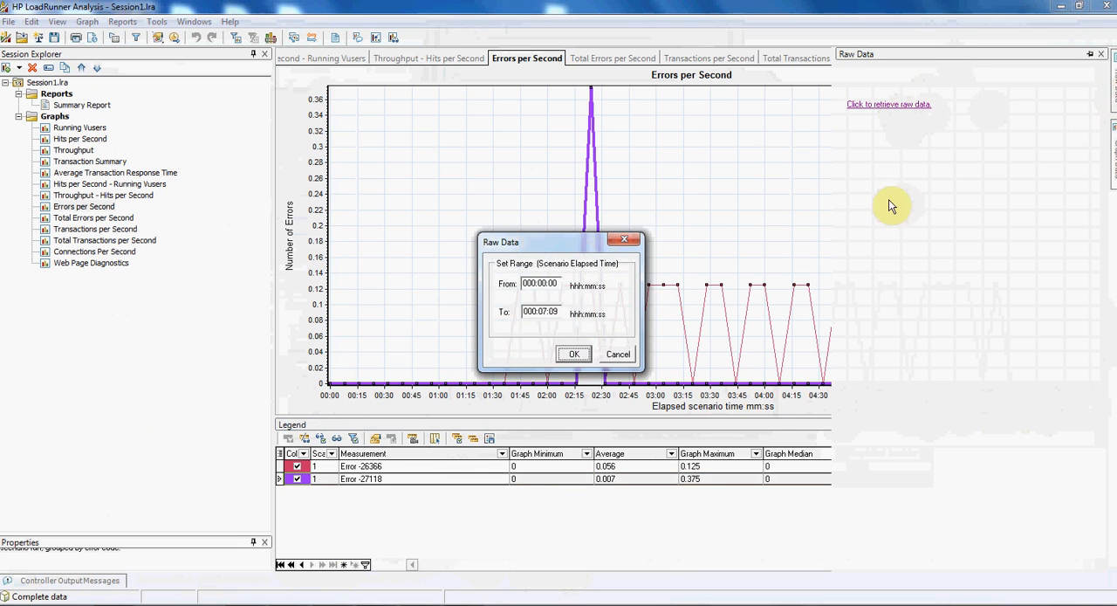
left_click(574, 353)
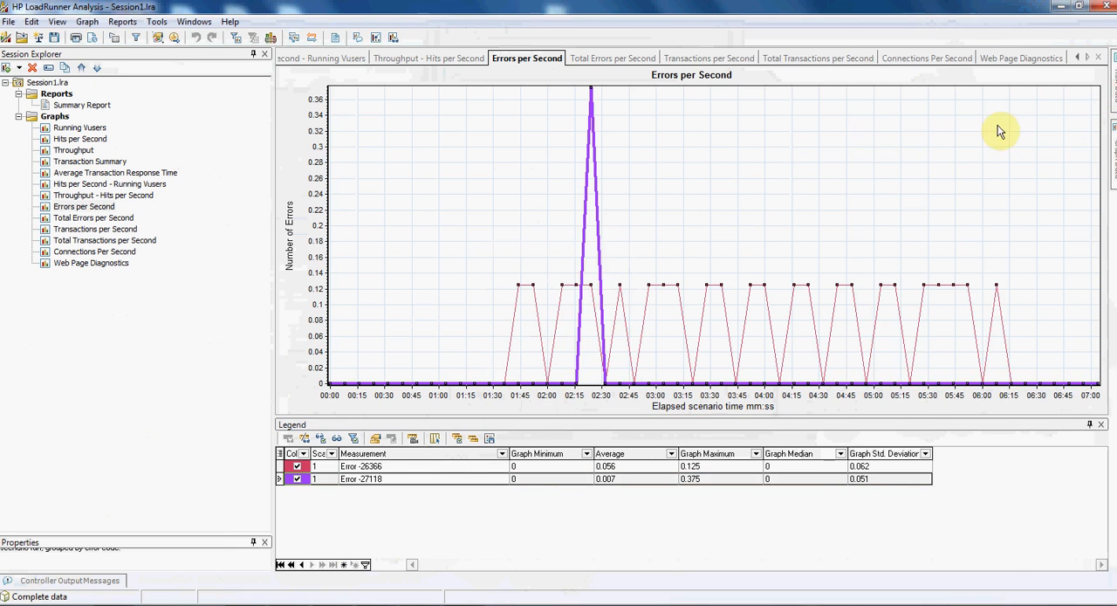
- Save the retrieved raw data to the Desktop as an Excel file named Raw Data - Errors per Second
mouse_move(1111, 103)
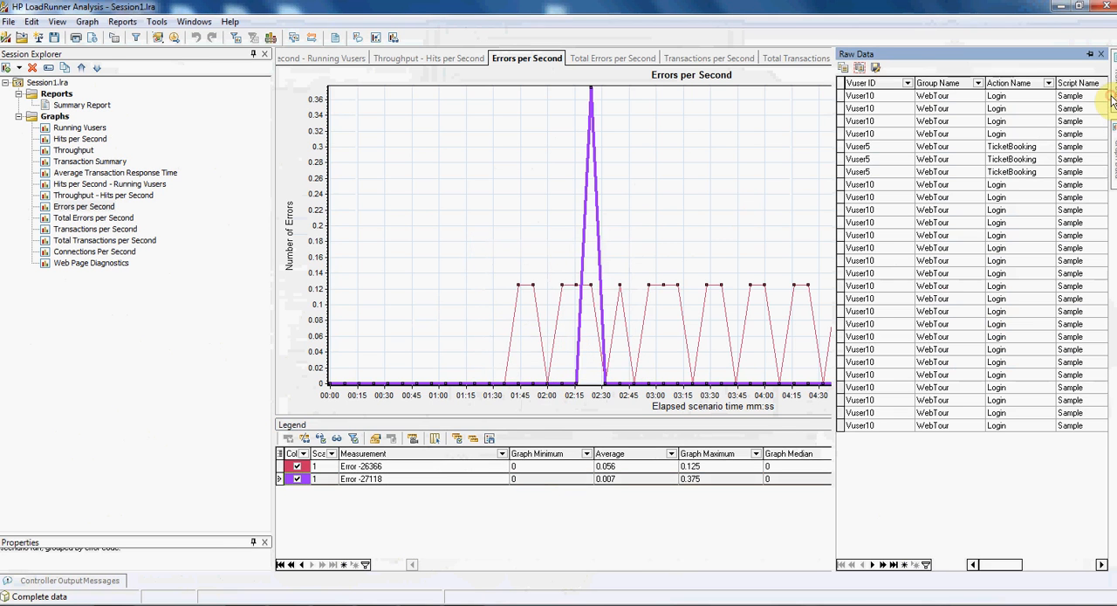
left_click(874, 68)
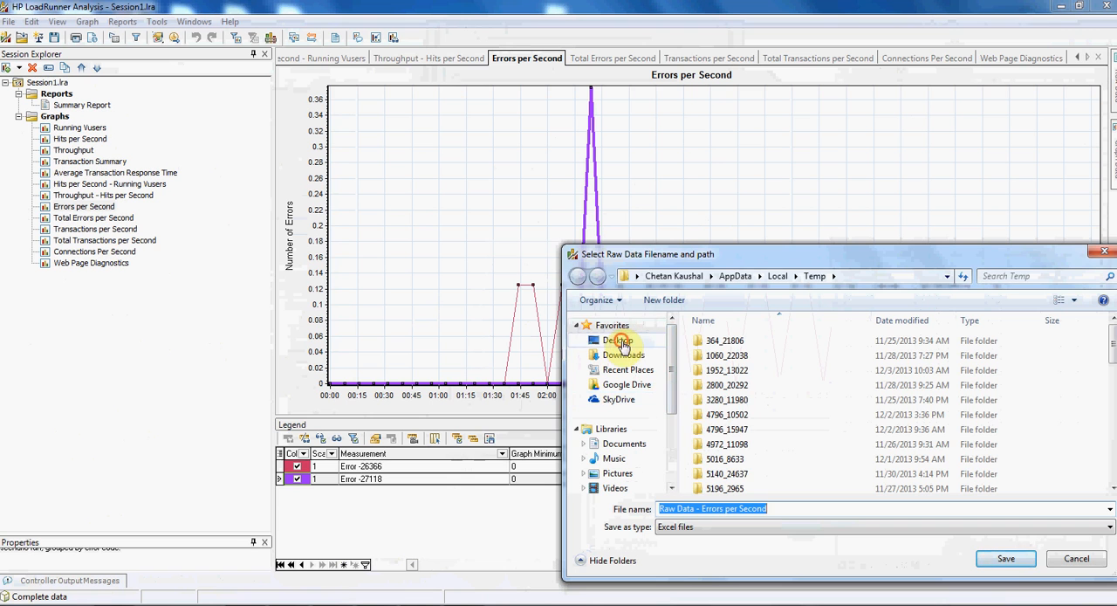
left_click(621, 344)
left_click(981, 559)
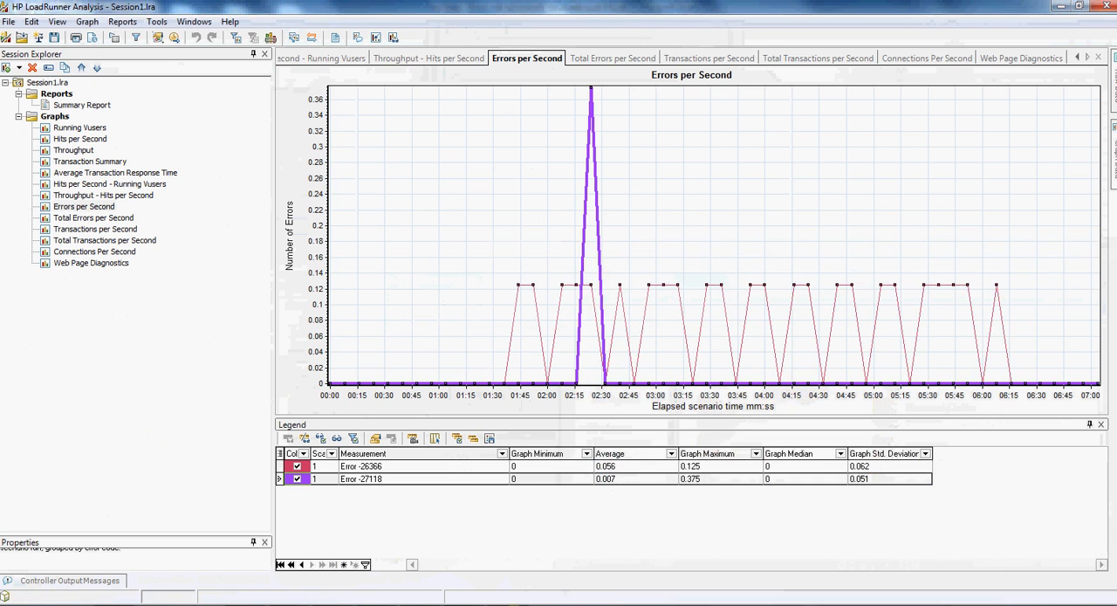
- Switch to the exported Raw Data - Errors per Second.xls in Excel and widen columns A to F and I
mouse_move(506, 602)
left_click(530, 551)
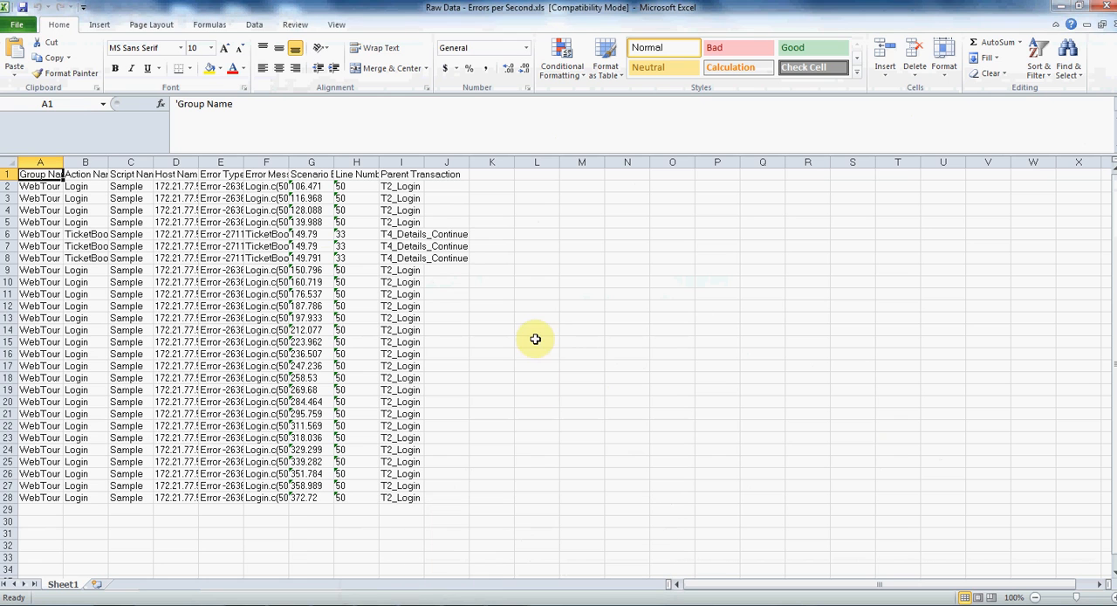
left_click_drag(64, 163, 788, 164)
left_click_drag(922, 163, 977, 162)
- Review the exported error columns, including Parent Transaction, Error Message, Host Name, Error Type, Script Name, Action Name and Group Name
left_click(917, 164)
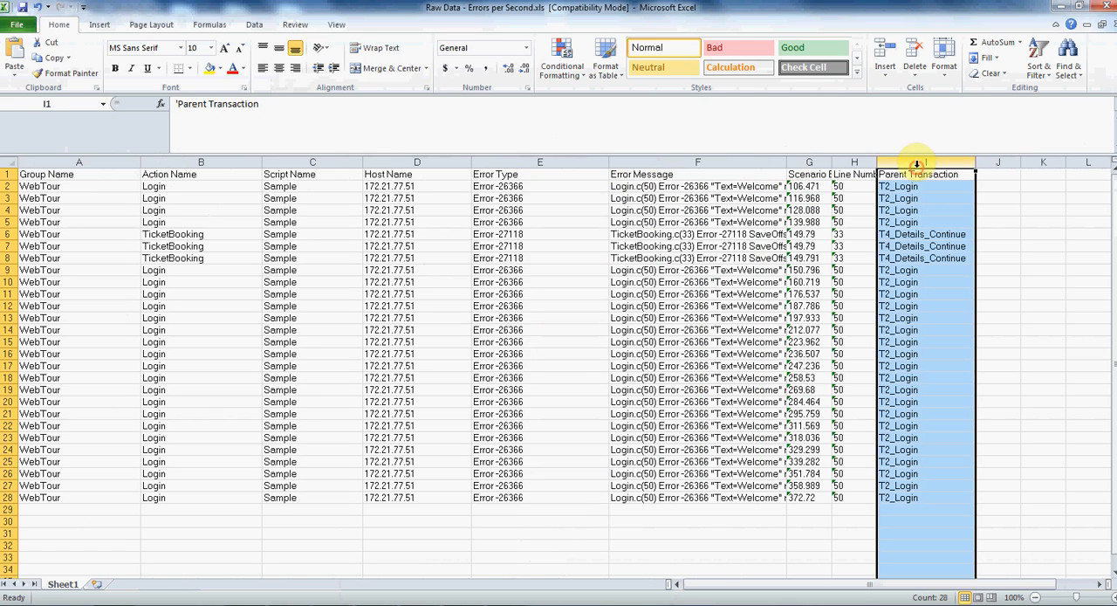
left_click(689, 162)
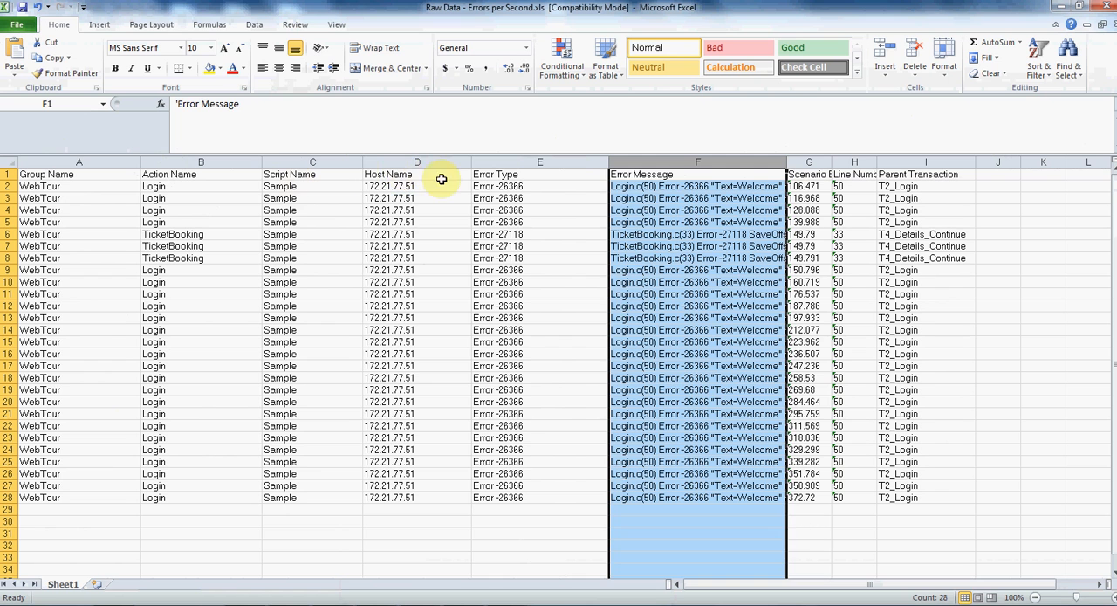
left_click(416, 162)
left_click(543, 159)
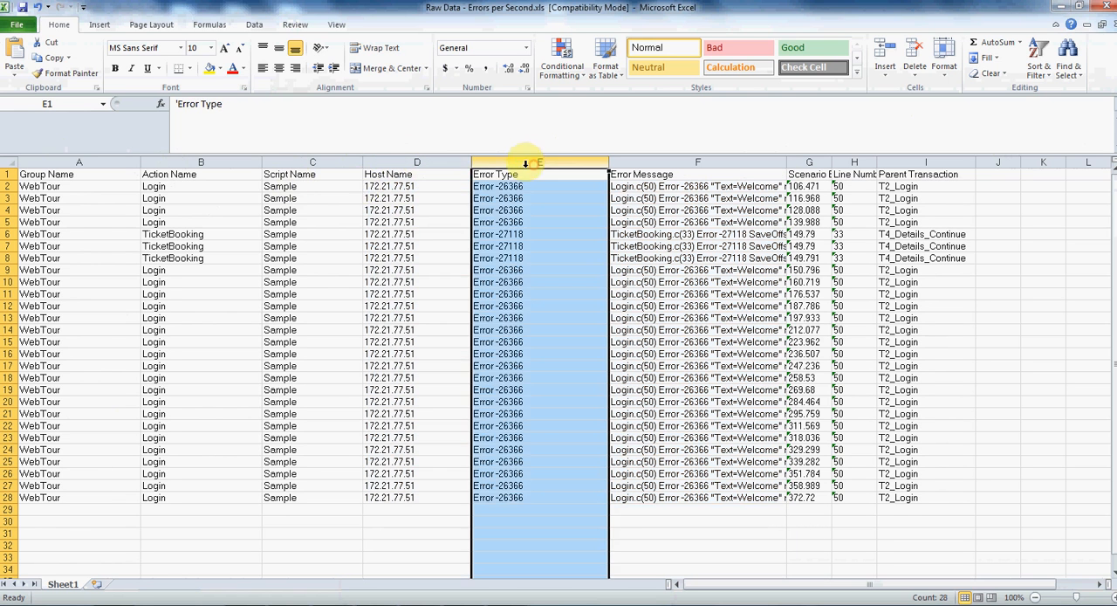
left_click(289, 163)
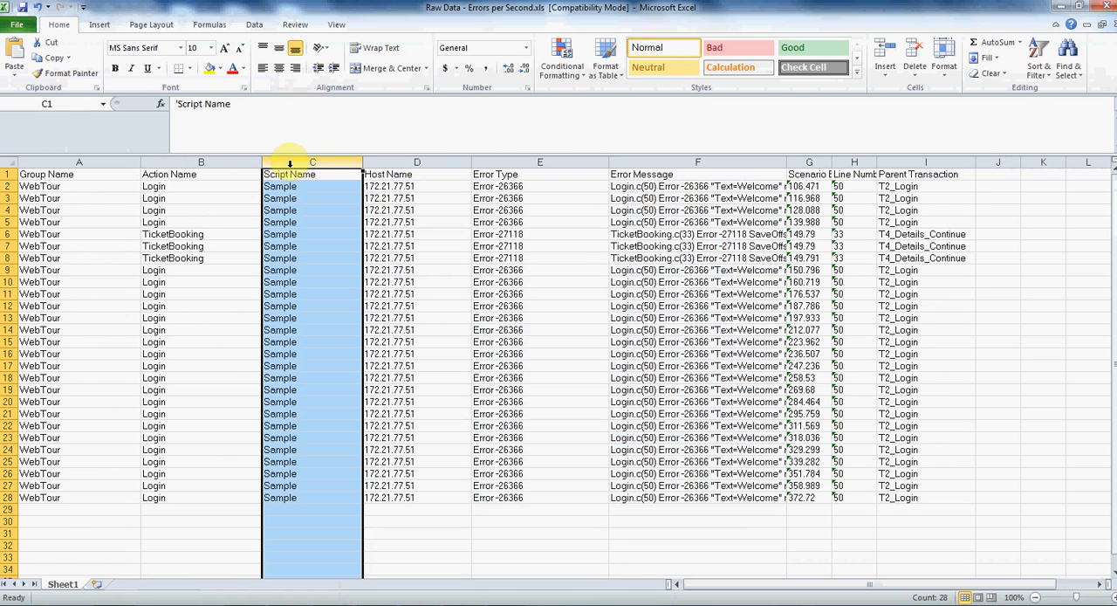
left_click(174, 162)
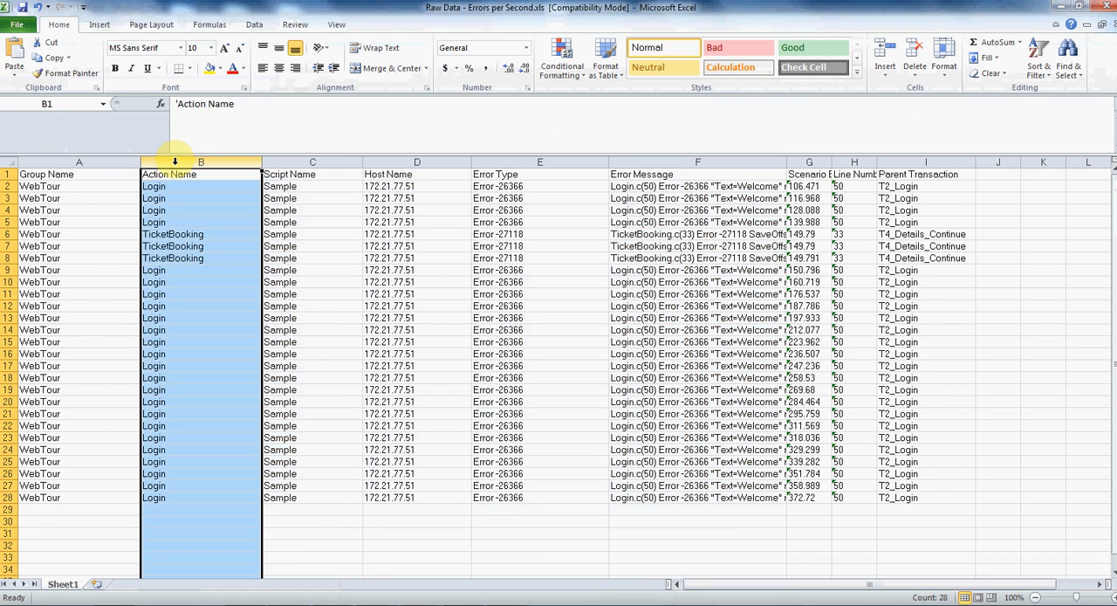
left_click(78, 163)
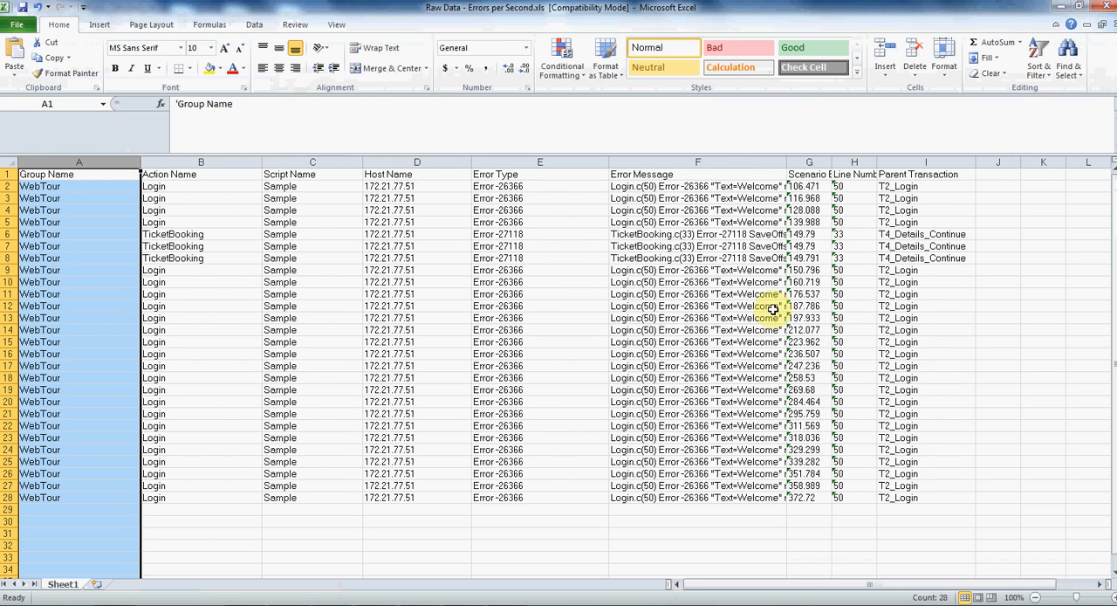
left_click(685, 163)
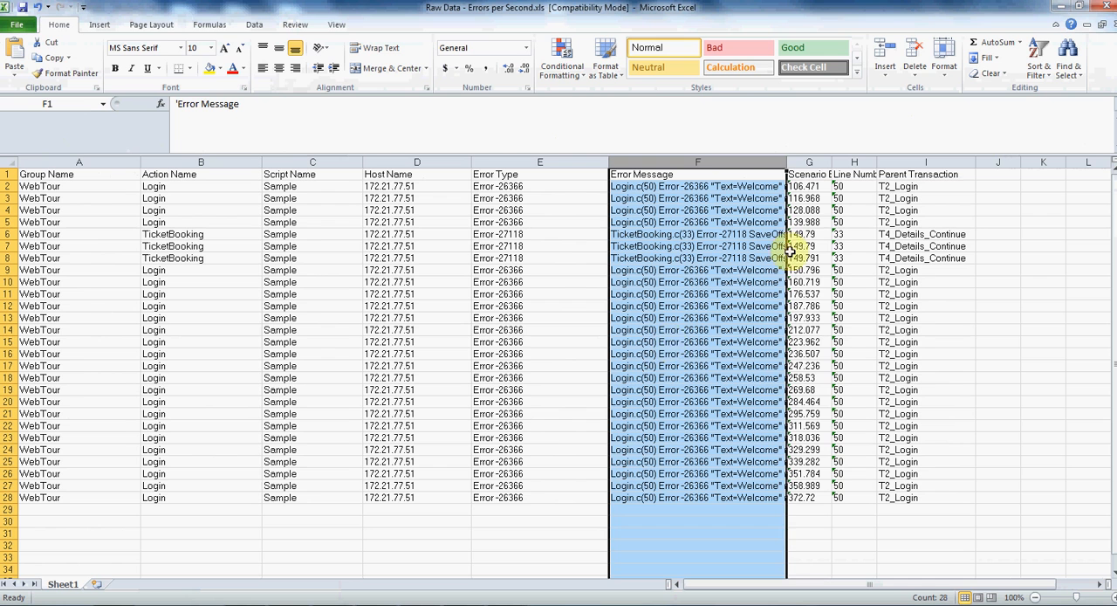
- Widen the Error Message column and read the full TicketBooking error in row 6, marking the SaveLen and found value lengths
left_click_drag(785, 163, 950, 163)
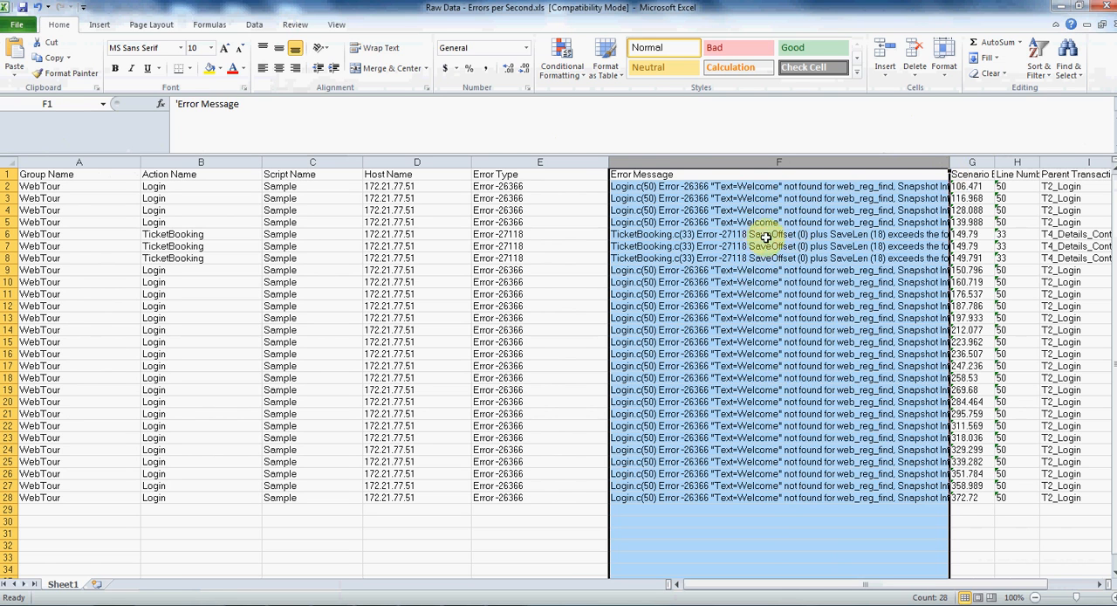
left_click(862, 234)
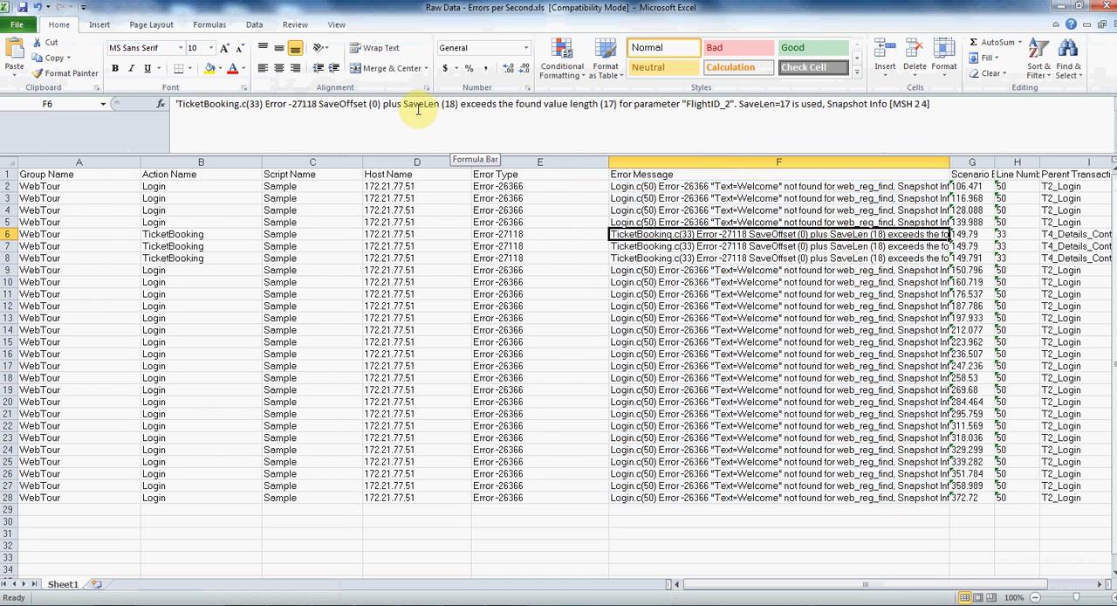
left_click_drag(404, 104, 460, 104)
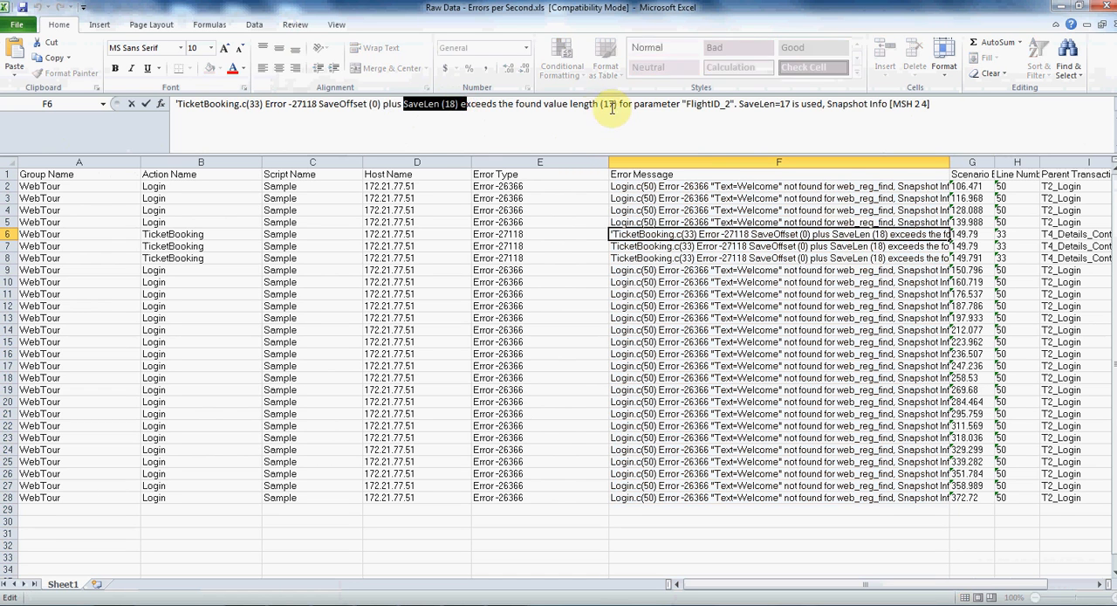
left_click_drag(590, 104, 617, 104)
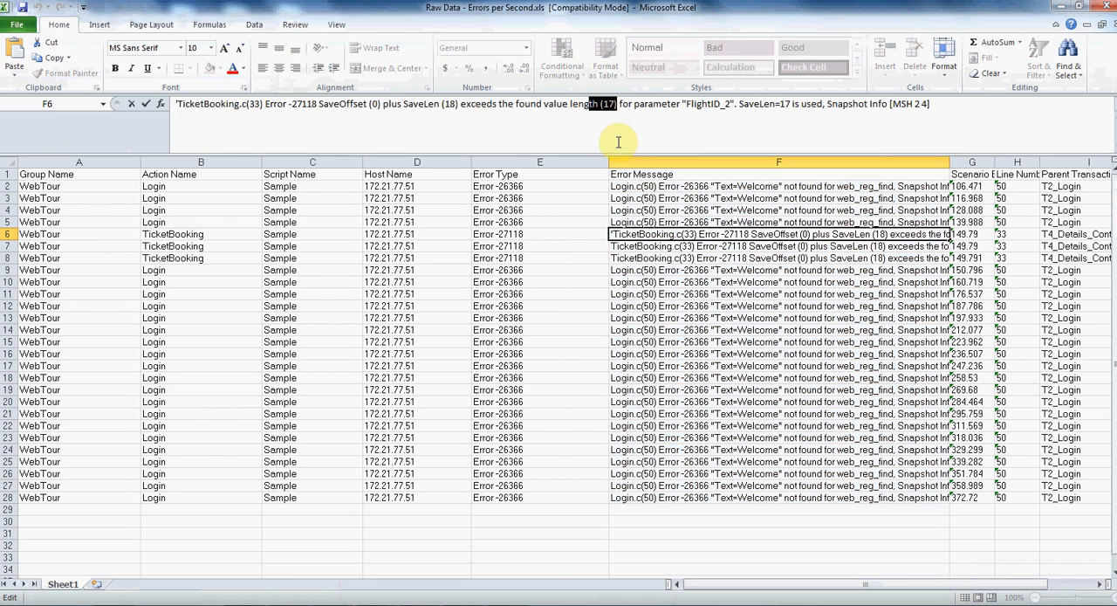
- Close the exported workbook without saving, minimize Excel and return to the Errors per Second graph in LoadRunner Analysis
left_click(1104, 12)
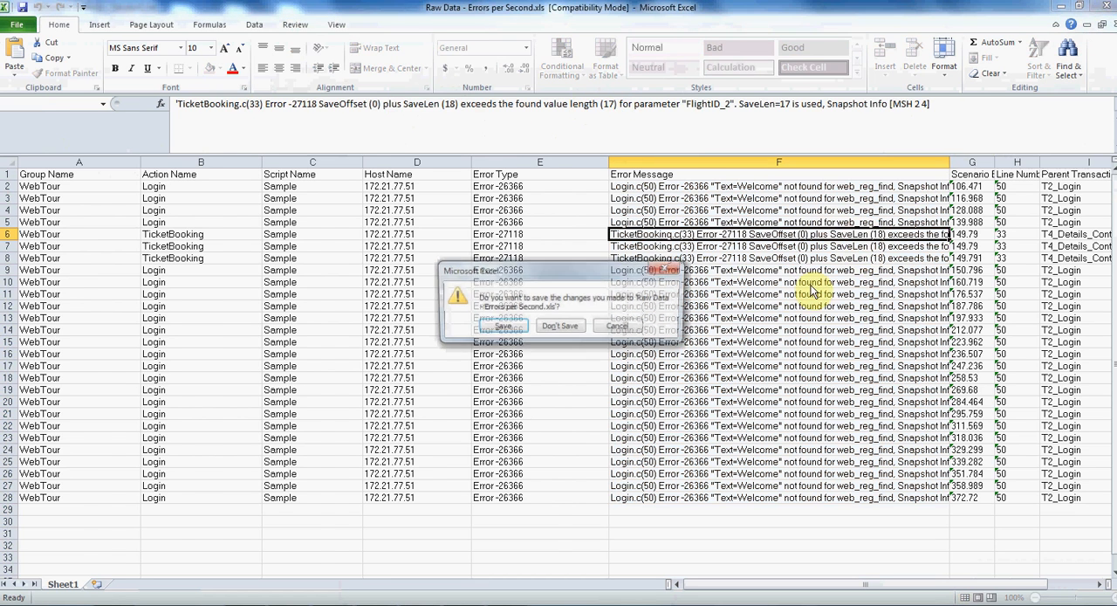
left_click(563, 326)
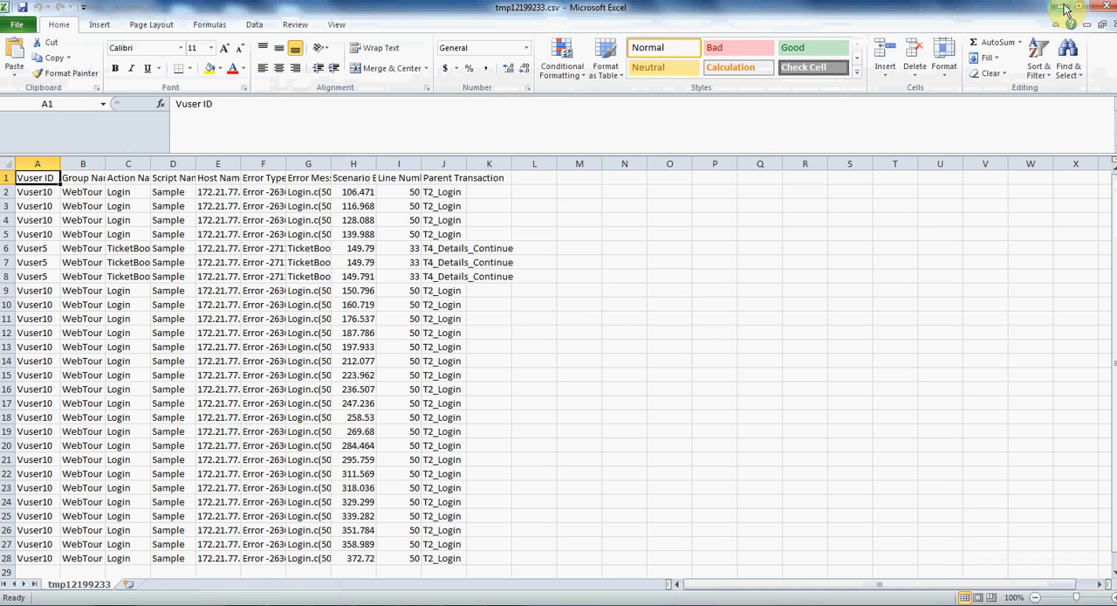
left_click(1065, 9)
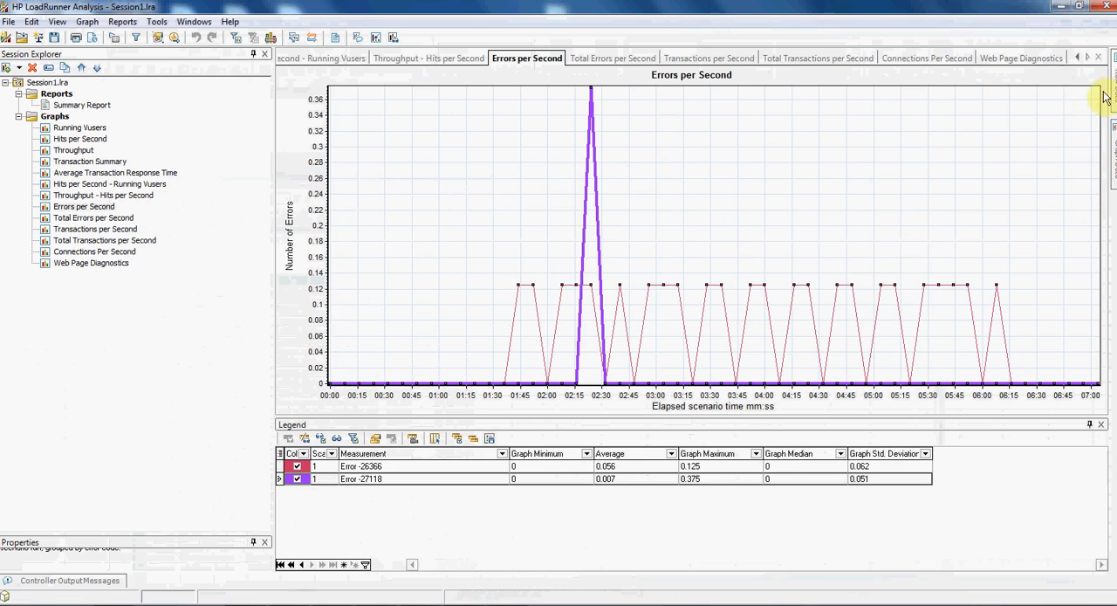
mouse_move(1116, 85)
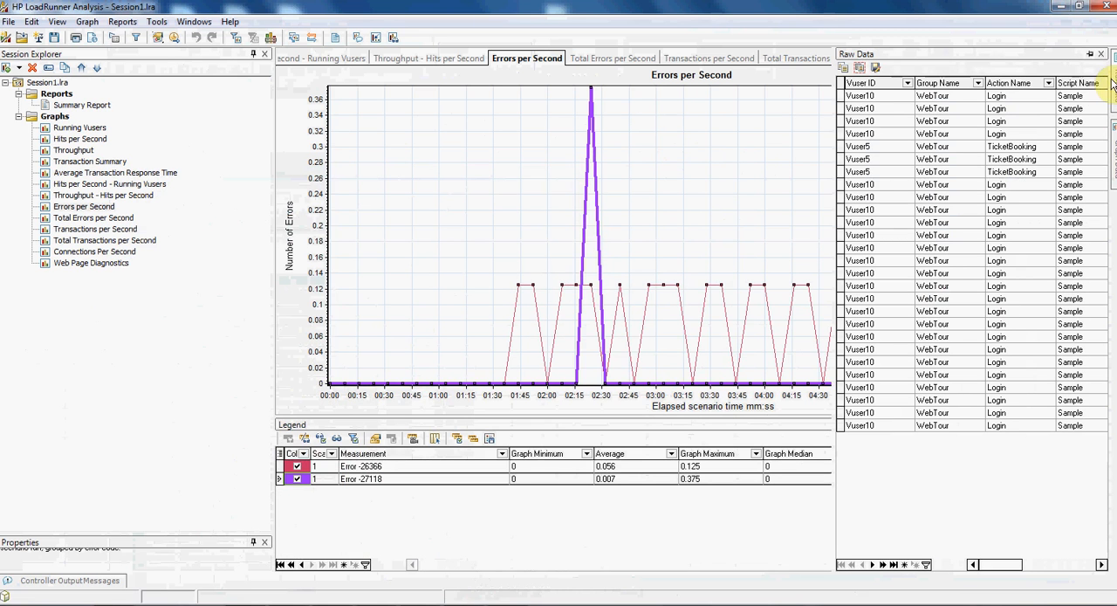
left_click(736, 165)
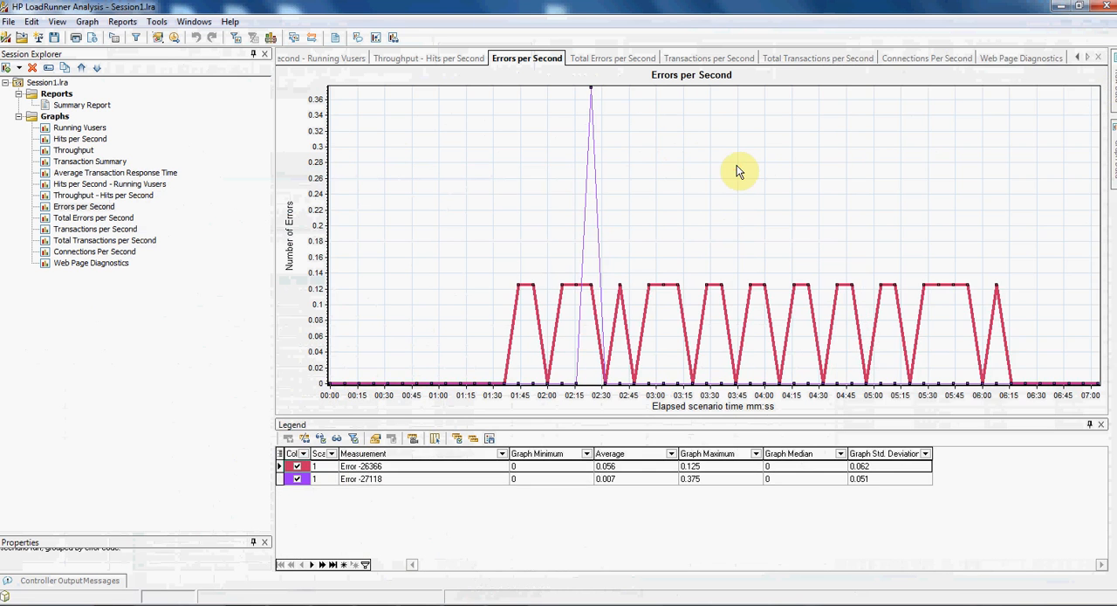
- View the Total Errors per Second graph and highlight the T1_Launch, T2_Login and T3_ClickFlight measurements in Transactions per Second
left_click(131, 219)
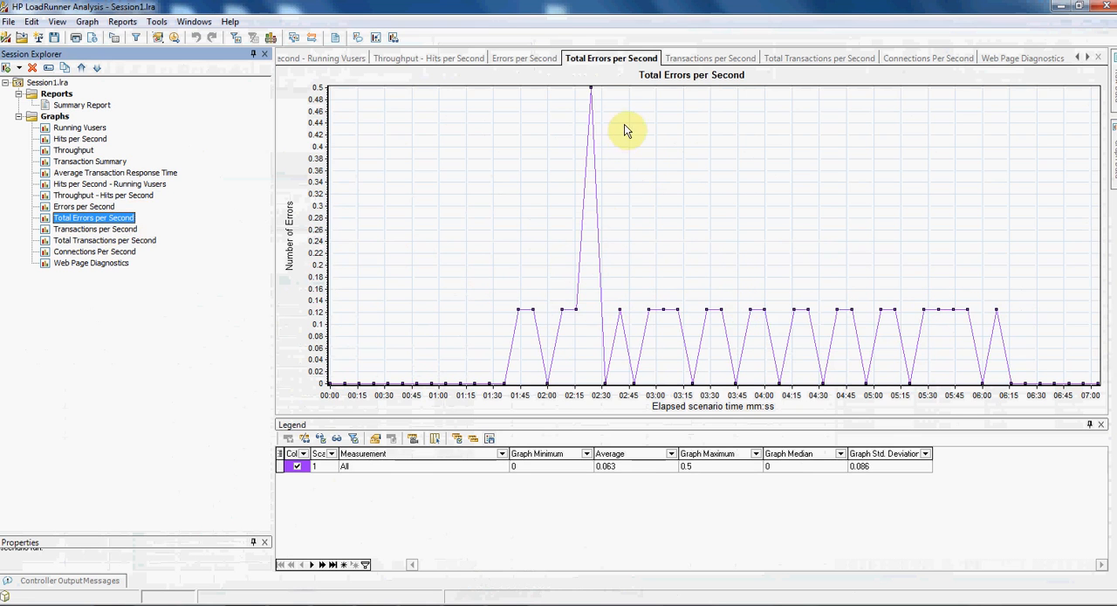
left_click(122, 232)
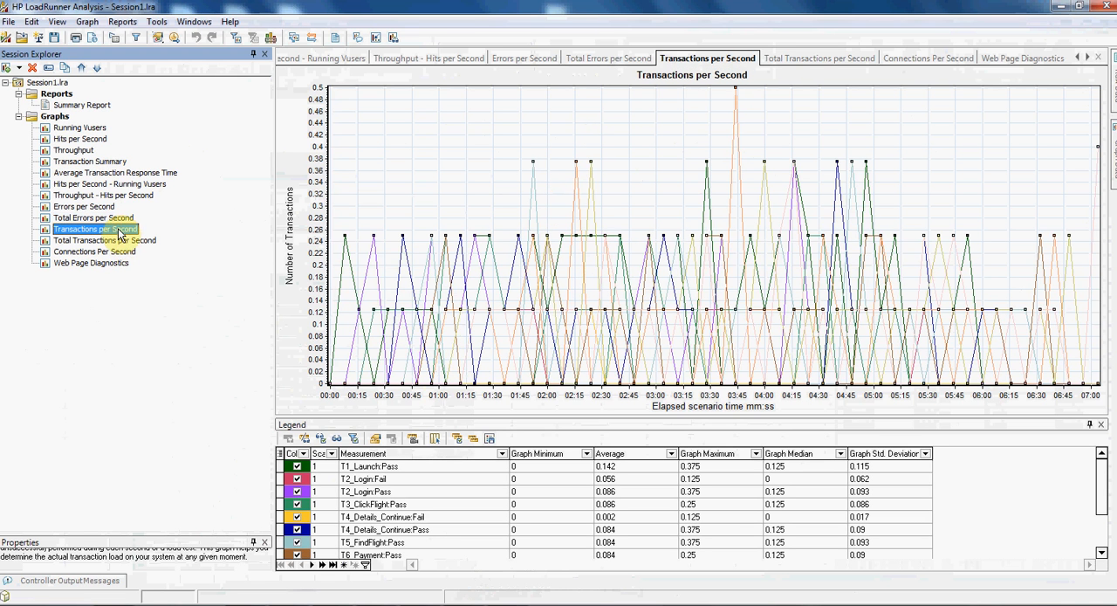
left_click(431, 471)
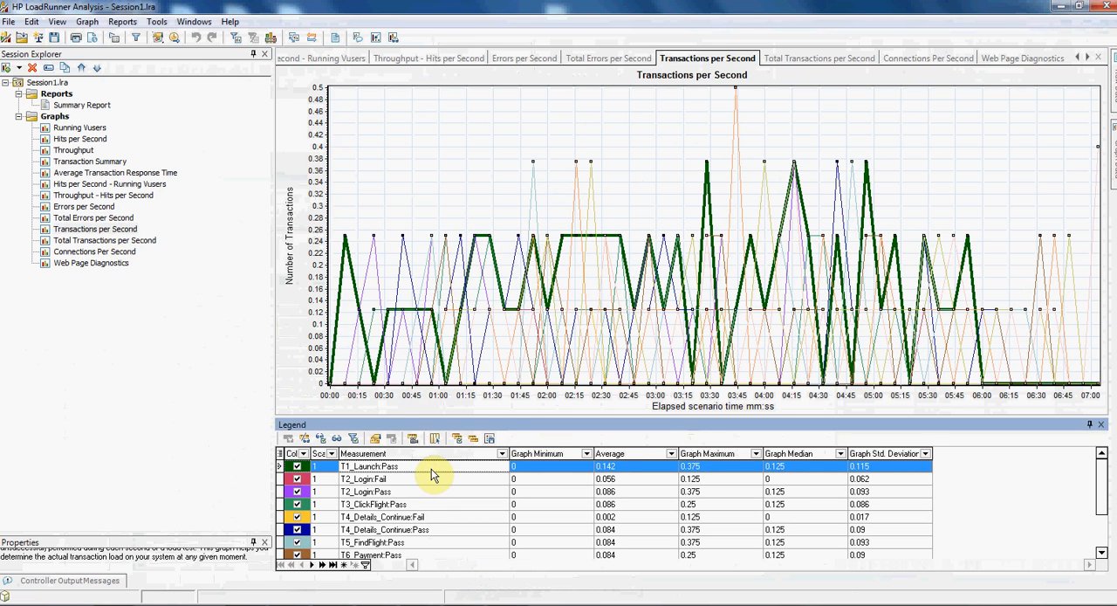
left_click(419, 479)
left_click(417, 493)
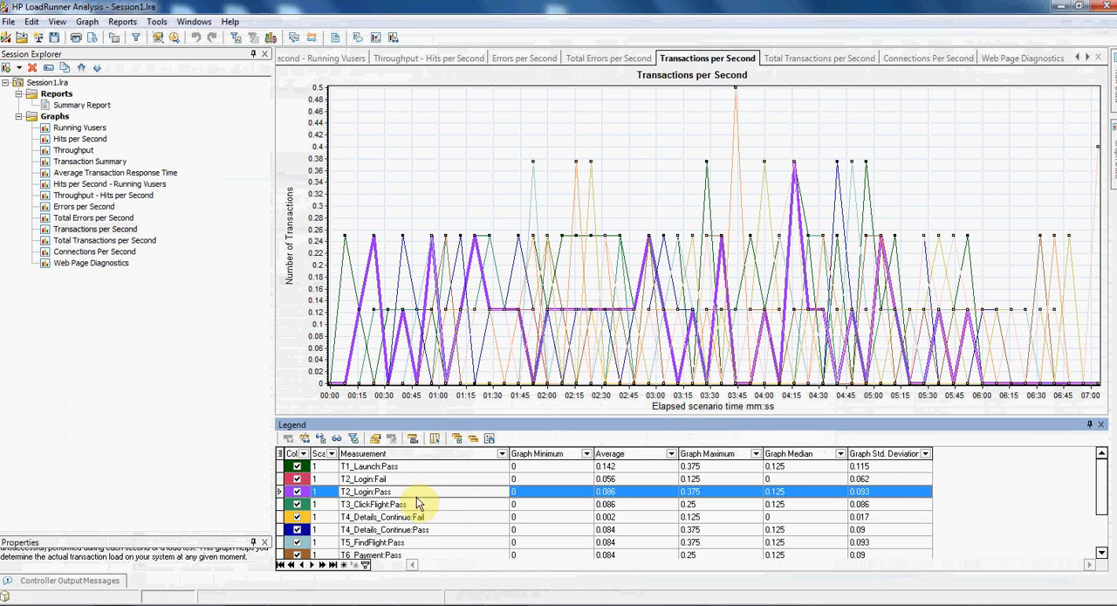
left_click(409, 506)
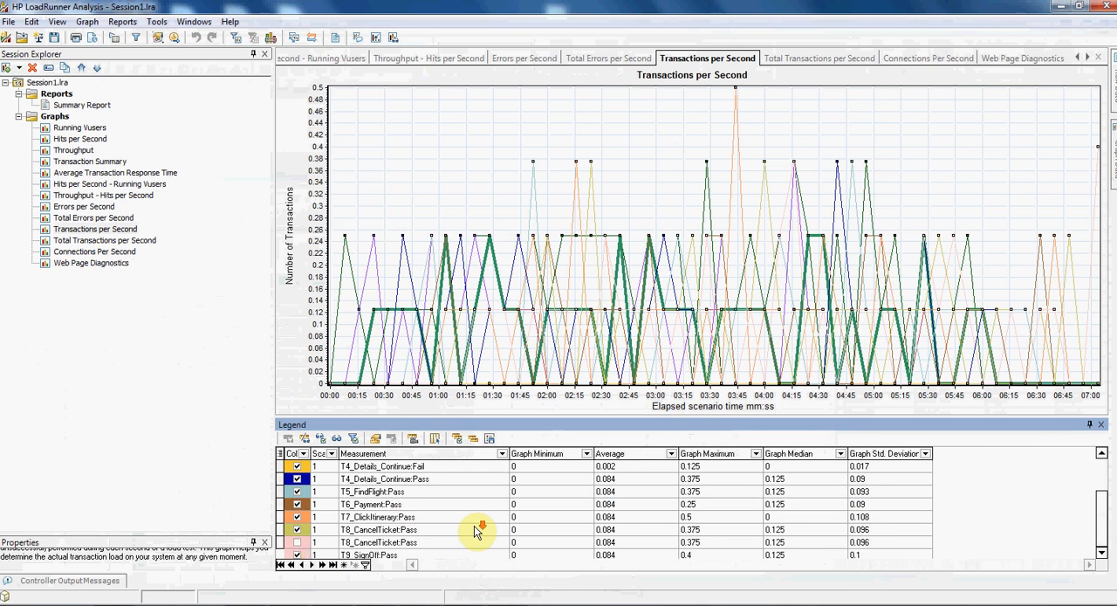
- Review the remaining Transactions per Second measurements and highlight the Fail and Pass lines in the Total Transactions per Second graph
scroll(473, 530, "down", 2)
scroll(474, 521, "up", 2)
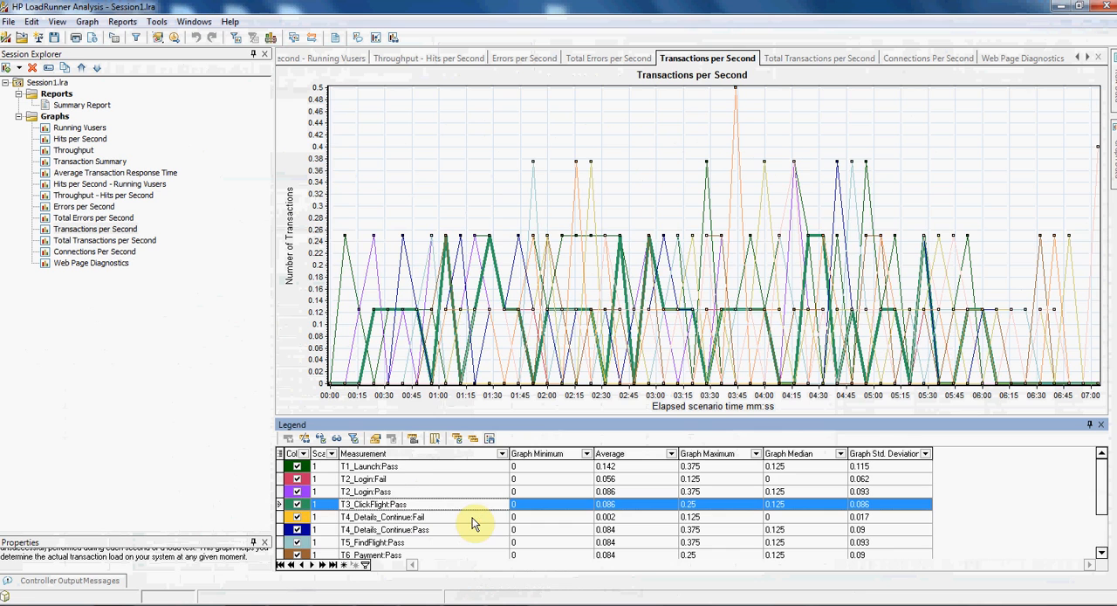
left_click(103, 241)
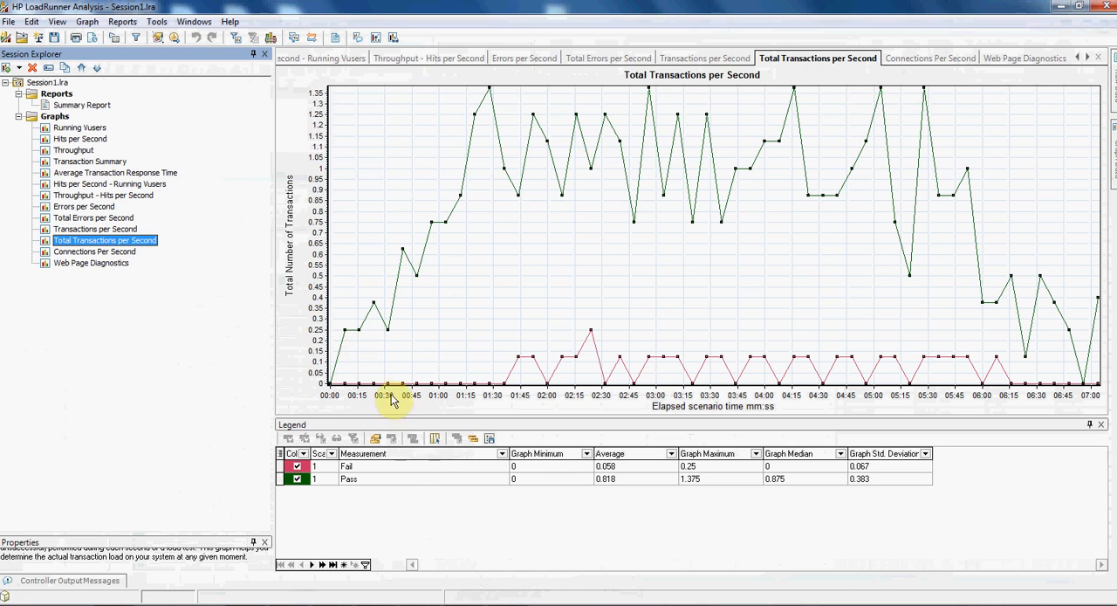
left_click(410, 467)
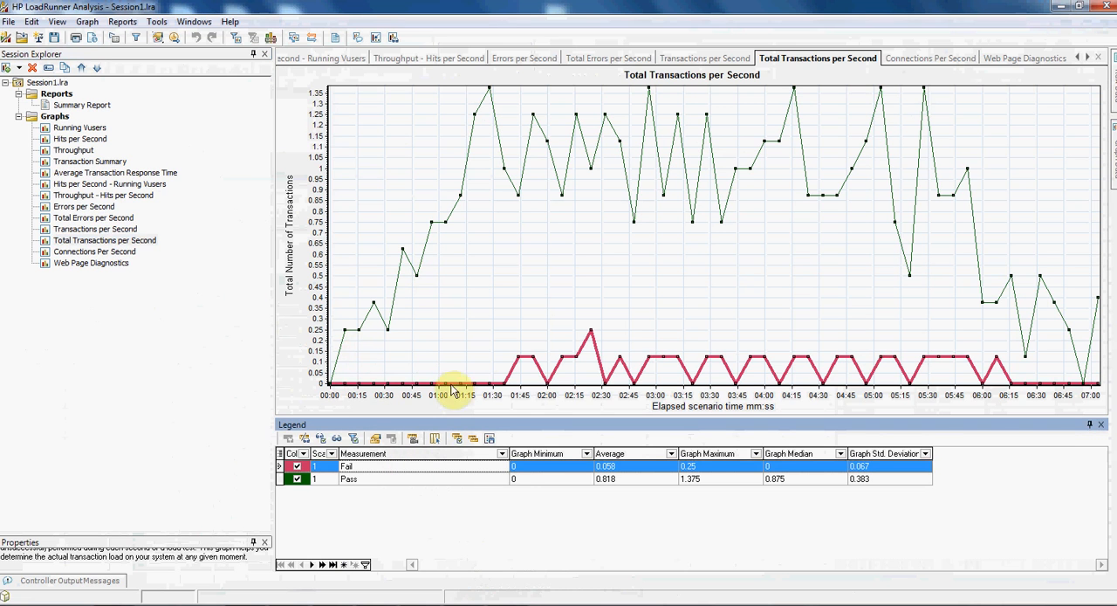
left_click(464, 478)
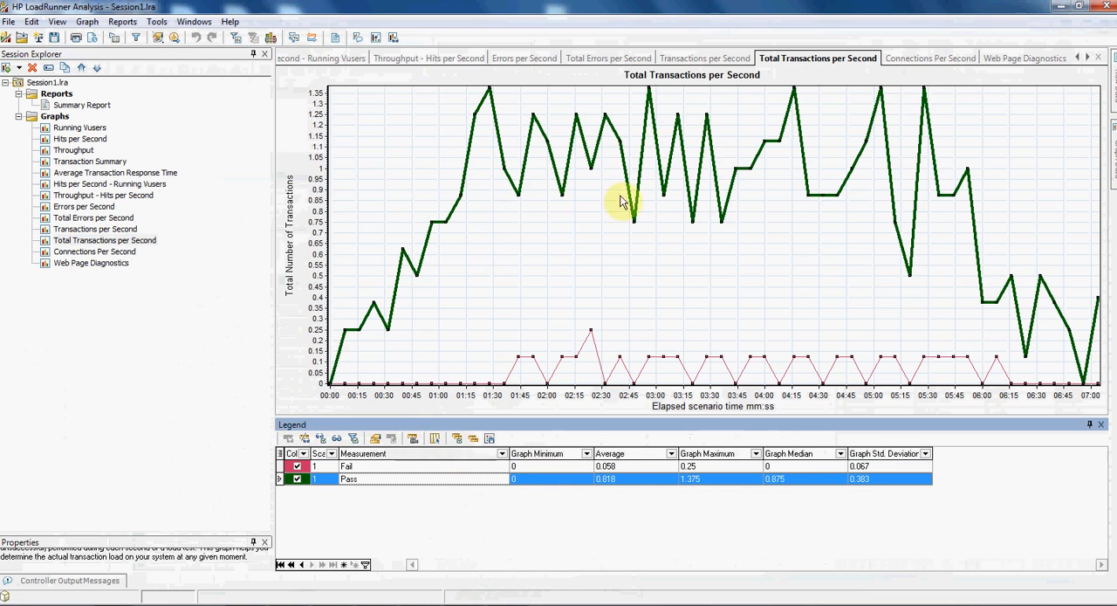
- View the Connections Per Second and Web Page Diagnostics graphs and return through the earlier graphs to Average Transaction Response Time
left_click(93, 253)
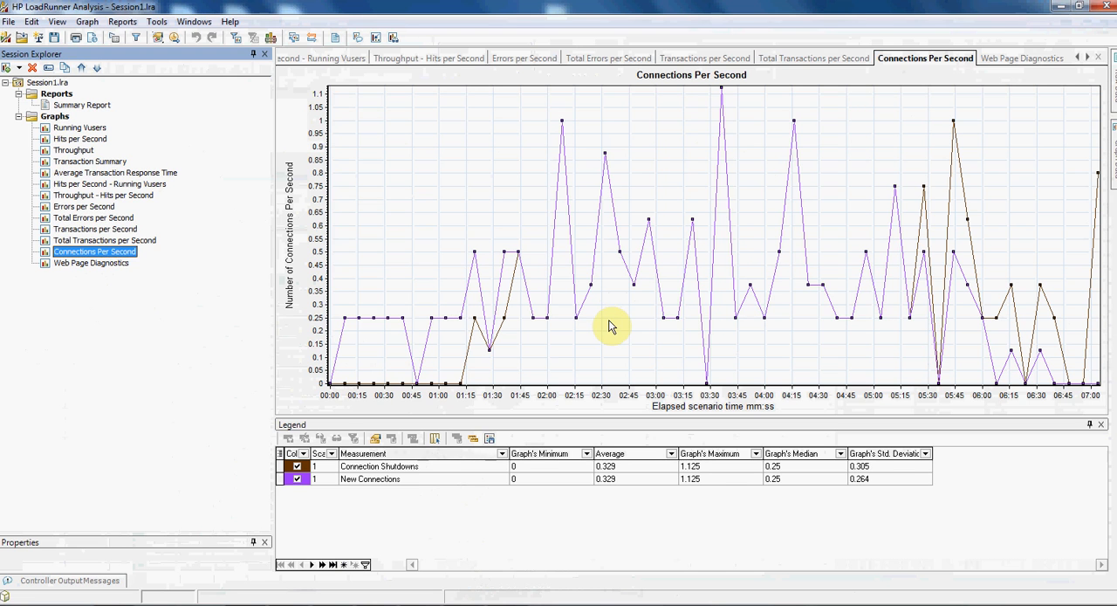
left_click(103, 265)
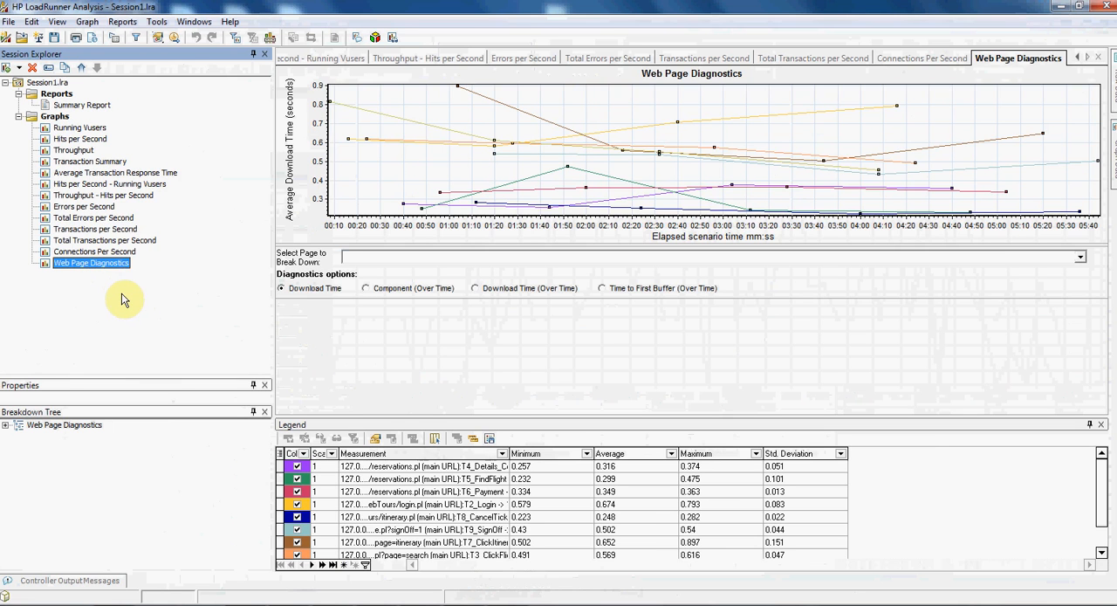
left_click(96, 251)
left_click(94, 227)
left_click(96, 218)
left_click(91, 194)
left_click(89, 172)
left_click(160, 185)
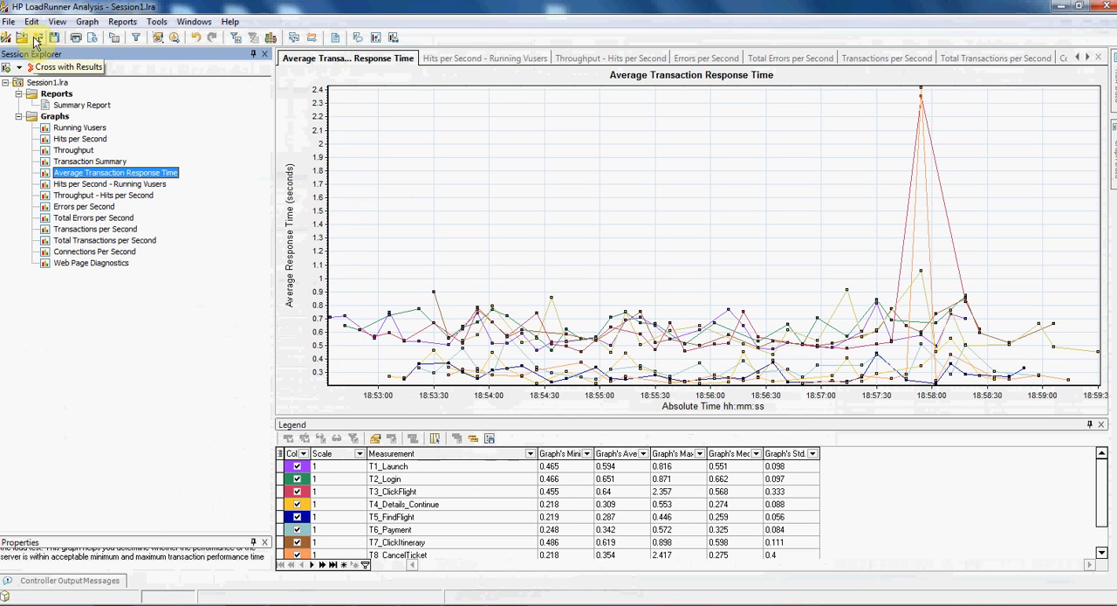
- Open the scenario run-time settings and review the Run Logic, Pacing, Log and Think Time options
left_click(113, 43)
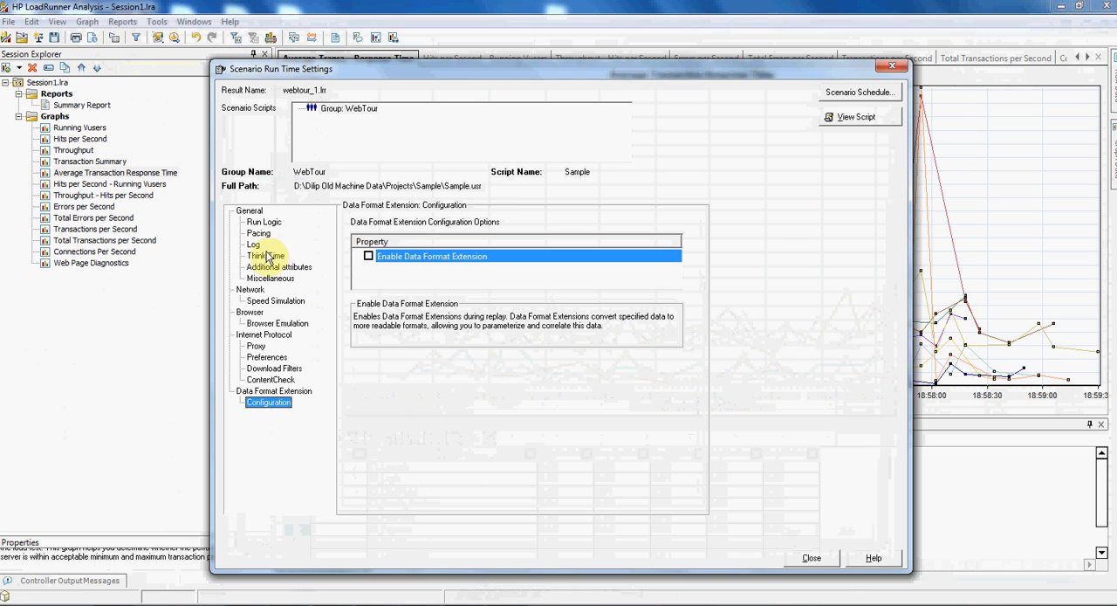
left_click(265, 222)
left_click(258, 233)
left_click(254, 244)
left_click(259, 256)
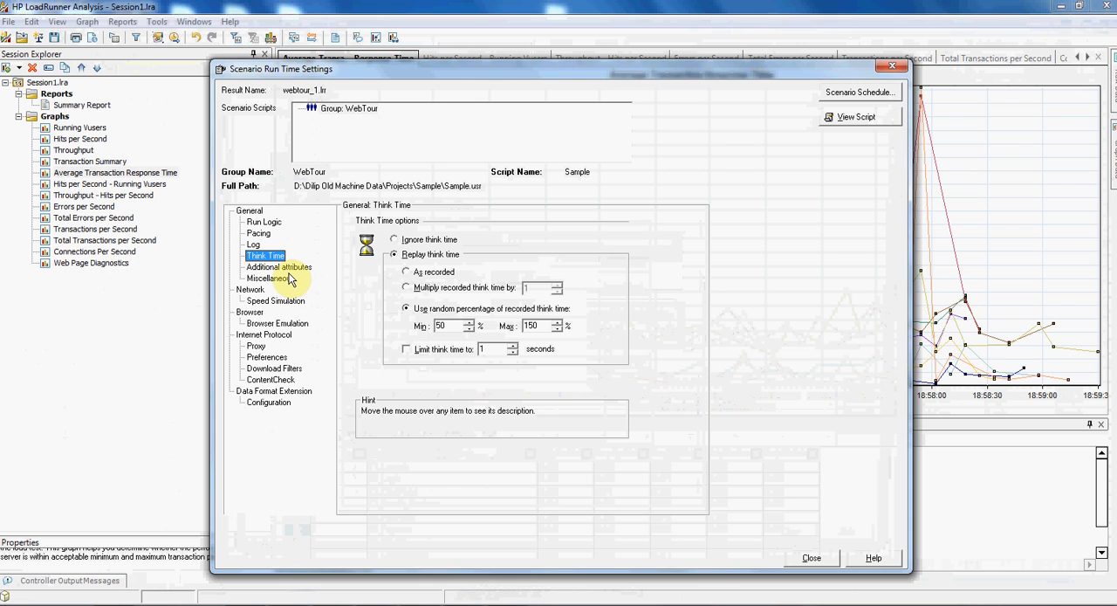
- Review the remaining run-time settings, from Additional attributes and Miscellaneous to ContentCheck and Data Format Extension Configuration, and close the settings
left_click(278, 266)
left_click(272, 278)
left_click(271, 302)
left_click(276, 323)
left_click(257, 346)
left_click(272, 368)
left_click(263, 403)
left_click(271, 380)
left_click(812, 558)
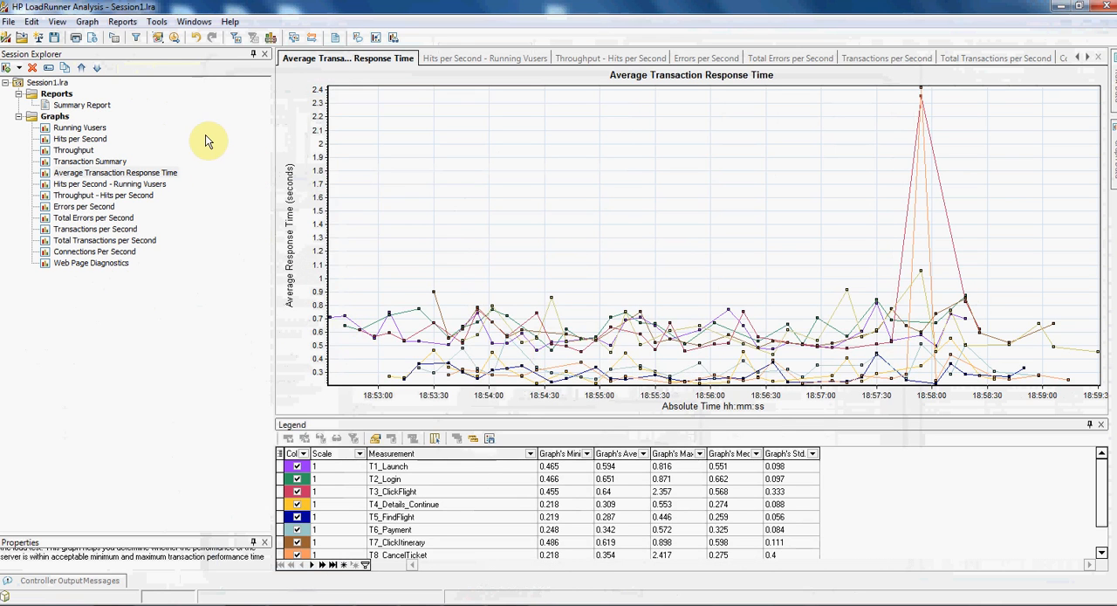
- Start a new report based on the High level report (for single run) template and read its description
left_click(122, 21)
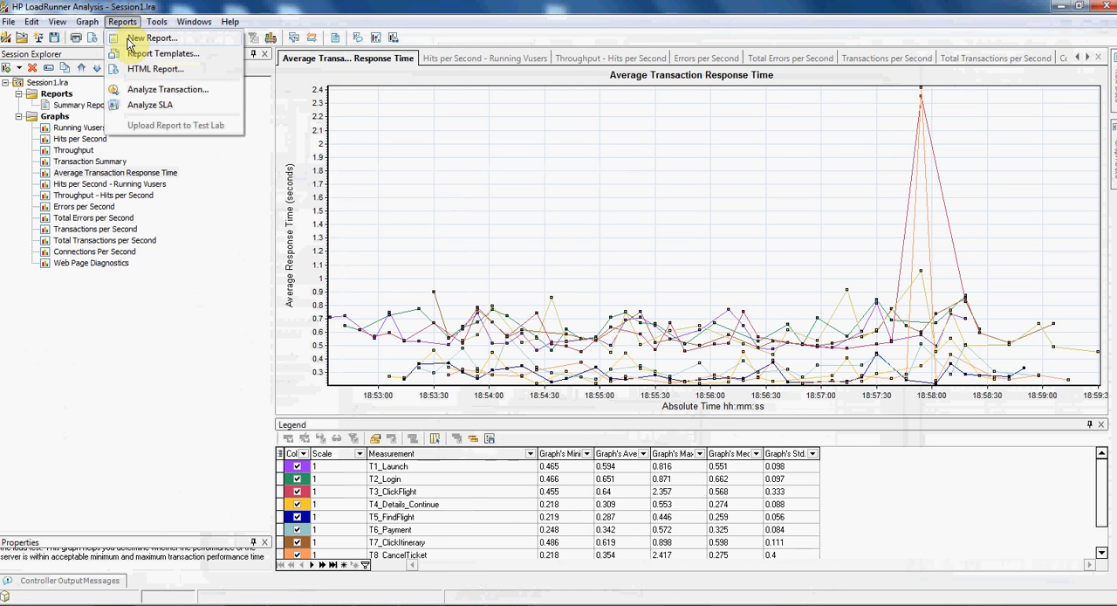
left_click(139, 38)
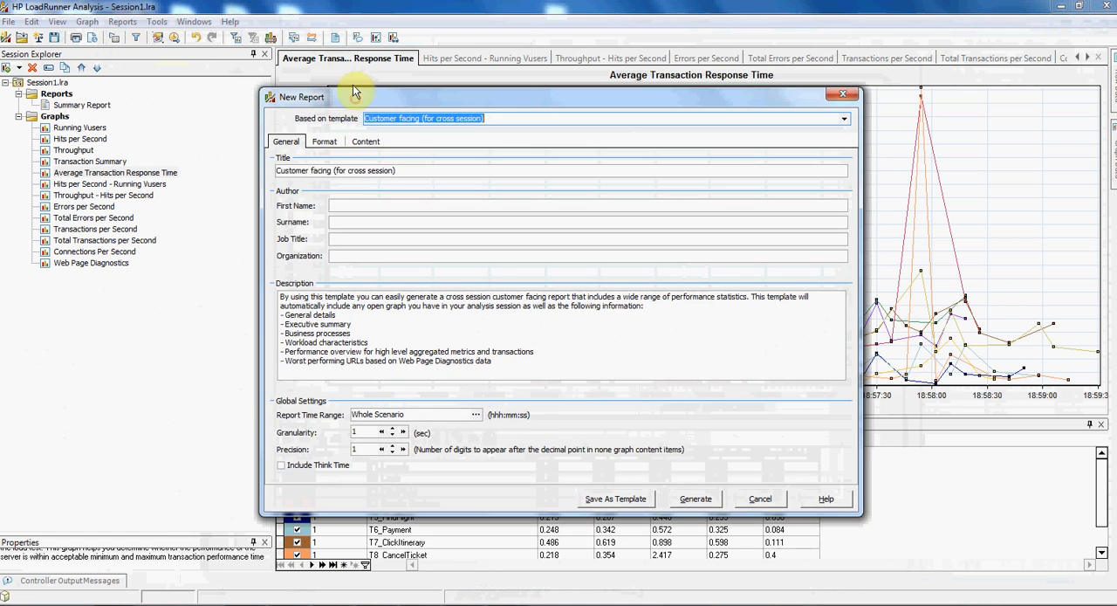
left_click(838, 91)
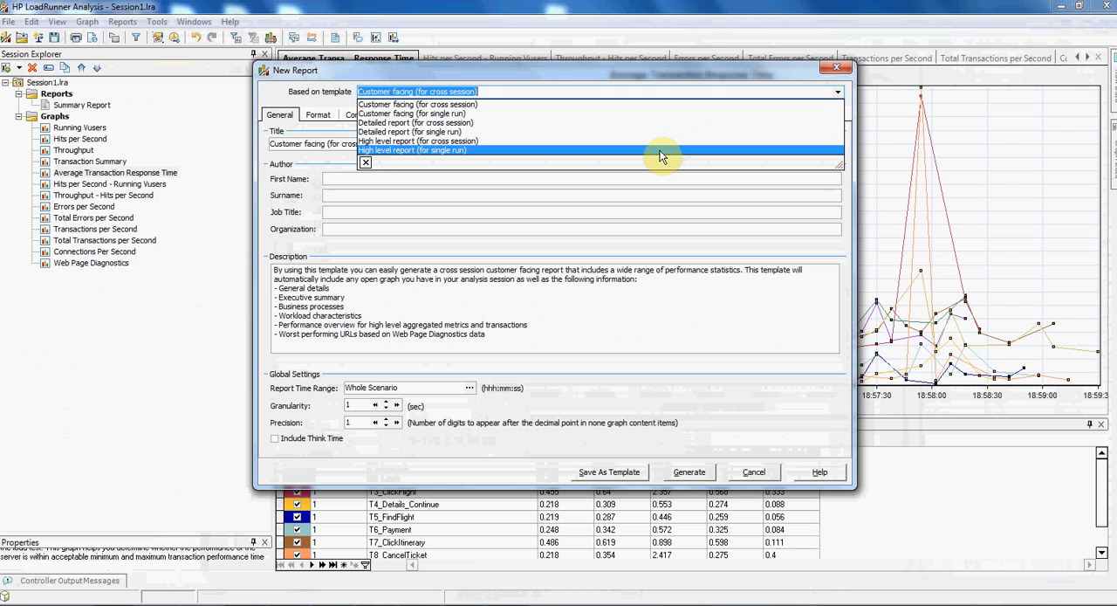
left_click(661, 150)
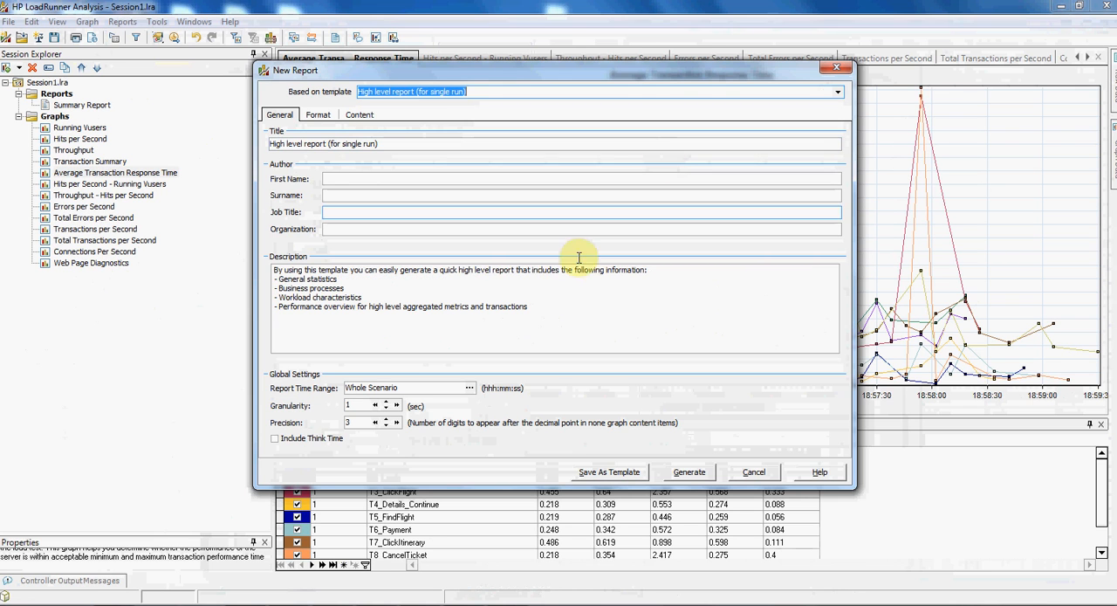
left_click_drag(557, 318, 266, 264)
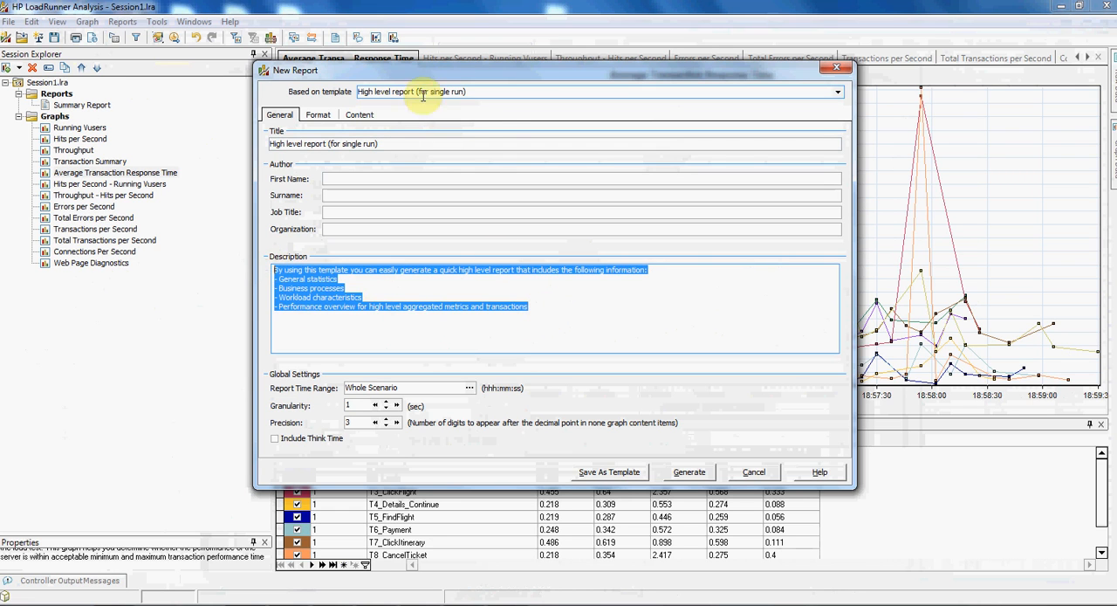
left_click(550, 314)
left_click_drag(546, 306, 268, 266)
left_click(447, 319)
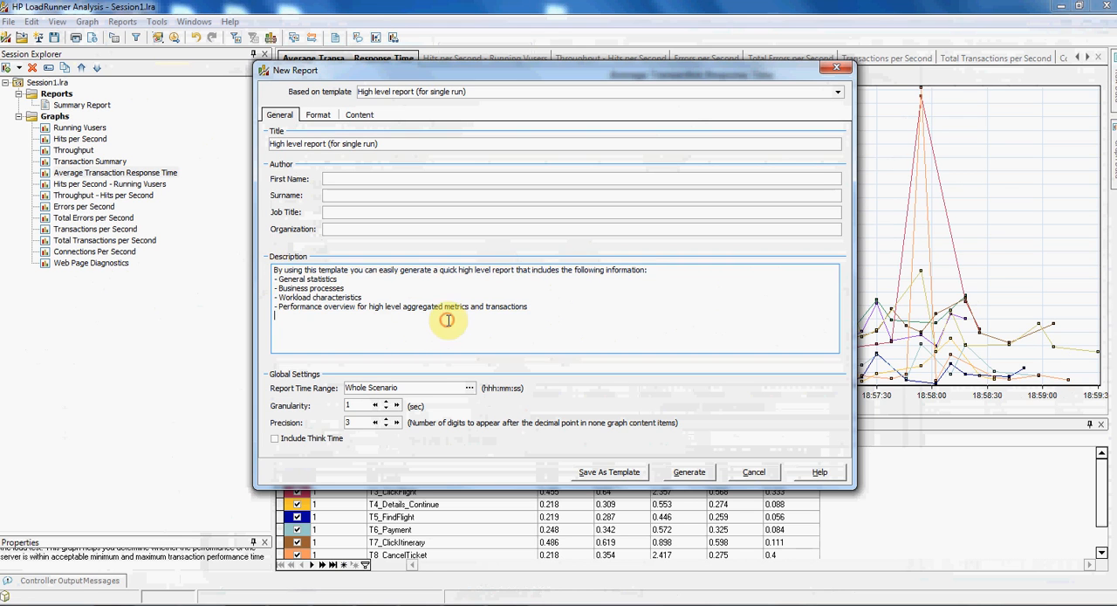
- Switch the report template to Detailed report (for single run) and read through its description
left_click(835, 94)
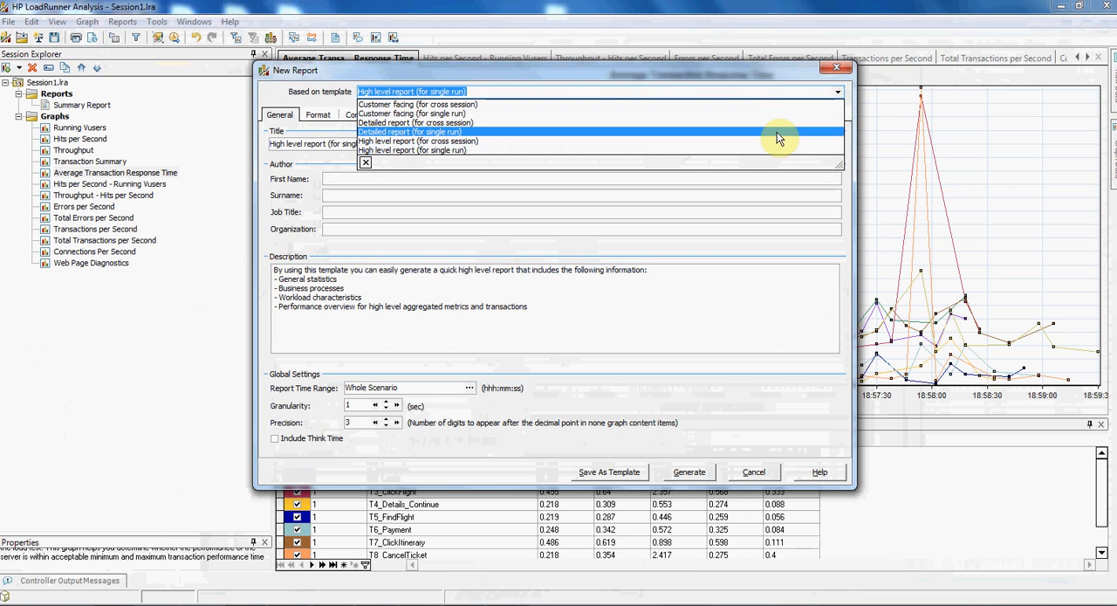
left_click(777, 133)
left_click_drag(491, 324, 269, 272)
left_click(391, 297)
left_click_drag(517, 328, 263, 272)
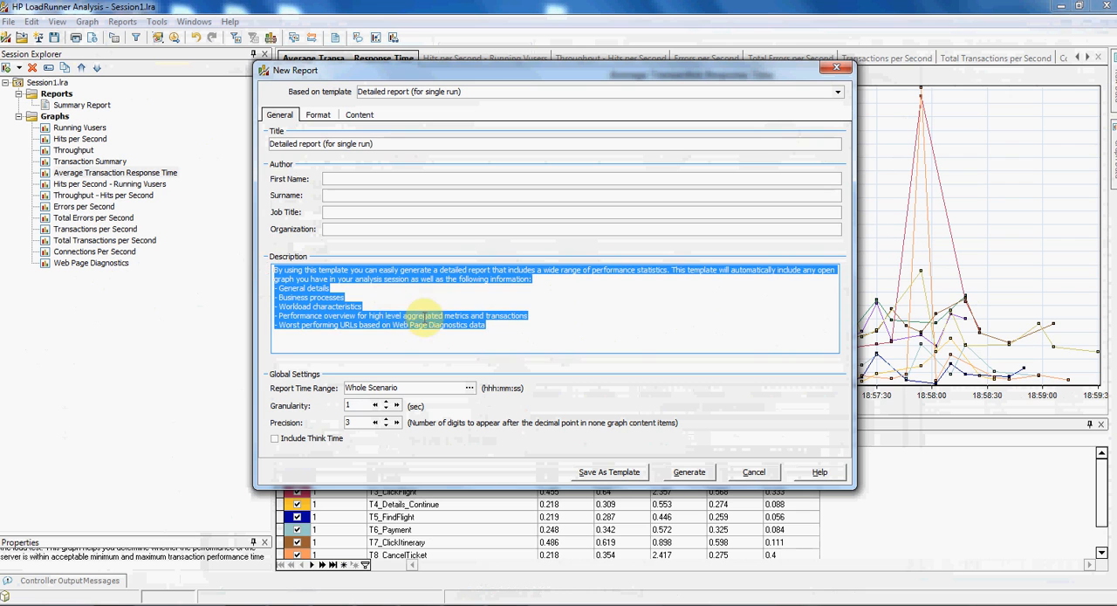
left_click(424, 306)
left_click_drag(517, 331, 271, 263)
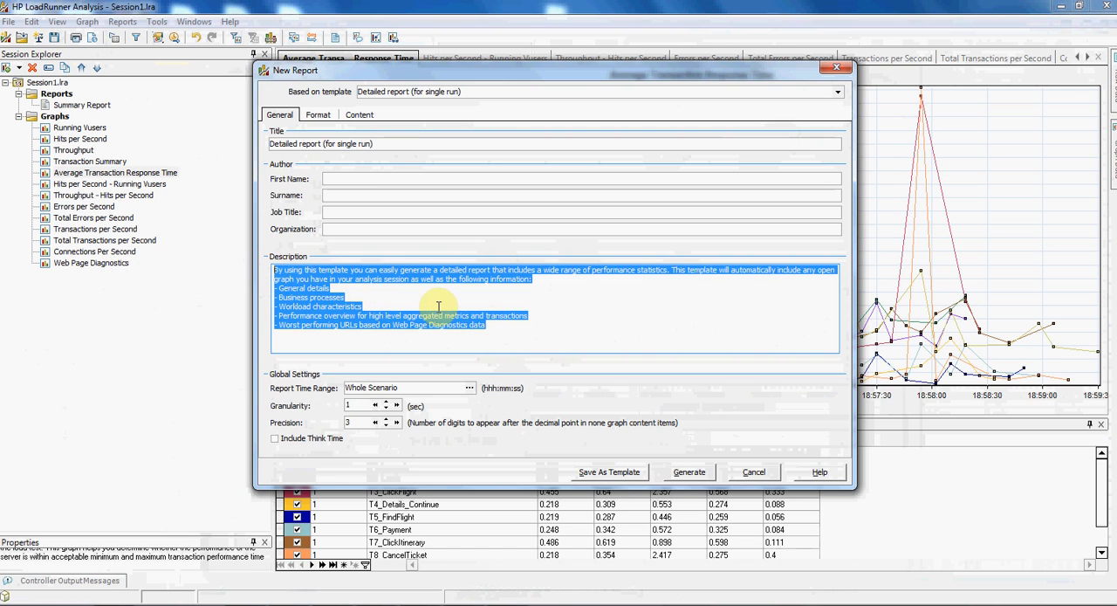
- Base the report on the Customer facing (for single run) template and title it Demo Report
left_click(837, 92)
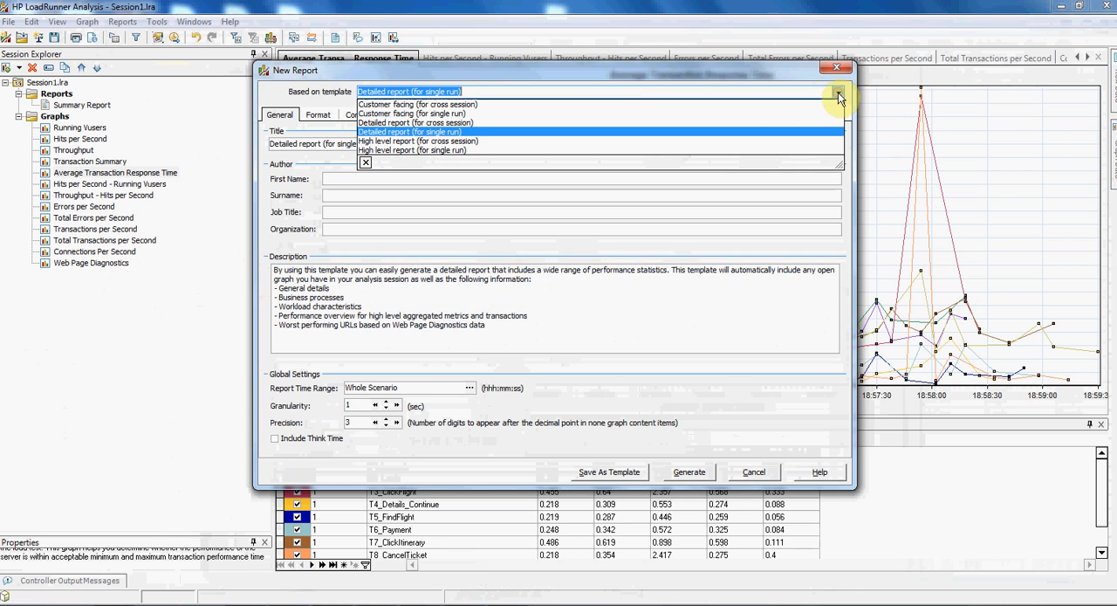
left_click(795, 115)
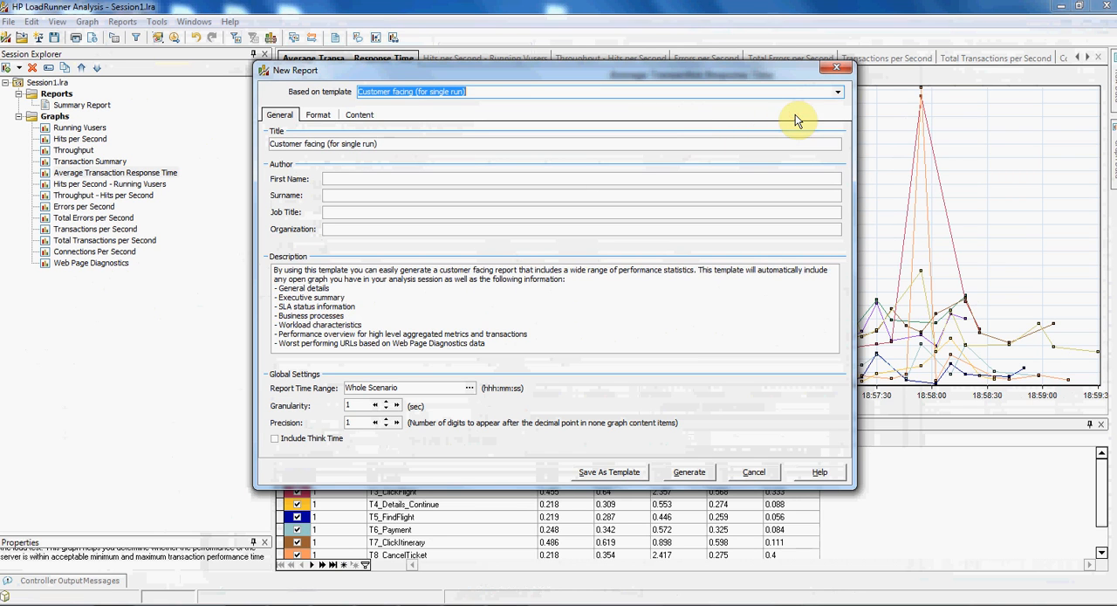
left_click_drag(394, 142, 266, 145)
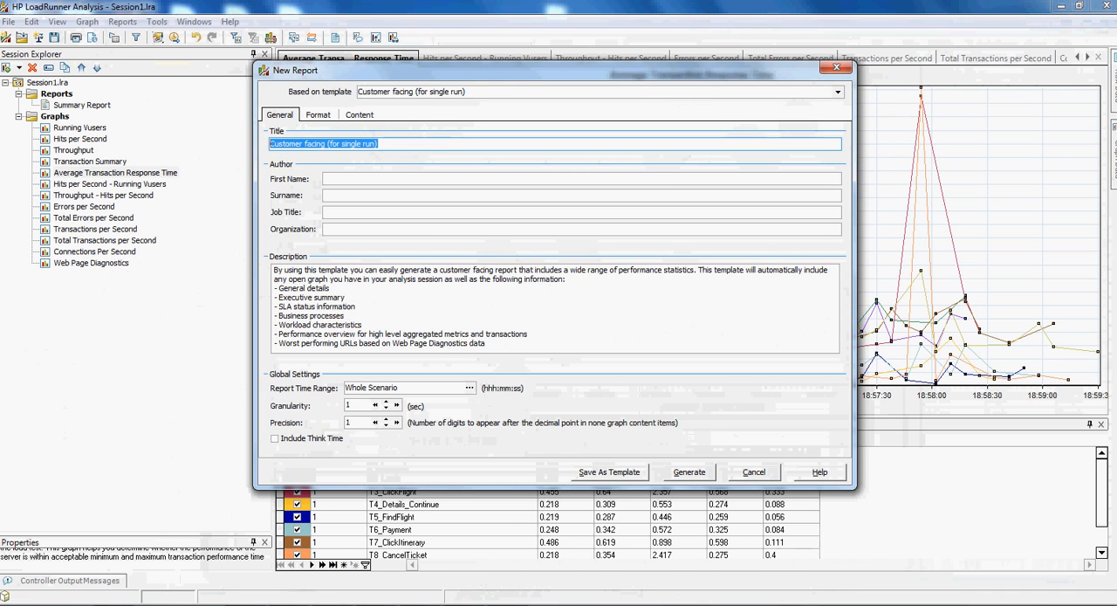
type("Demo Report")
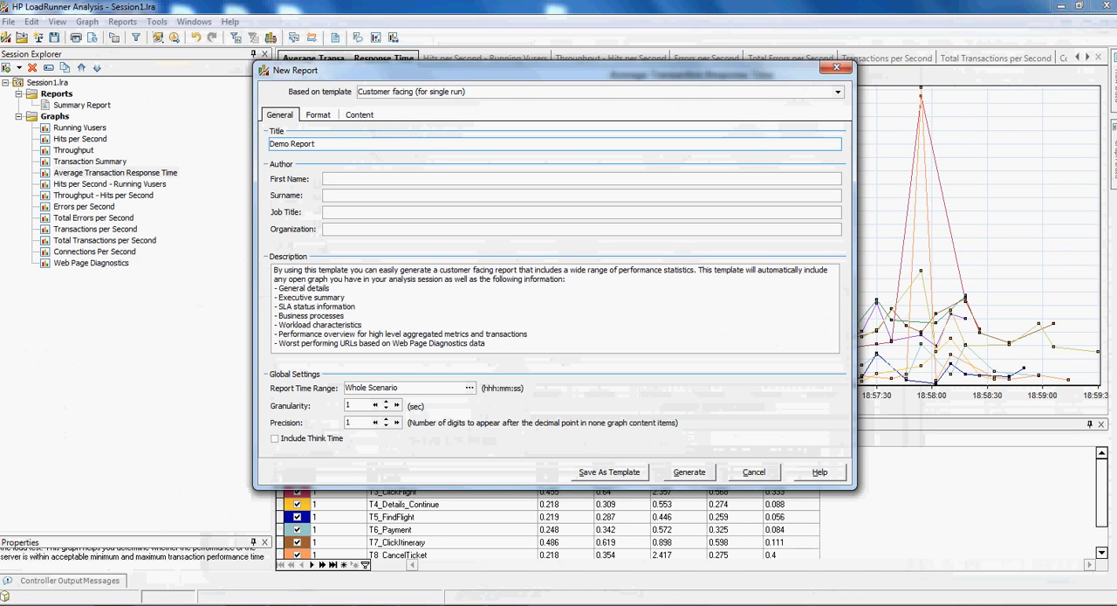
- Fill in the author's first name and the organization ABC, and generate the report
left_click(389, 173)
type("John")
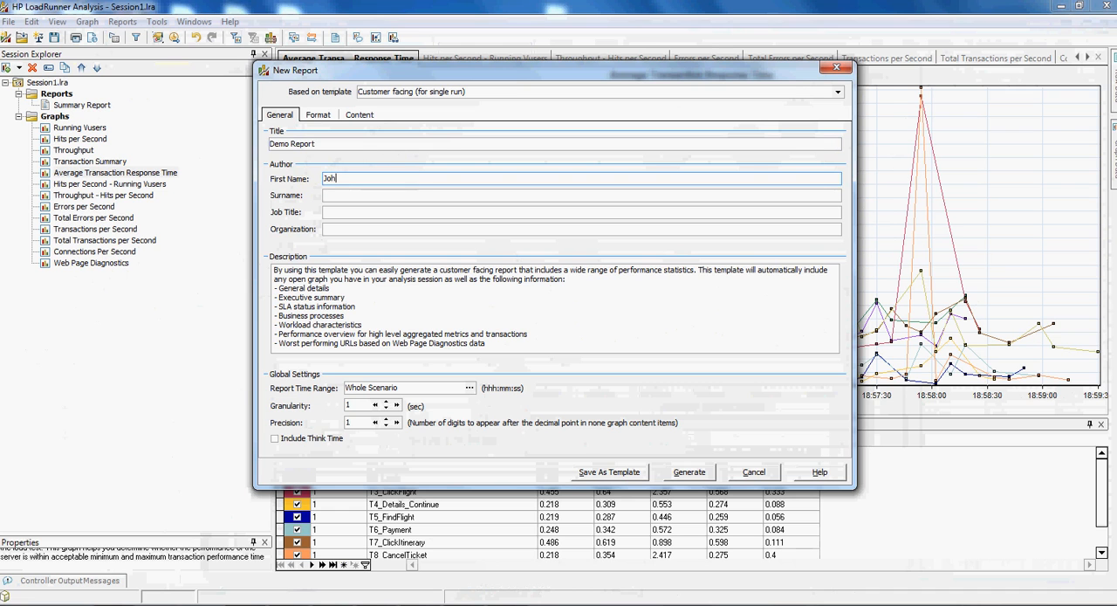
left_click(356, 212)
left_click(358, 229)
type("ABC")
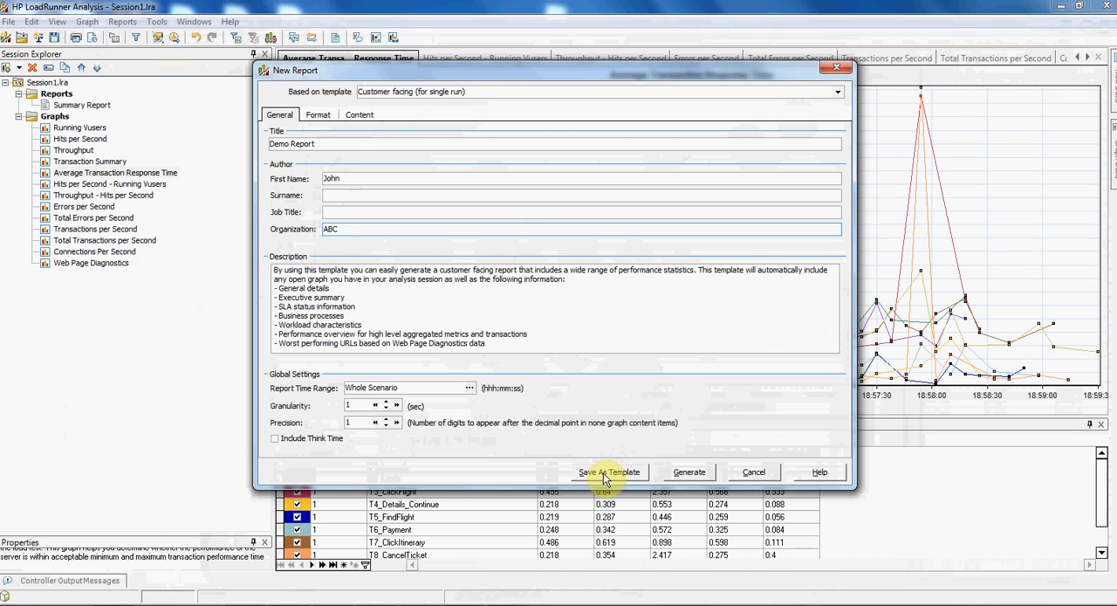
left_click(689, 473)
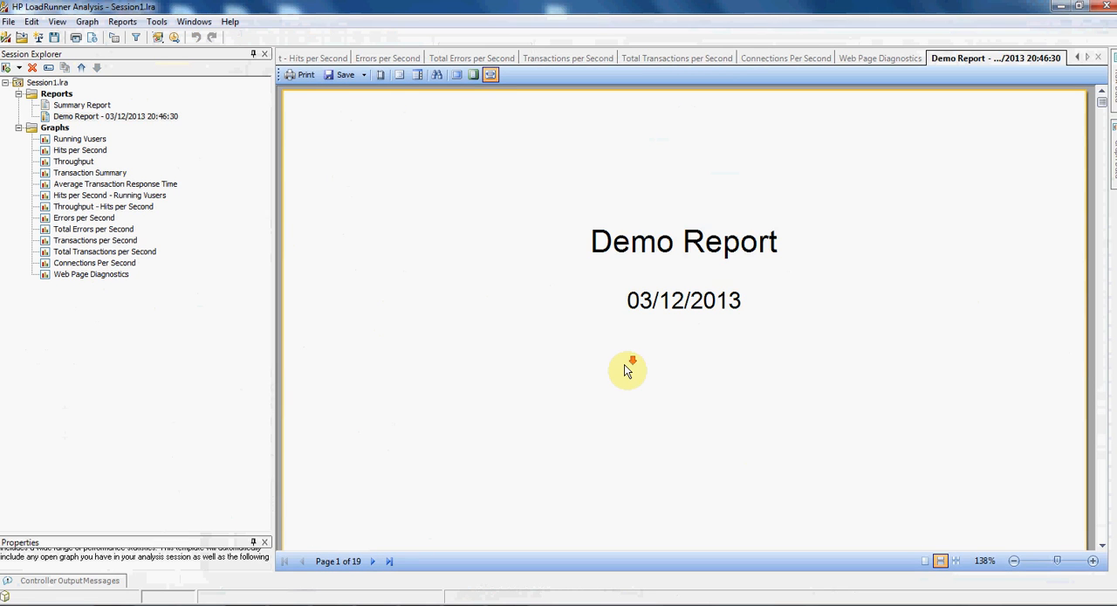
- Read through the generated Demo Report, from the title page and workload characteristics to the worst URLs, Running Vusers, Throughput and Average Transaction Response Time sections
scroll(626, 370, "down", 15)
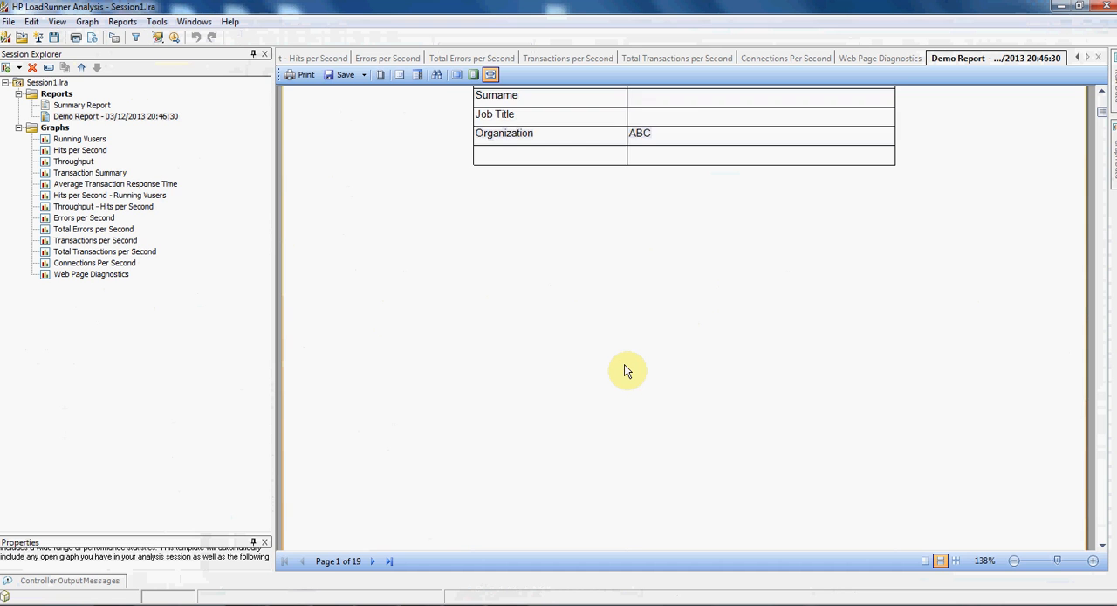
scroll(628, 370, "down", 15)
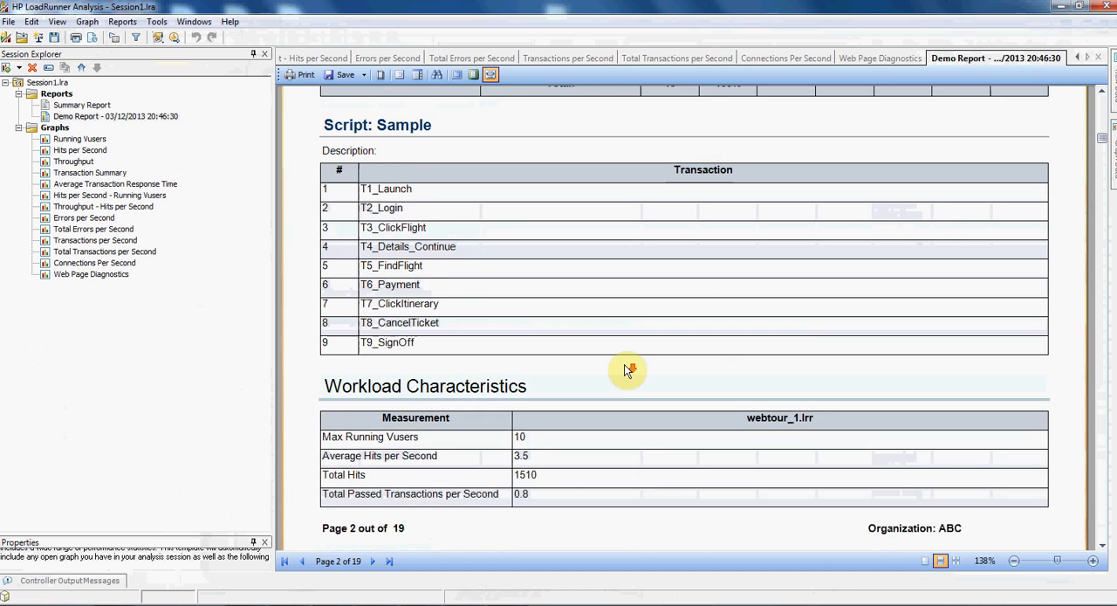
scroll(628, 370, "down", 15)
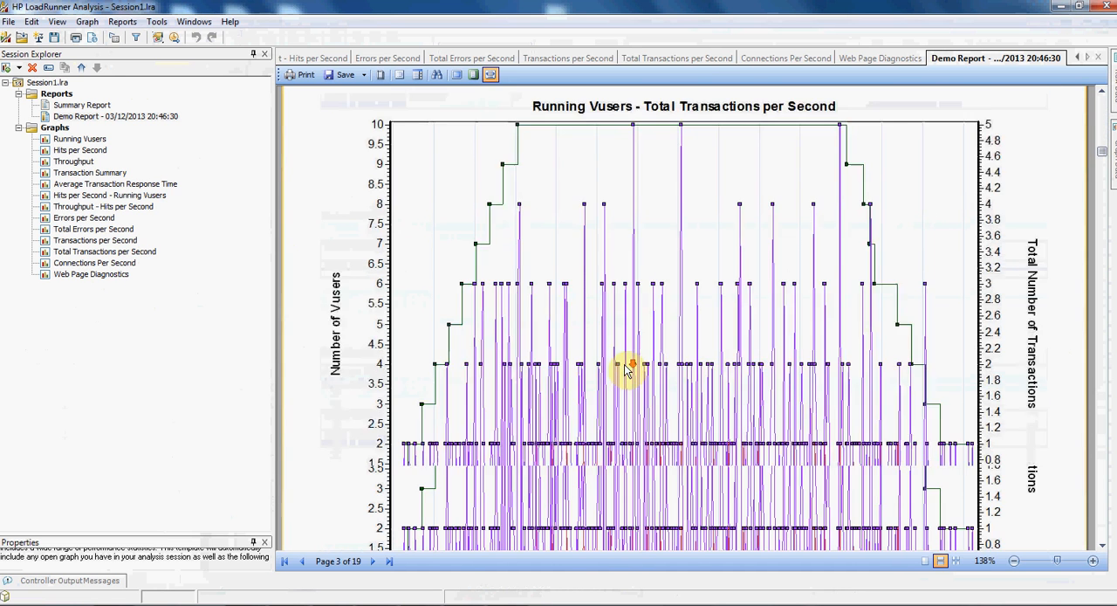
scroll(626, 370, "down", 2)
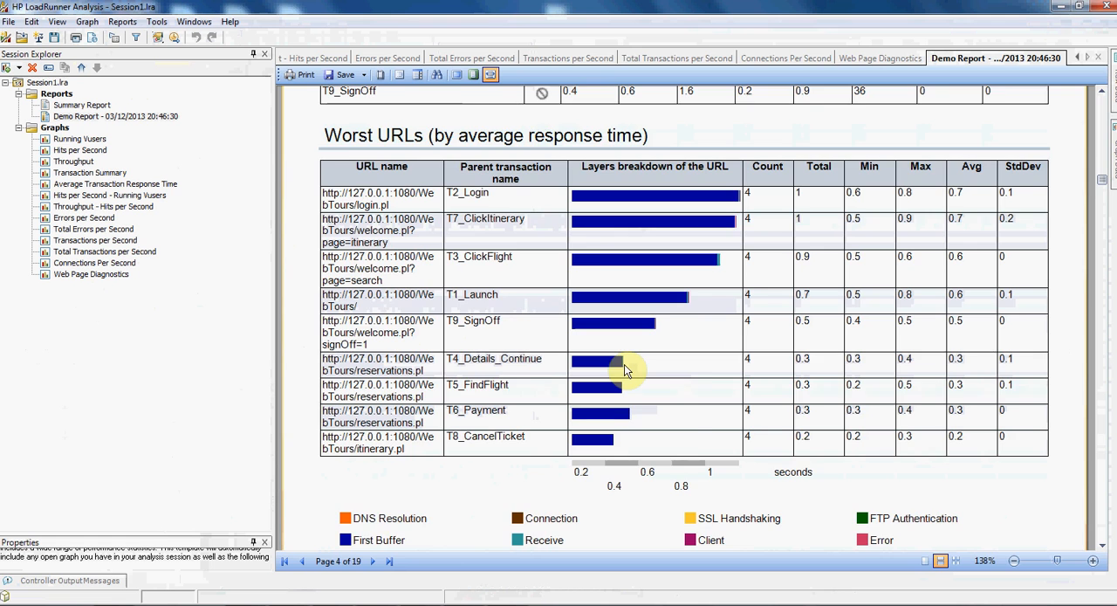
scroll(624, 364, "down", 4)
scroll(626, 370, "down", 20)
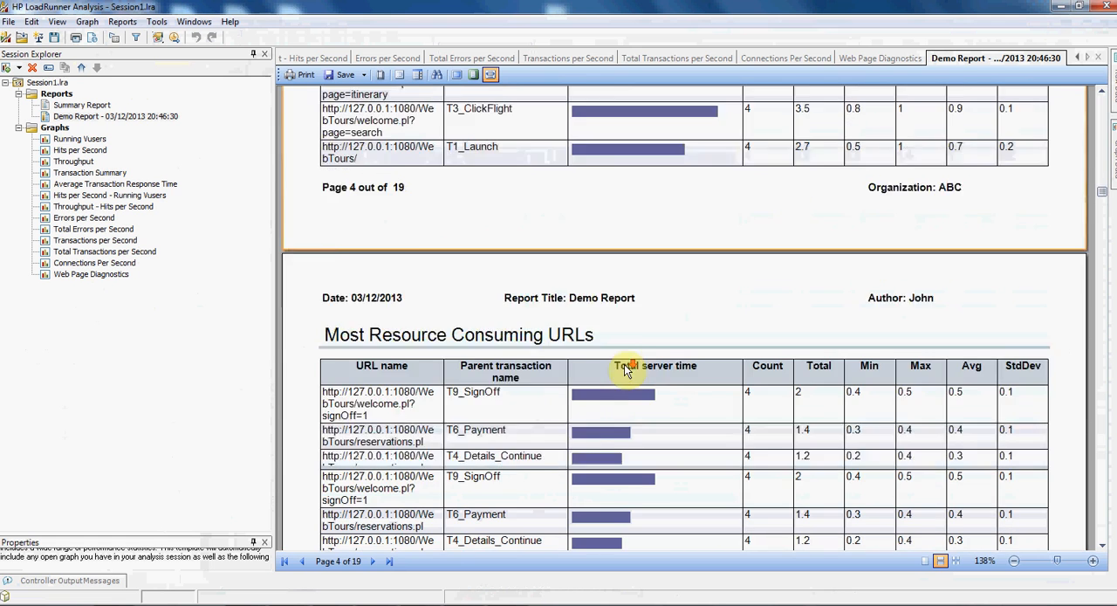
scroll(624, 370, "down", 10)
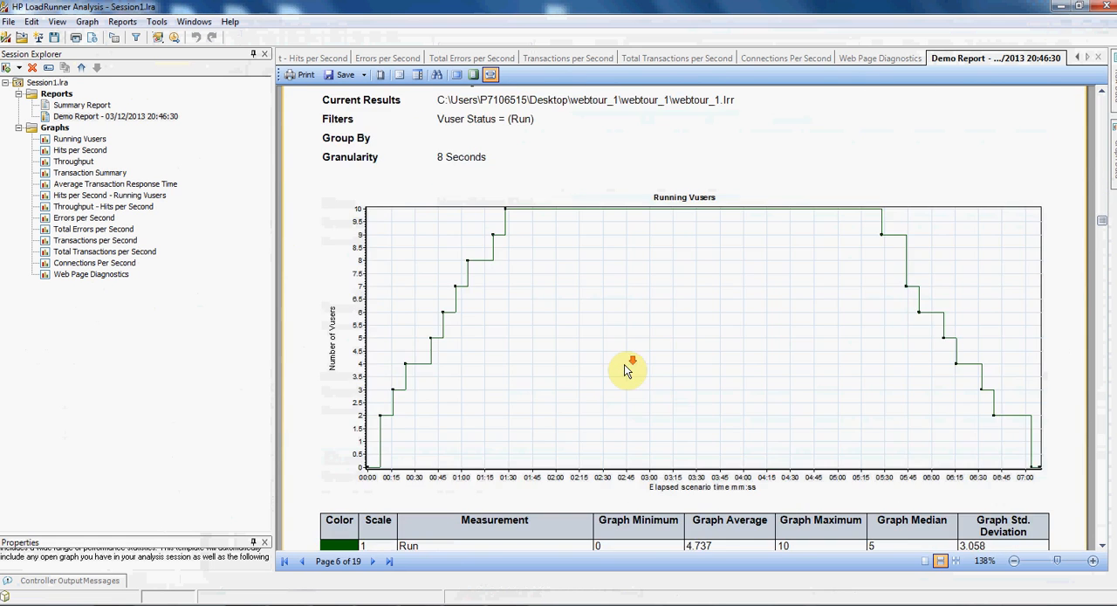
scroll(625, 370, "down", 20)
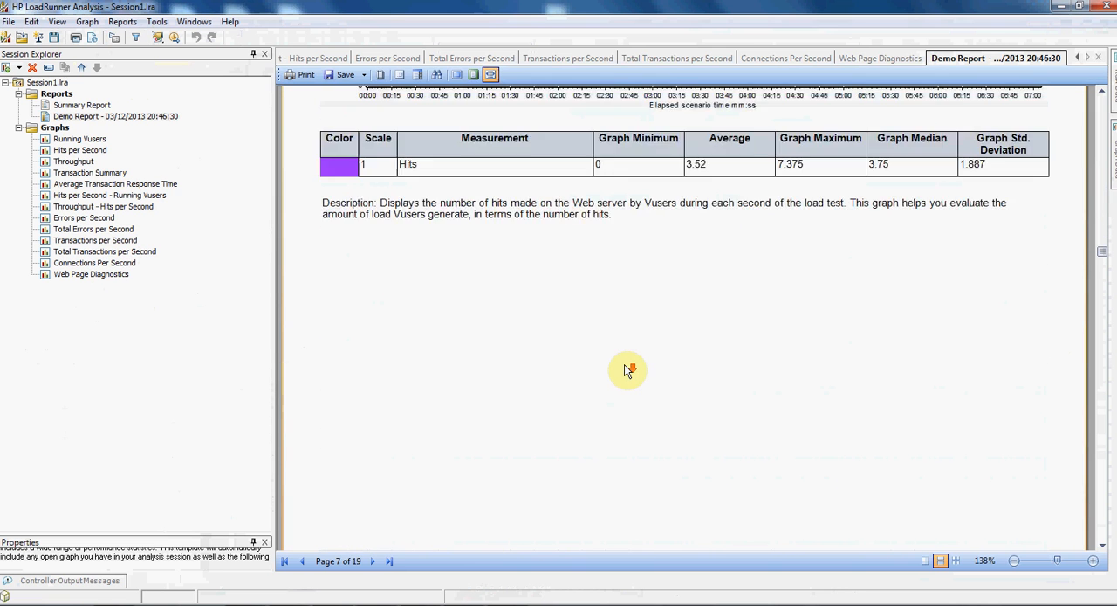
scroll(627, 370, "down", 10)
scroll(627, 370, "down", 5)
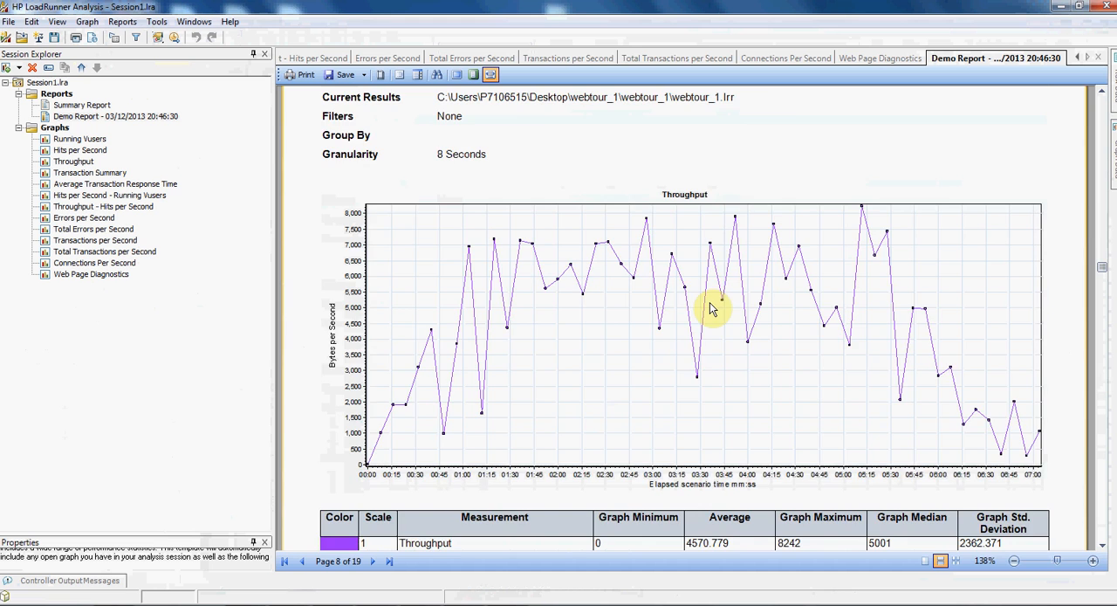
scroll(711, 309, "down", 10)
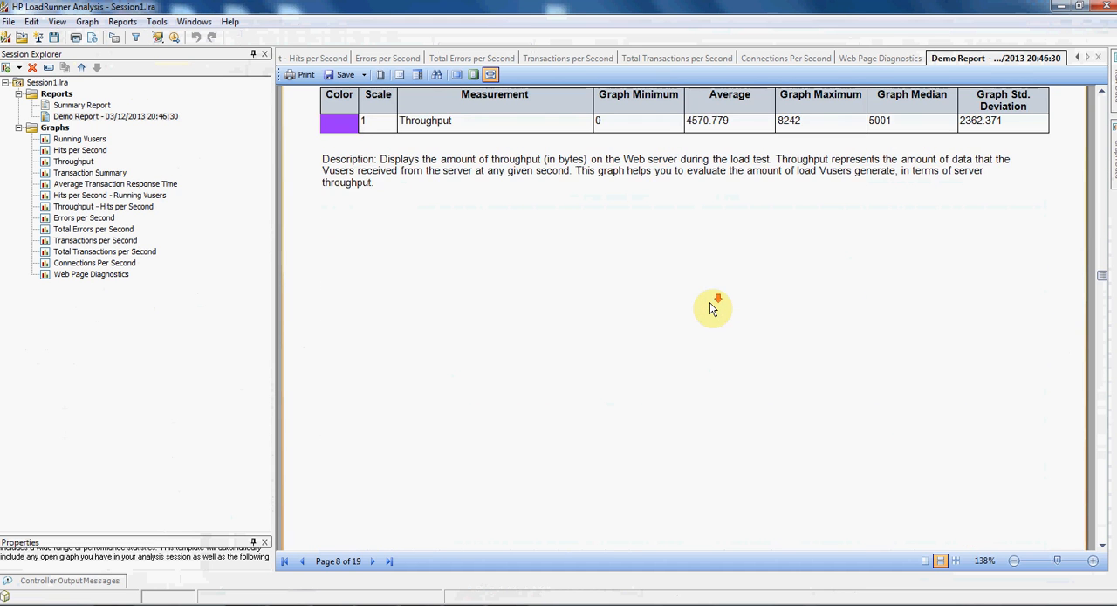
scroll(710, 304, "down", 20)
scroll(711, 305, "down", 15)
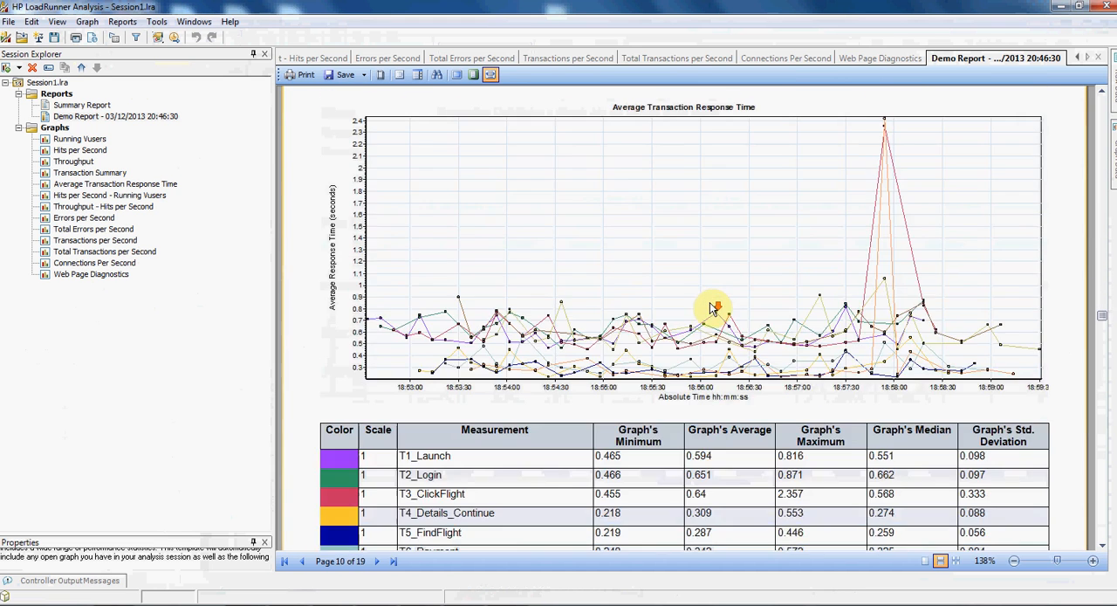
- Export all pages of the Demo Report as a Microsoft Word 2007 file named Report on the Desktop
left_click(358, 78)
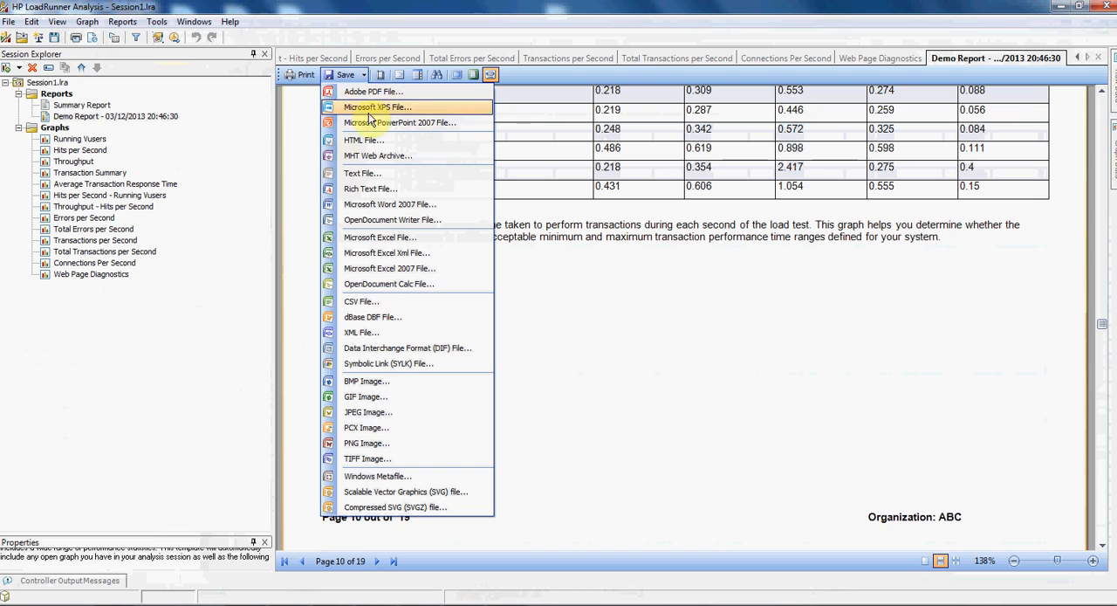
left_click(378, 206)
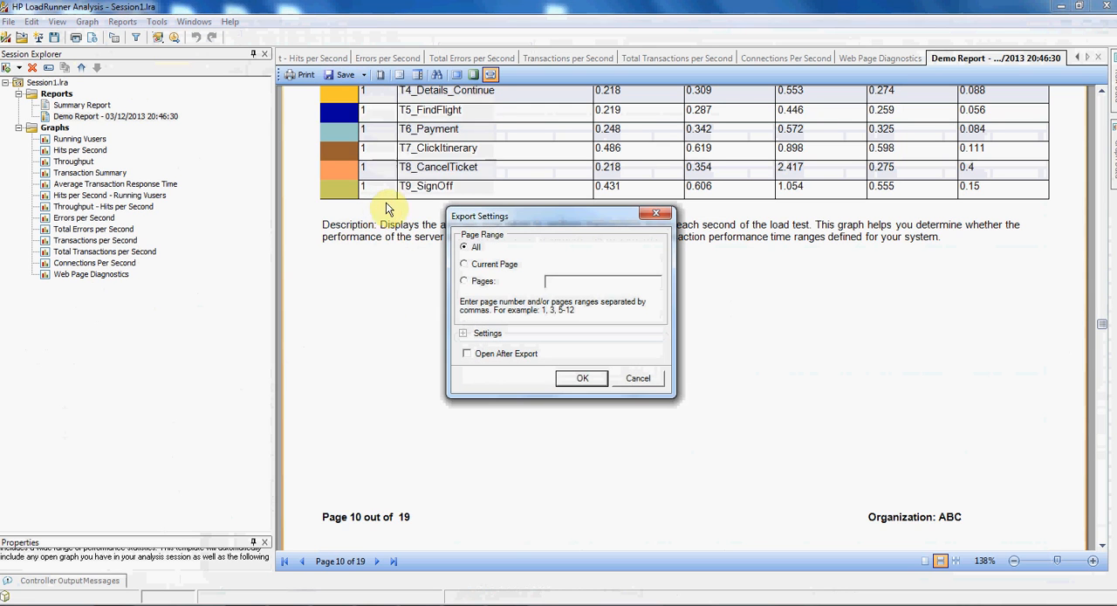
left_click_drag(542, 225, 547, 192)
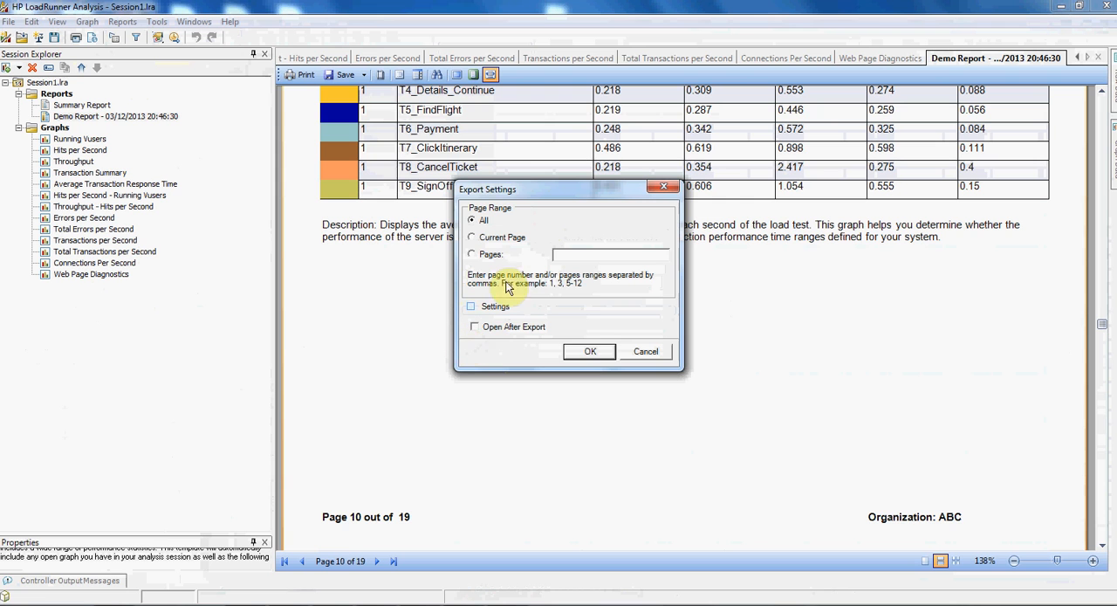
left_click(590, 352)
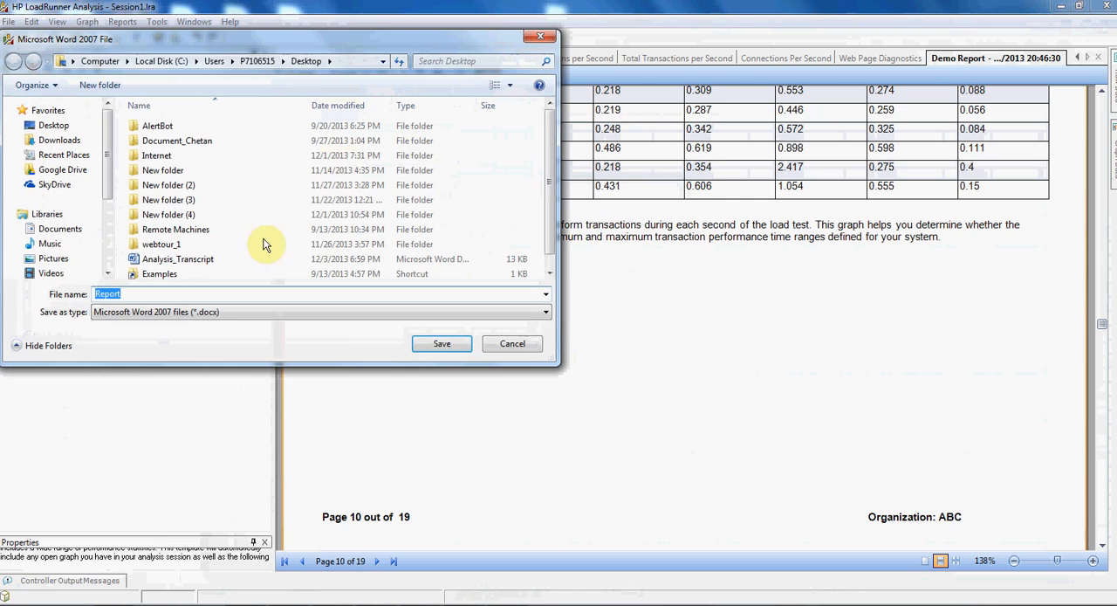
left_click(48, 111)
left_click(53, 124)
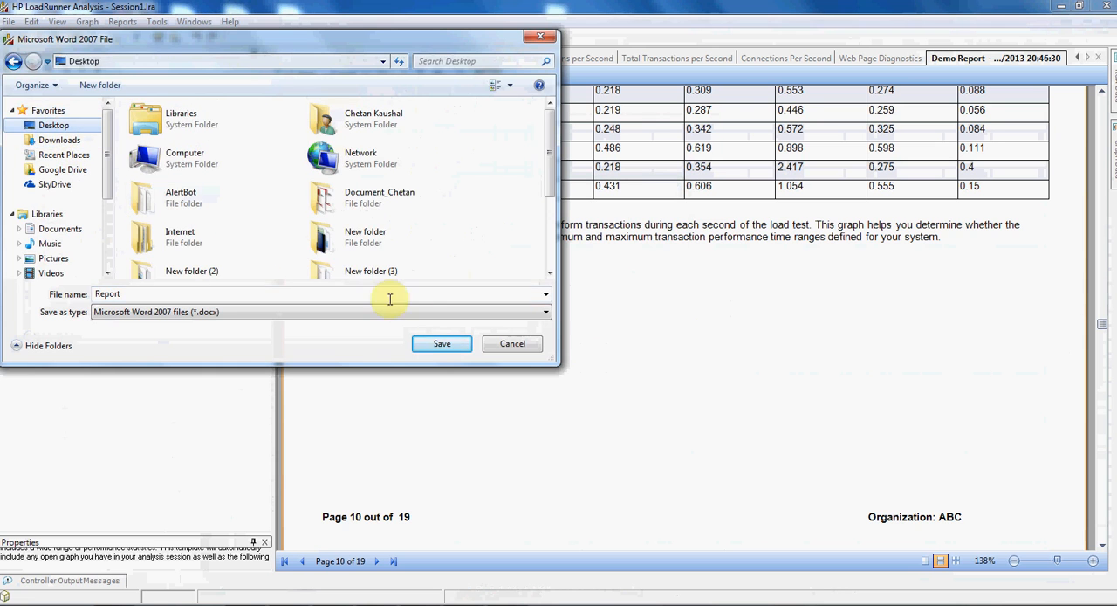
left_click(441, 344)
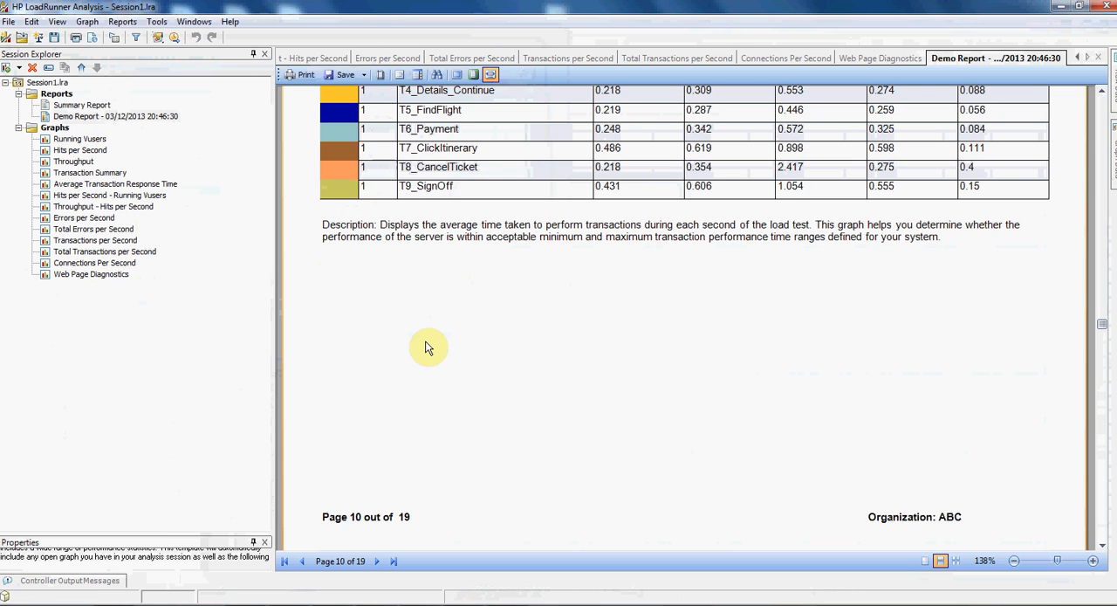
scroll(426, 347, "up", 10)
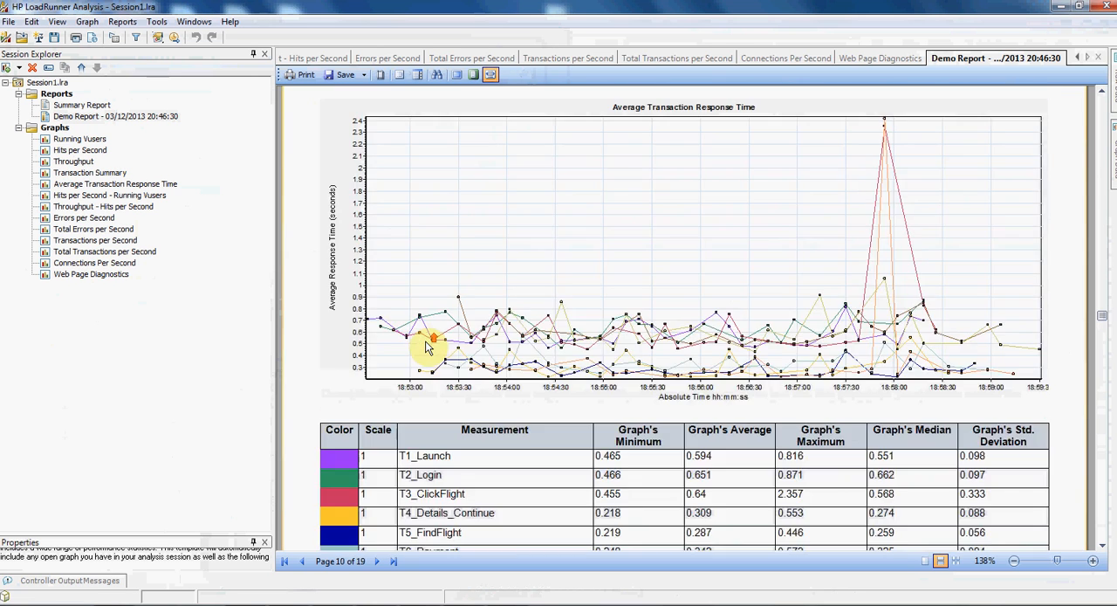
scroll(427, 347, "up", 20)
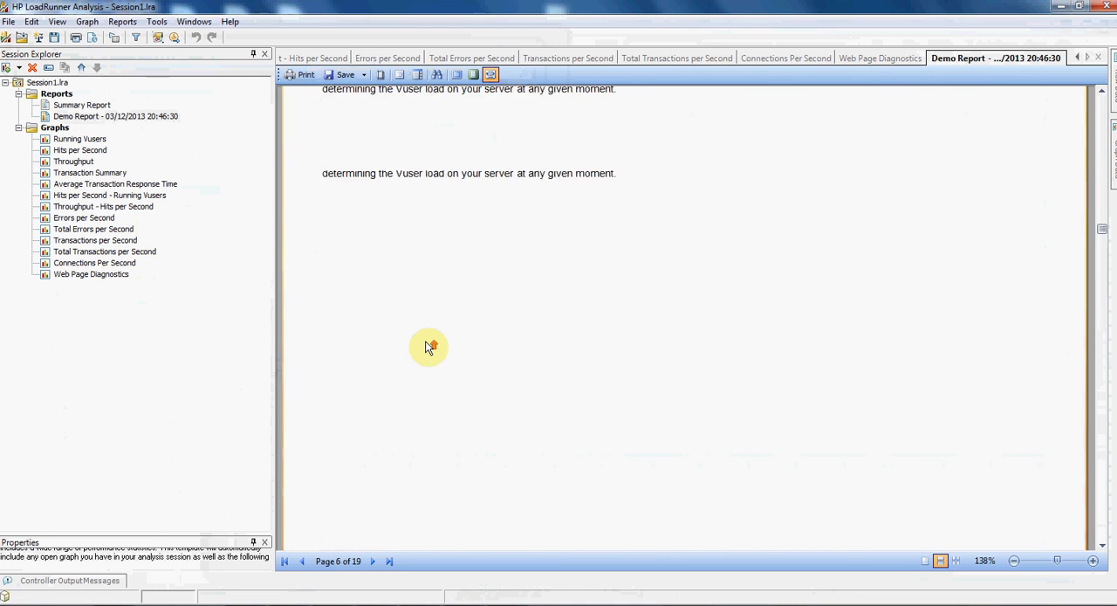